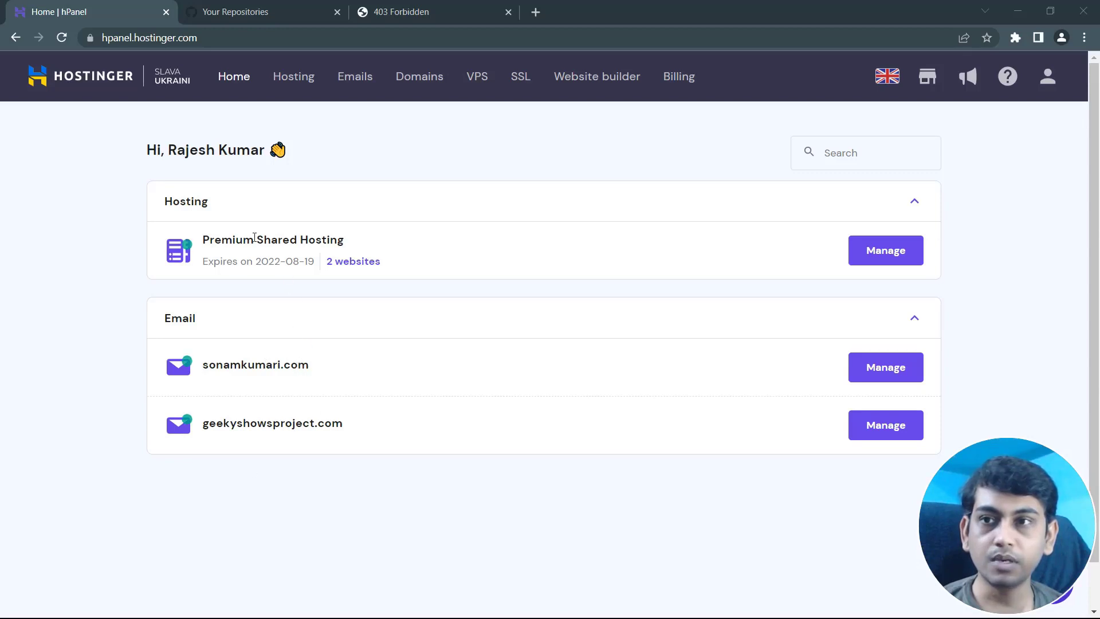
left_click_drag(254, 238, 351, 241)
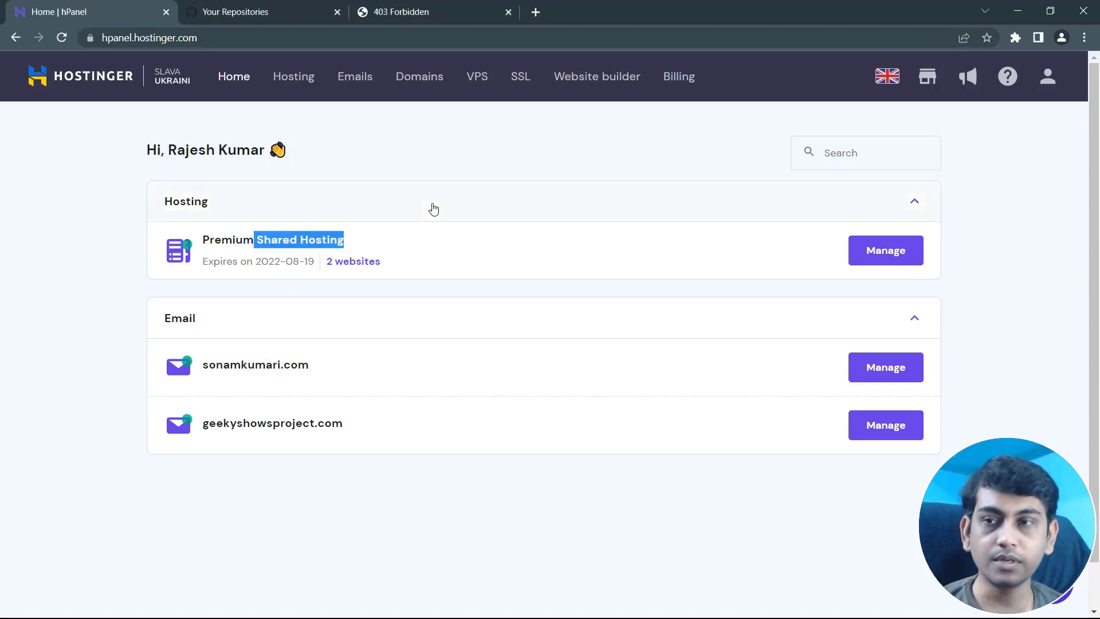
left_click(494, 143)
left_click_drag(220, 240, 364, 238)
left_click(417, 165)
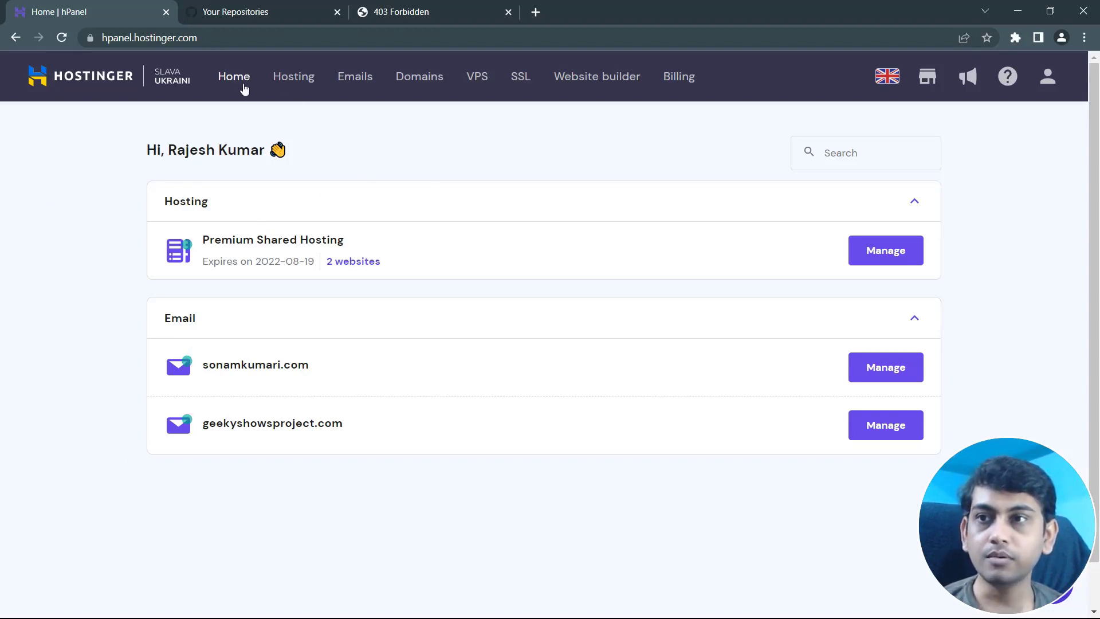
Step: Open the hosting account of geekyshowsproject.com for management and launch its File Manager (not the beta version)
left_click(304, 85)
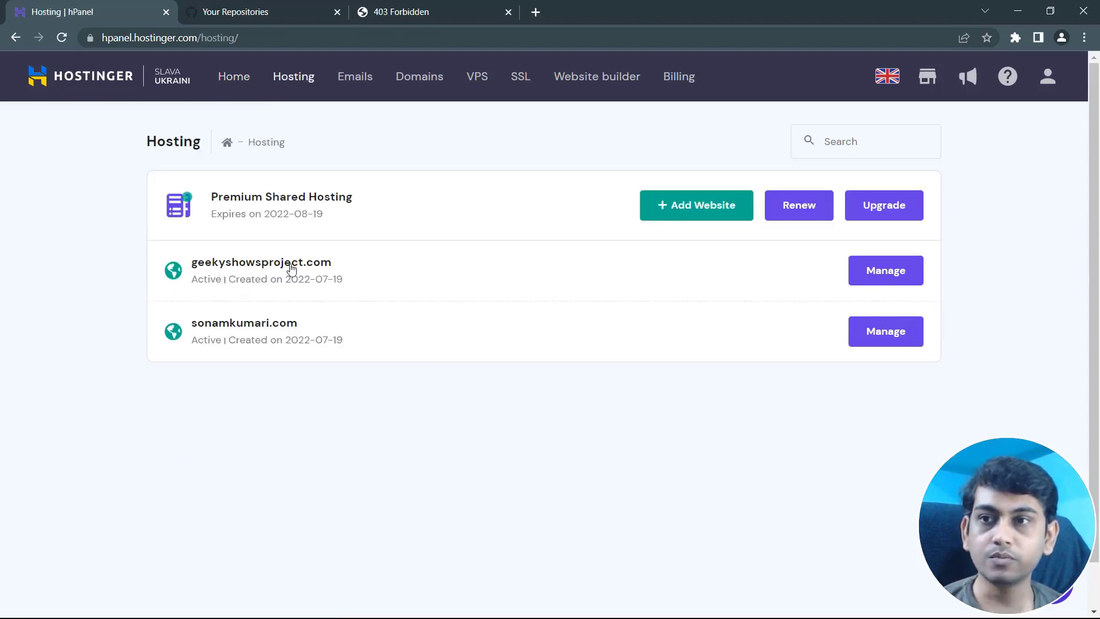
left_click(897, 278)
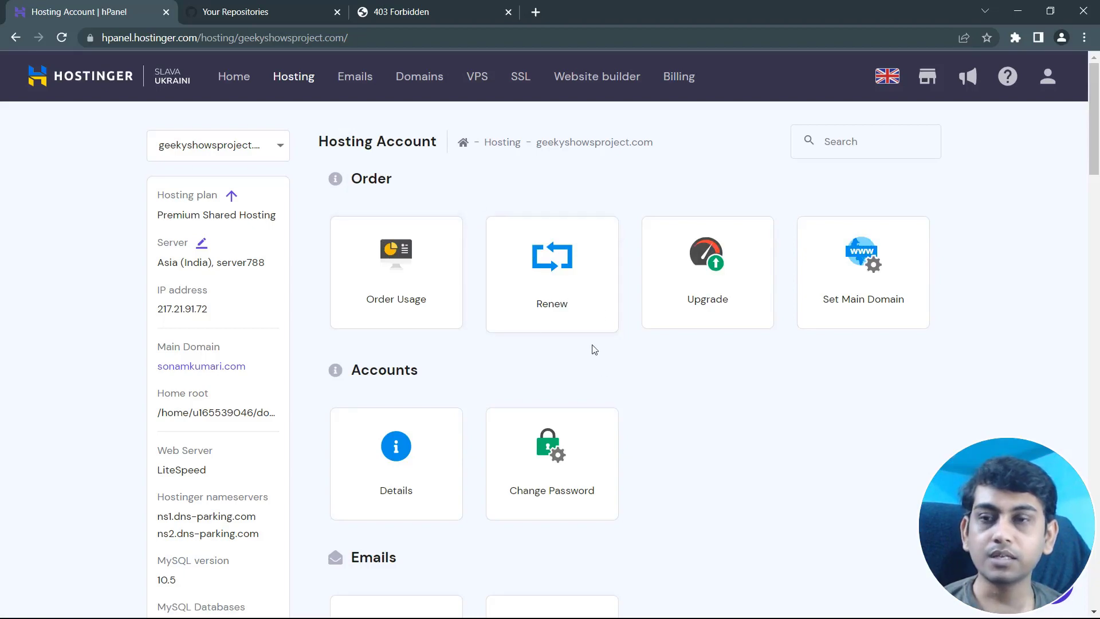
scroll(427, 398, "down", 11)
scroll(433, 398, "down", 10)
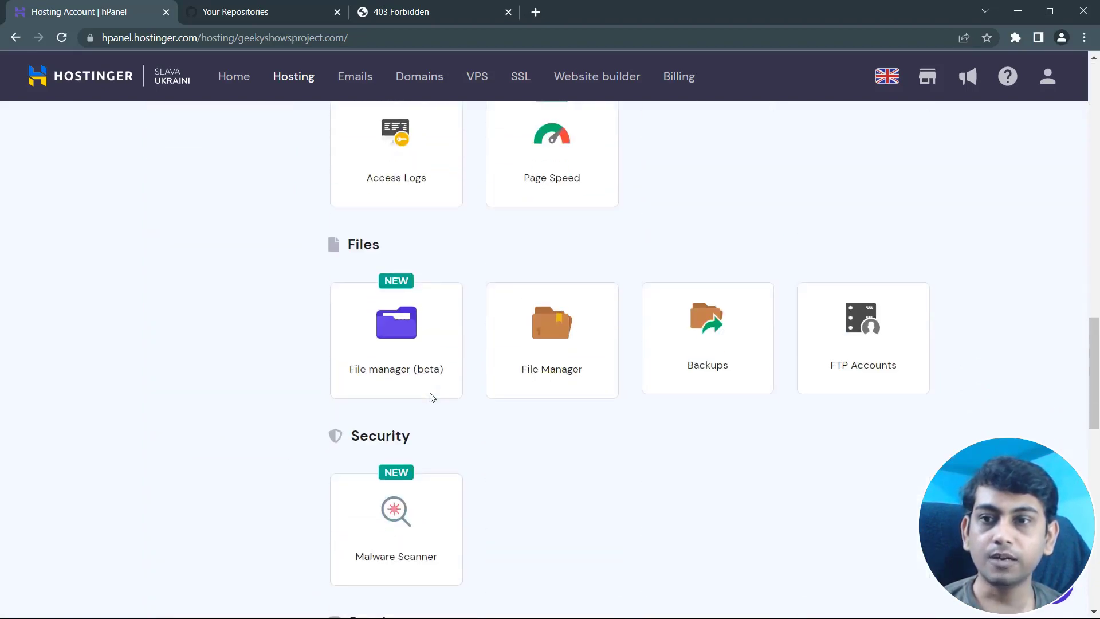
left_click(566, 367)
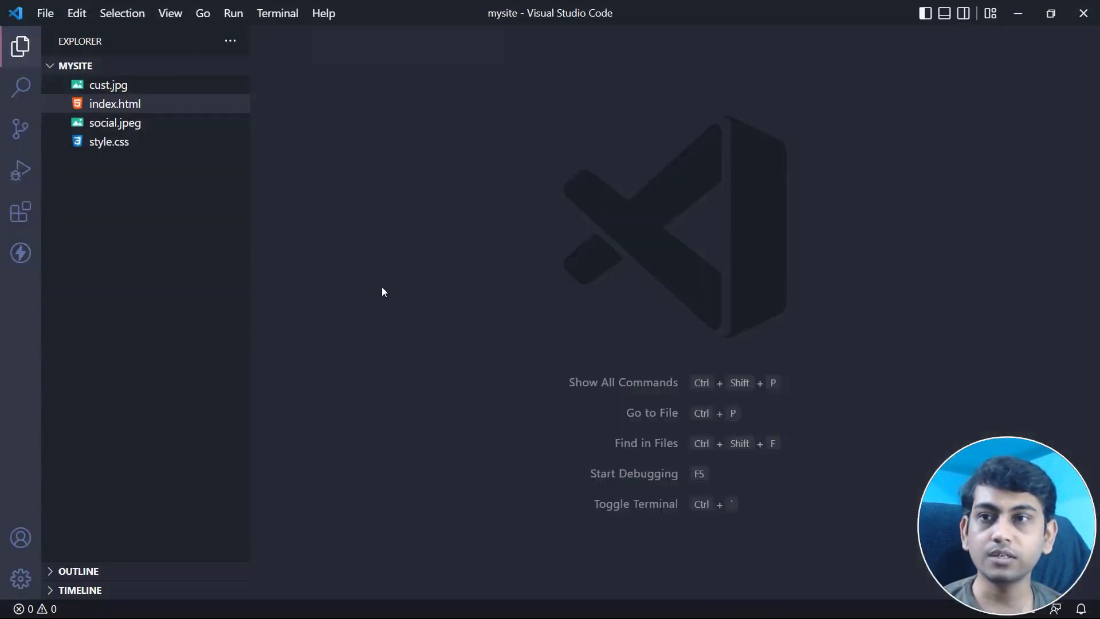
Step: Copy the path of index.html from the mysite project in VS Code, preview the page in a new browser tab, and close the preview
right_click(128, 105)
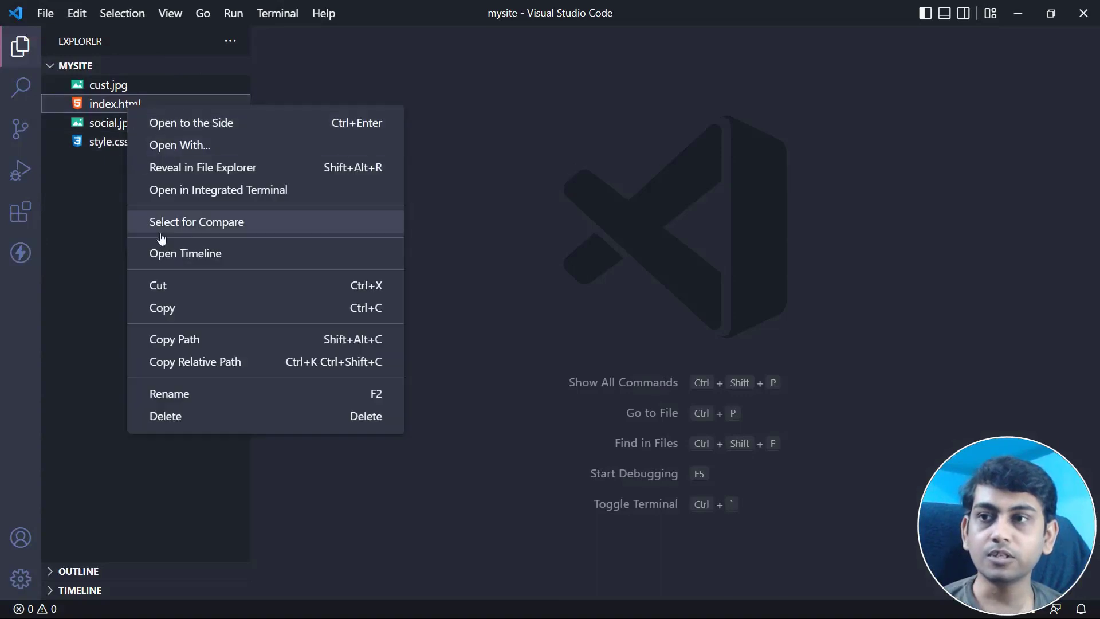
left_click(201, 342)
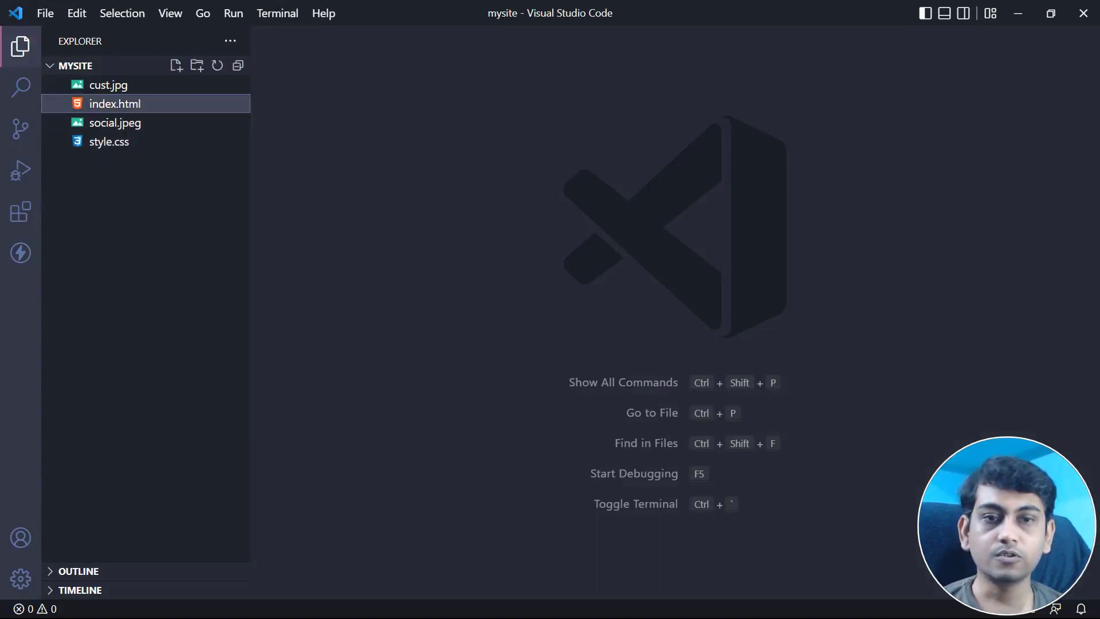
key("alt+Tab")
left_click(705, 11)
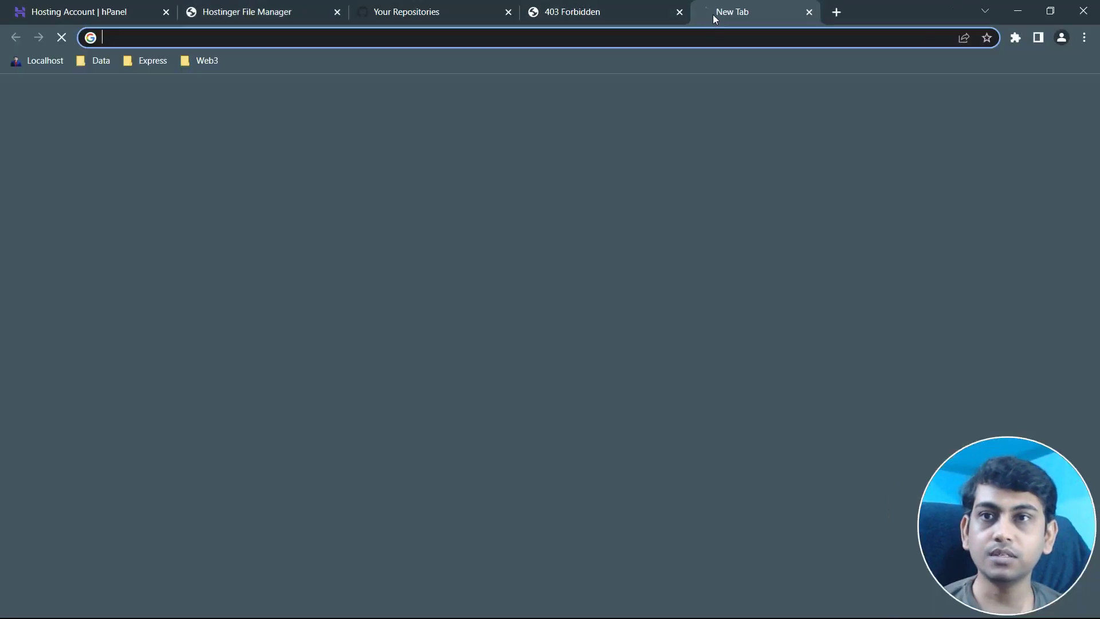
right_click(705, 39)
left_click(768, 144)
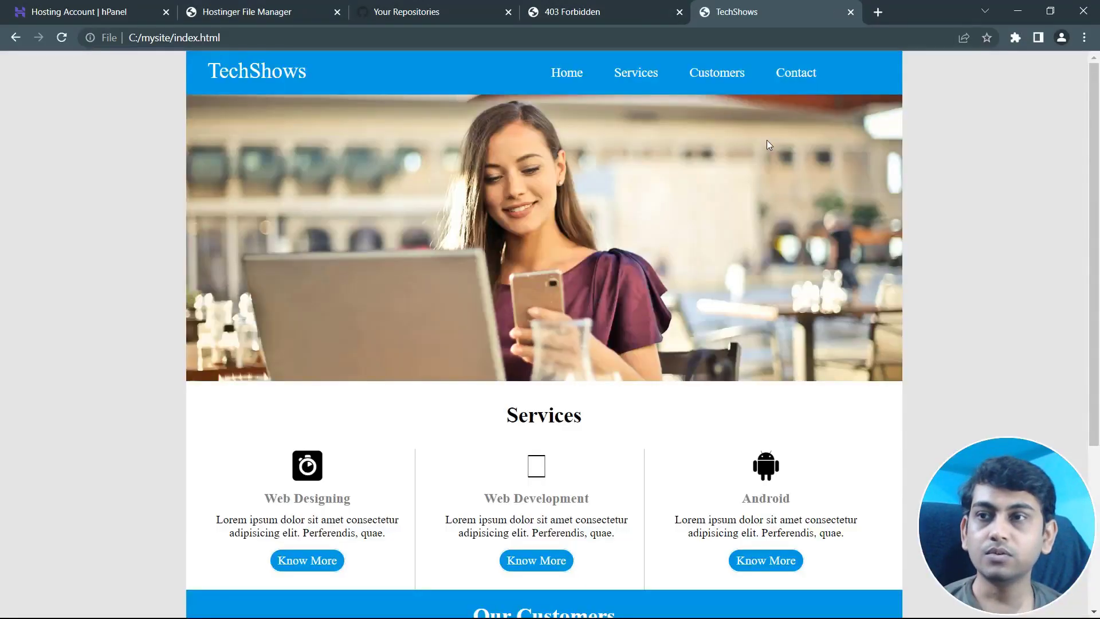
scroll(652, 194, "down", 3)
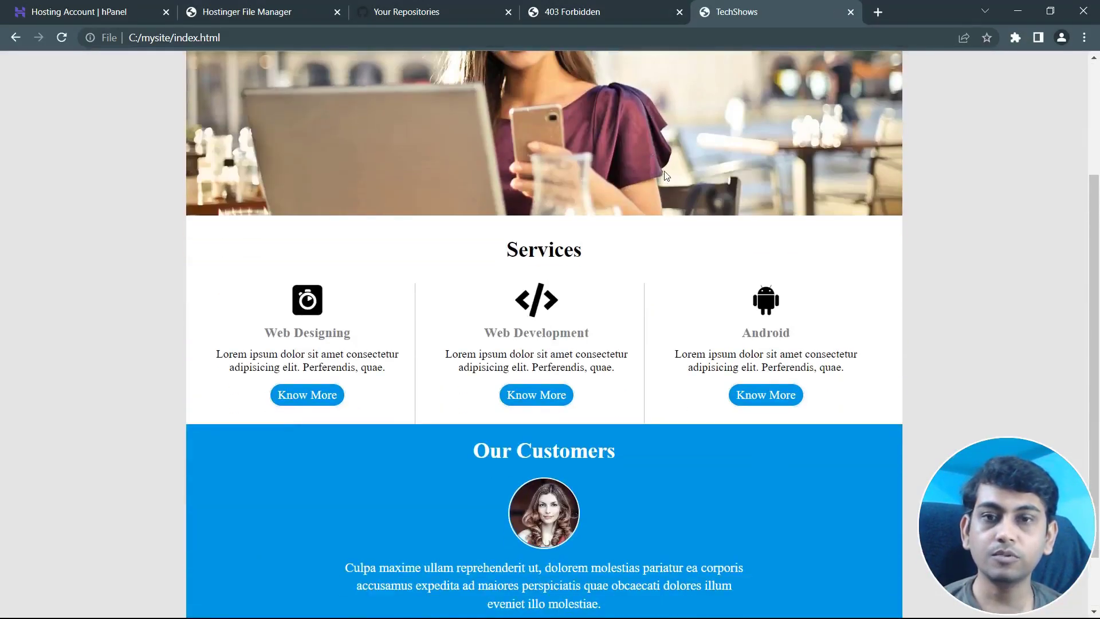
left_click(851, 12)
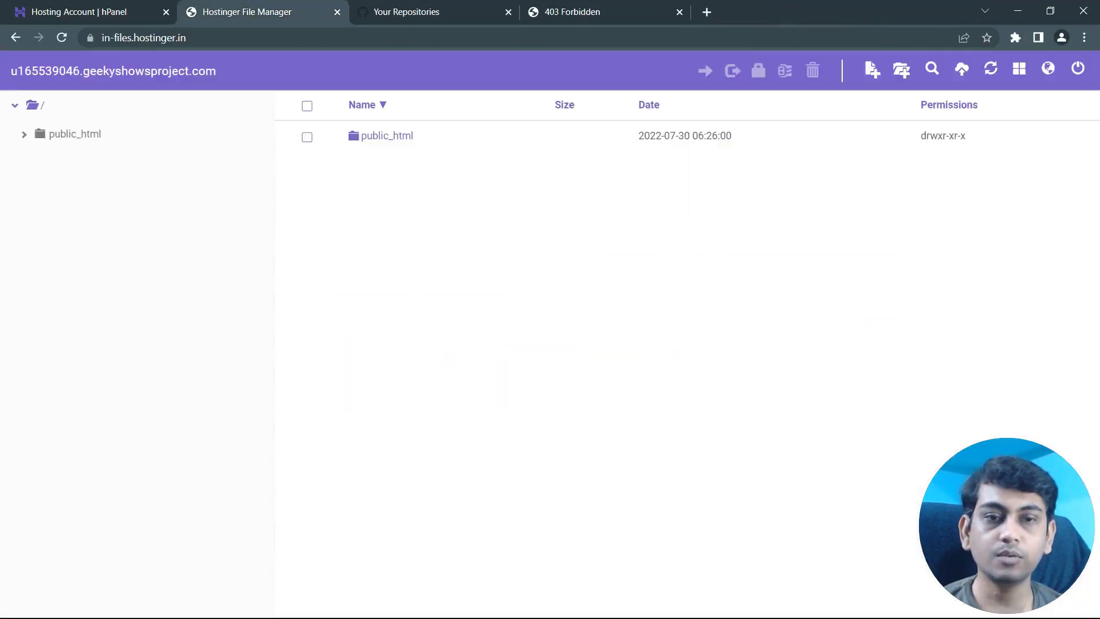
Step: Open the public_html folder in the Hostinger File Manager to check its contents
key("alt+Tab")
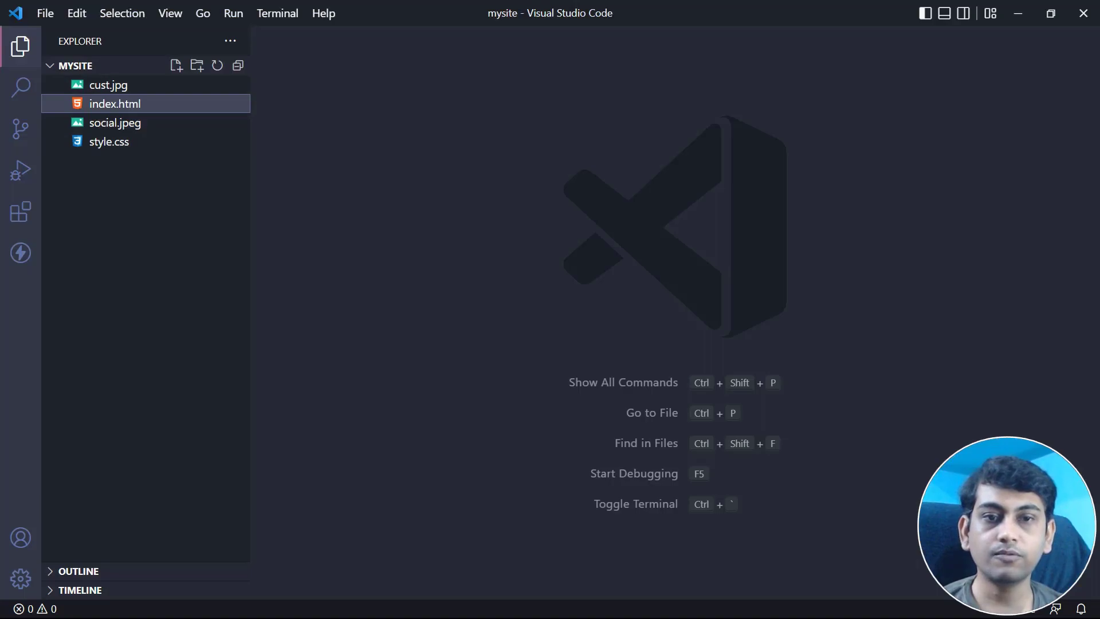
key("alt+Tab")
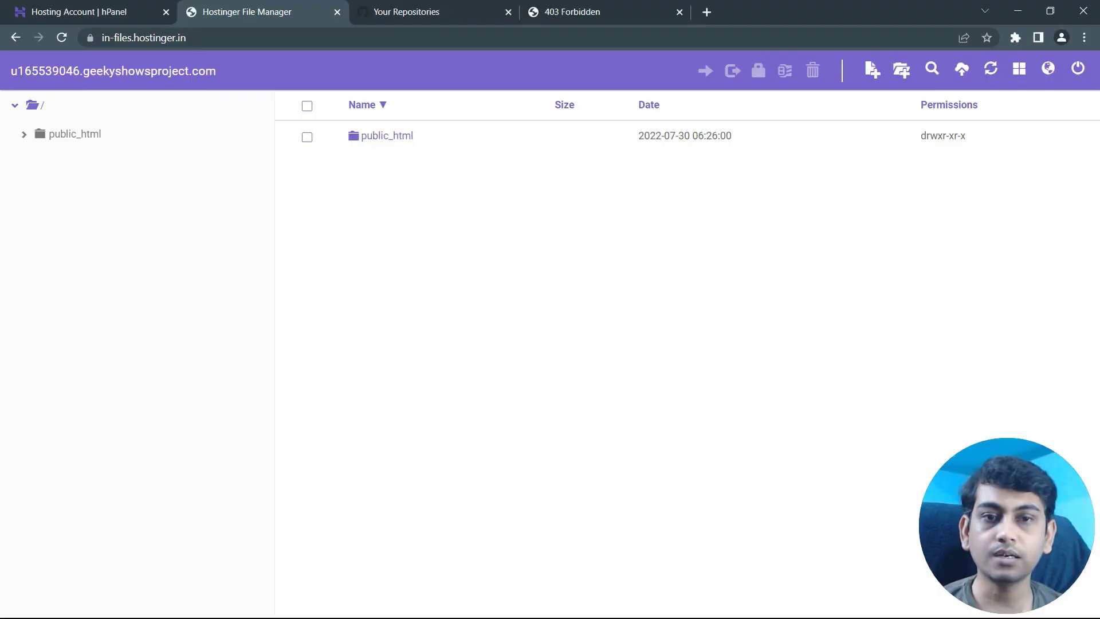
double_click(404, 136)
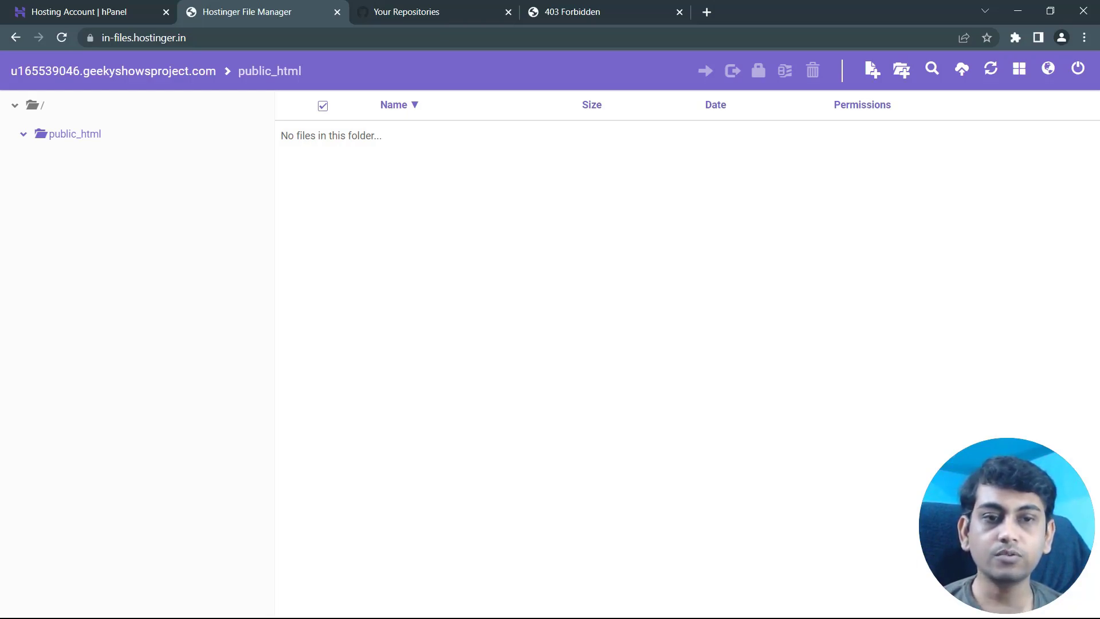
Step: Switch to VS Code, open index.html from the mysite project and look through its HTML code
key("alt+Tab")
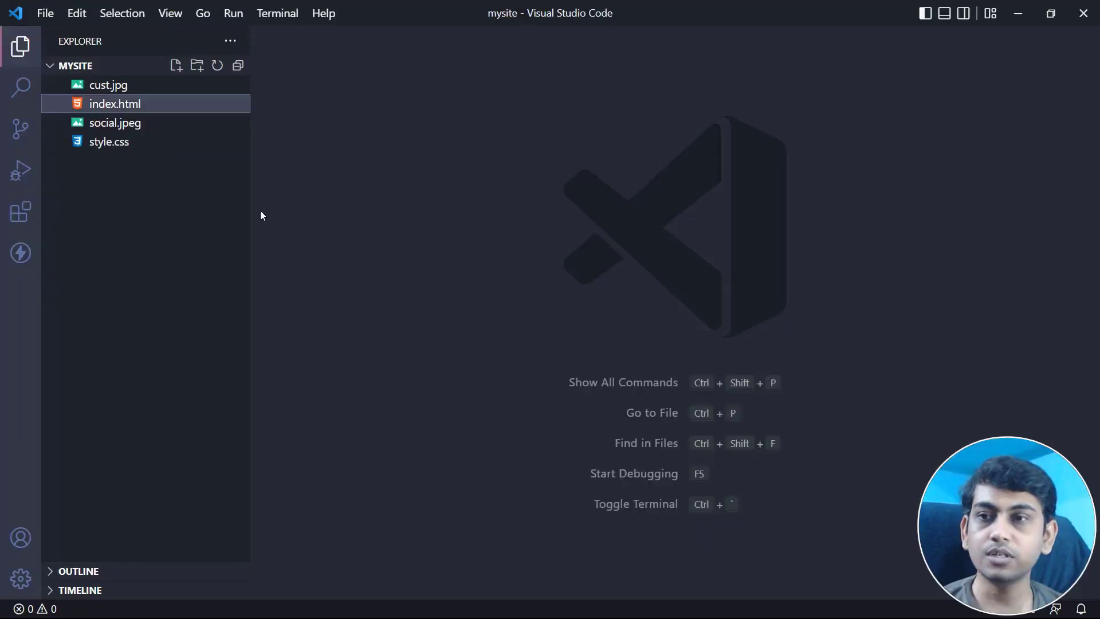
left_click(123, 108)
scroll(492, 310, "down", 3)
left_click_drag(460, 333, 562, 467)
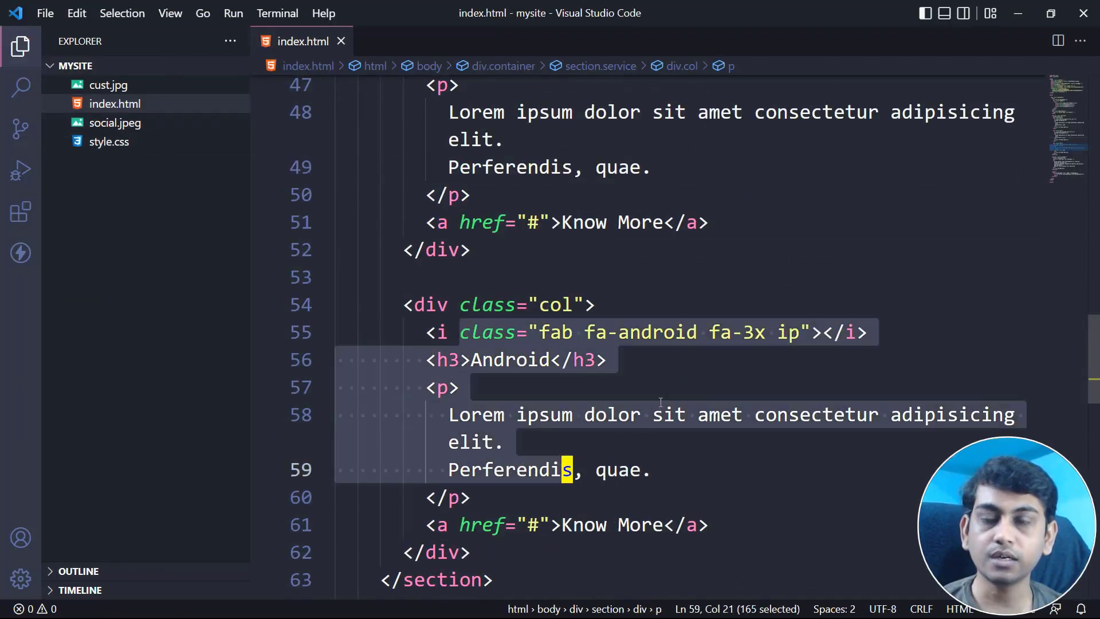
left_click(668, 414)
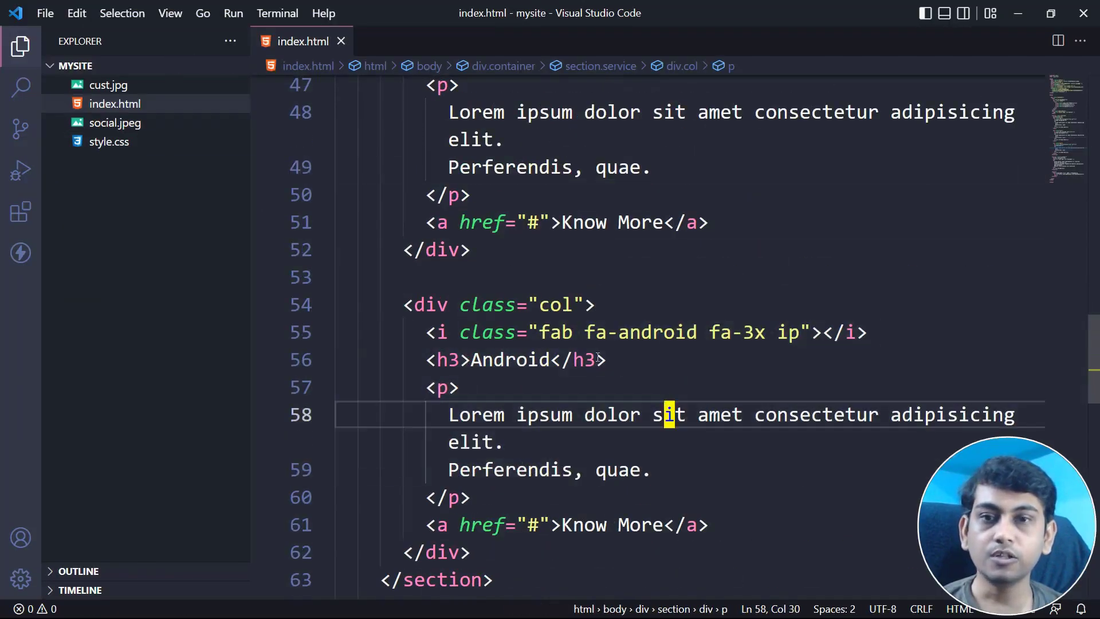
left_click(1017, 13)
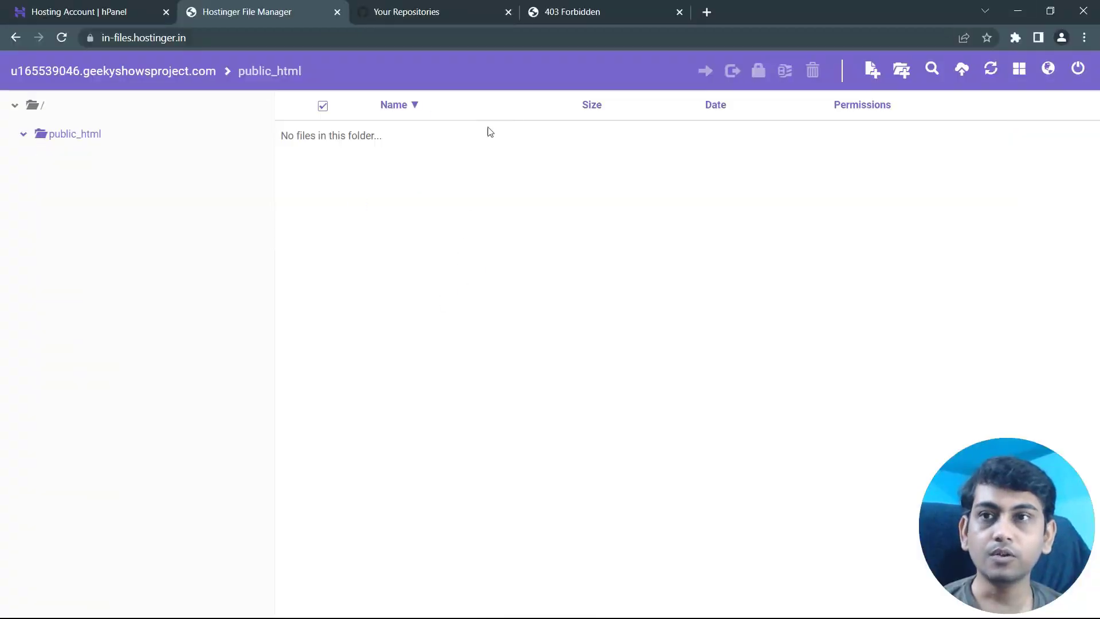
Step: Check what the live site geekyshowsproject.com serves in the browser and return to the Hostinger File Manager
left_click(546, 5)
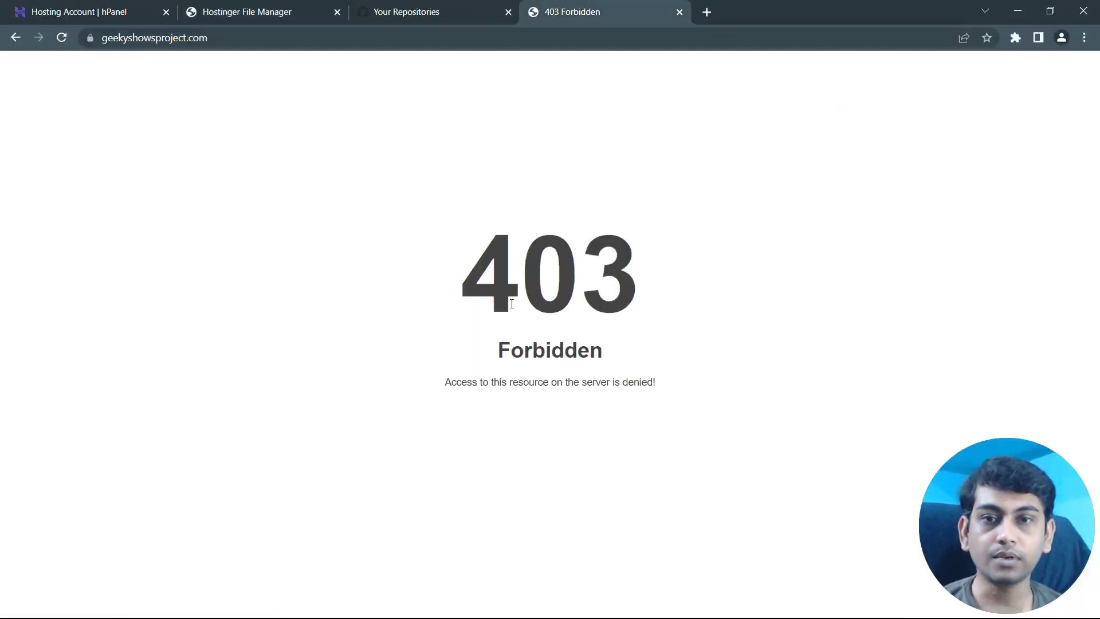
left_click(289, 8)
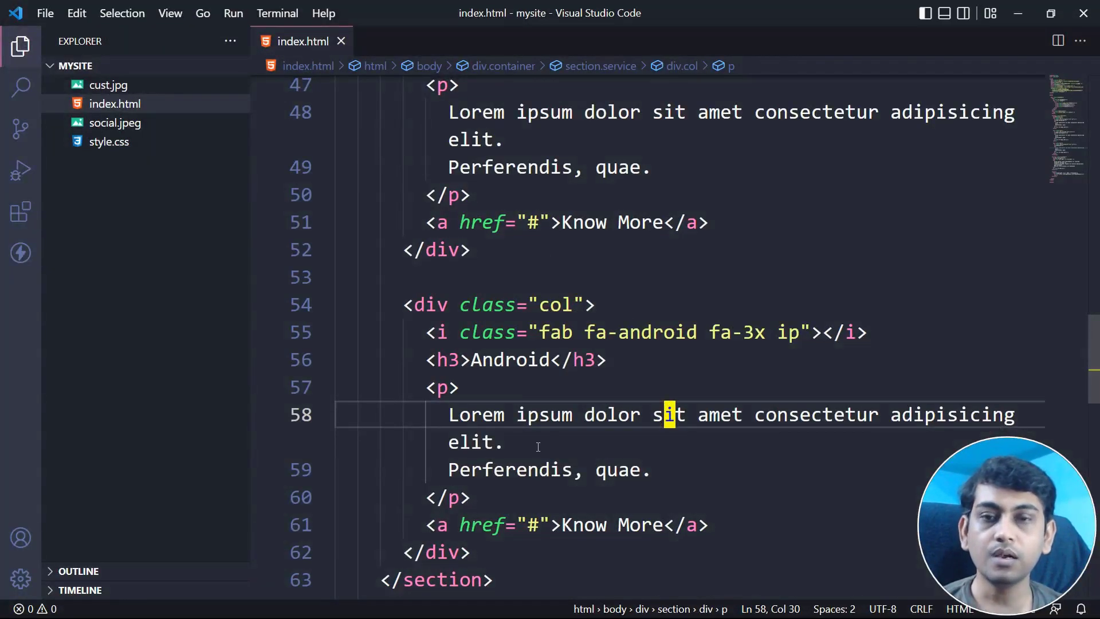
left_click(1015, 12)
left_click(605, 8)
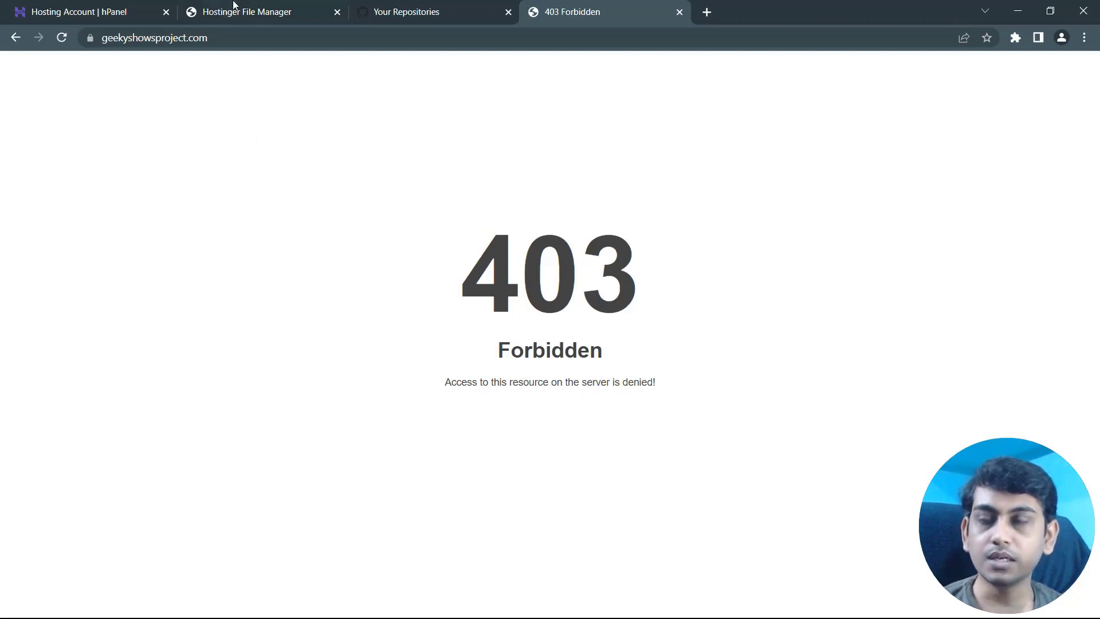
left_click(233, 6)
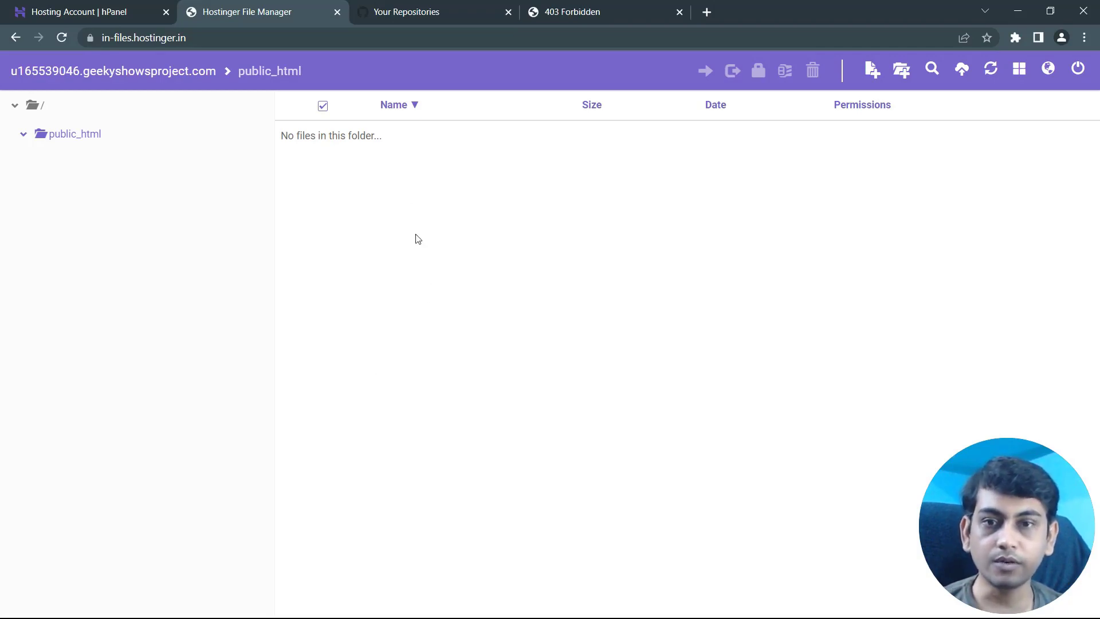
Step: Return to the hosting account page of geekyshowsproject.com and open its GIT settings
left_click(86, 11)
scroll(745, 405, "down", 4)
scroll(736, 440, "down", 8)
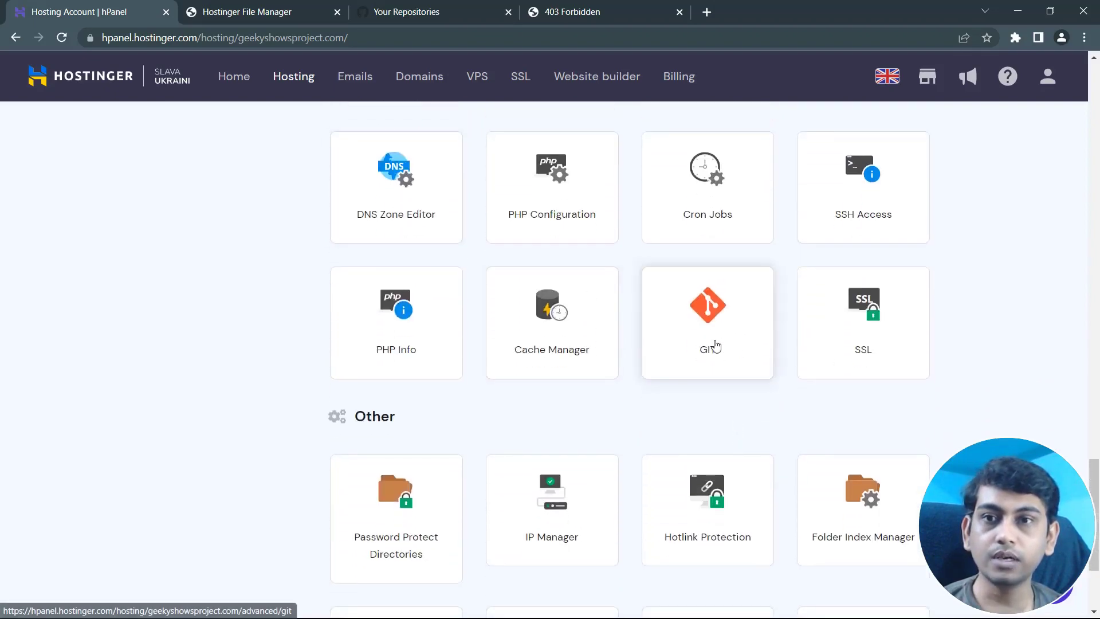
left_click(714, 331)
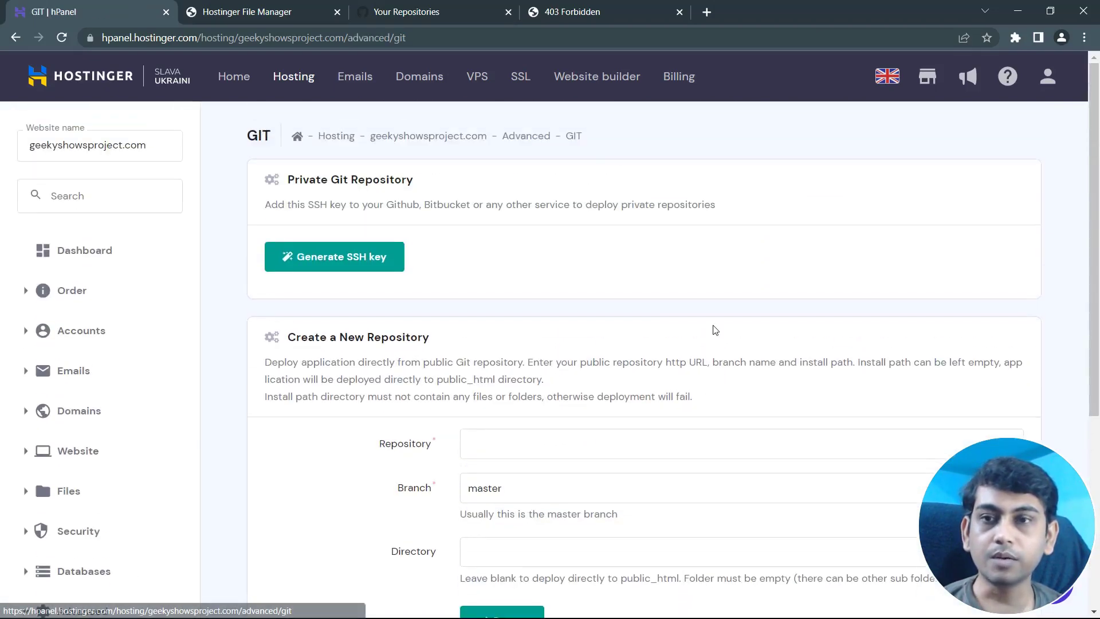
Step: Examine the Private Git Repository and Create a New Repository sections of the GIT page
left_click_drag(304, 177, 414, 178)
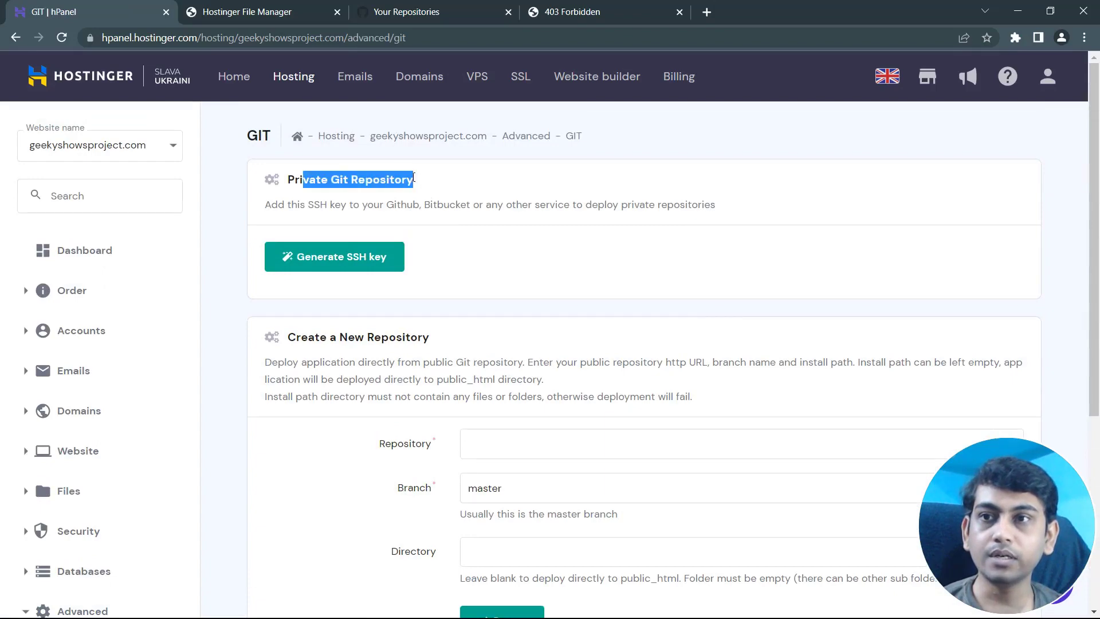
left_click(490, 208)
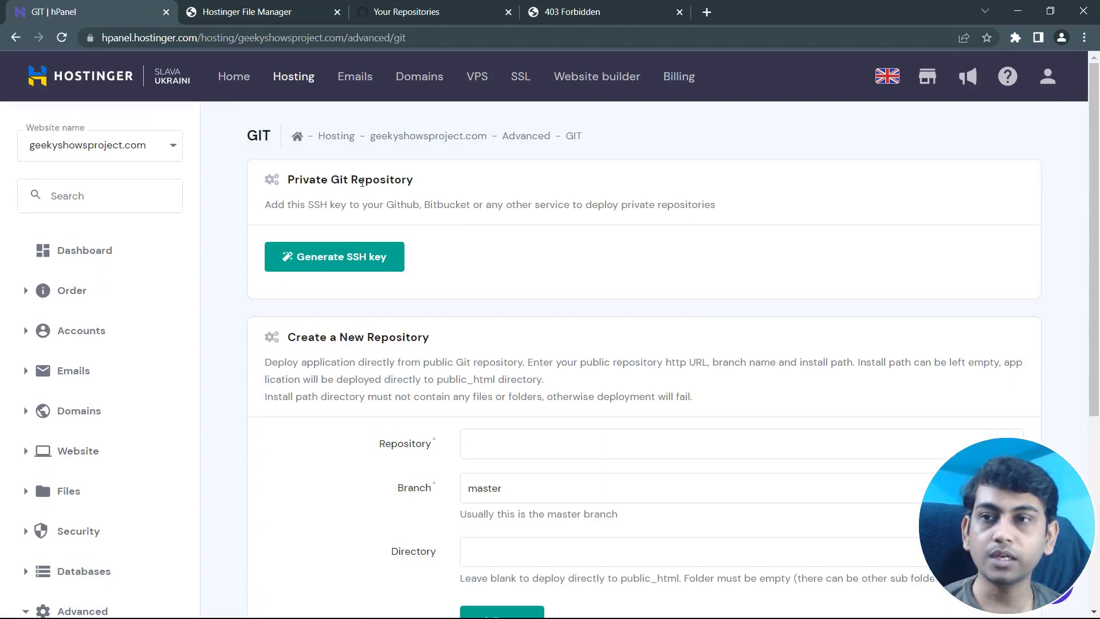
left_click_drag(287, 182, 445, 207)
left_click(513, 235)
scroll(512, 264, "down", 3)
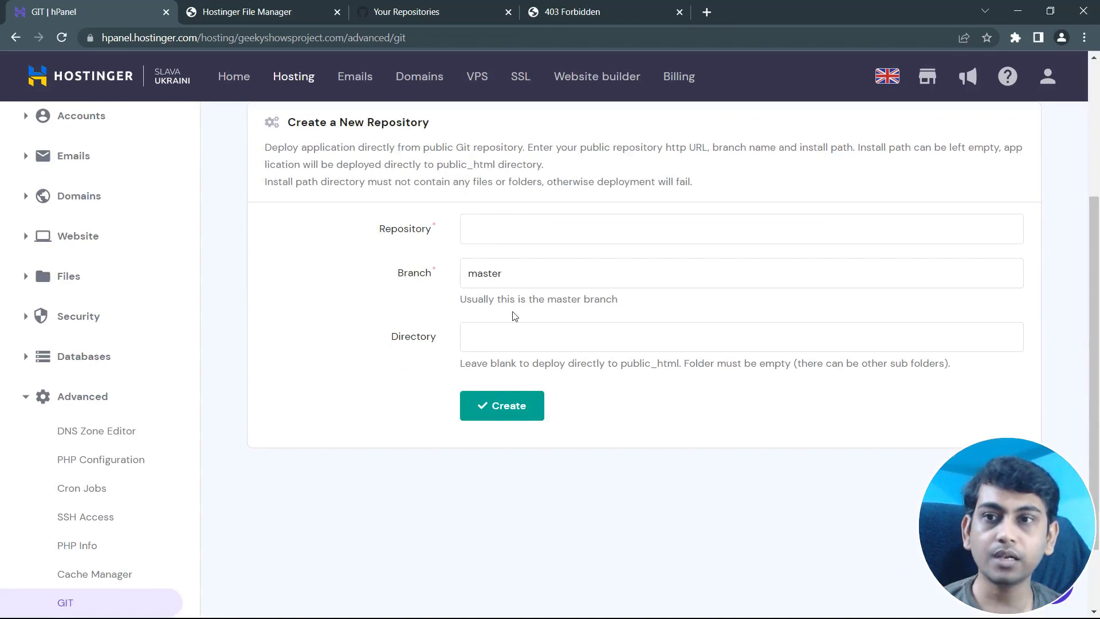
scroll(321, 278, "up", 3)
left_click_drag(322, 184, 438, 217)
left_click(438, 216)
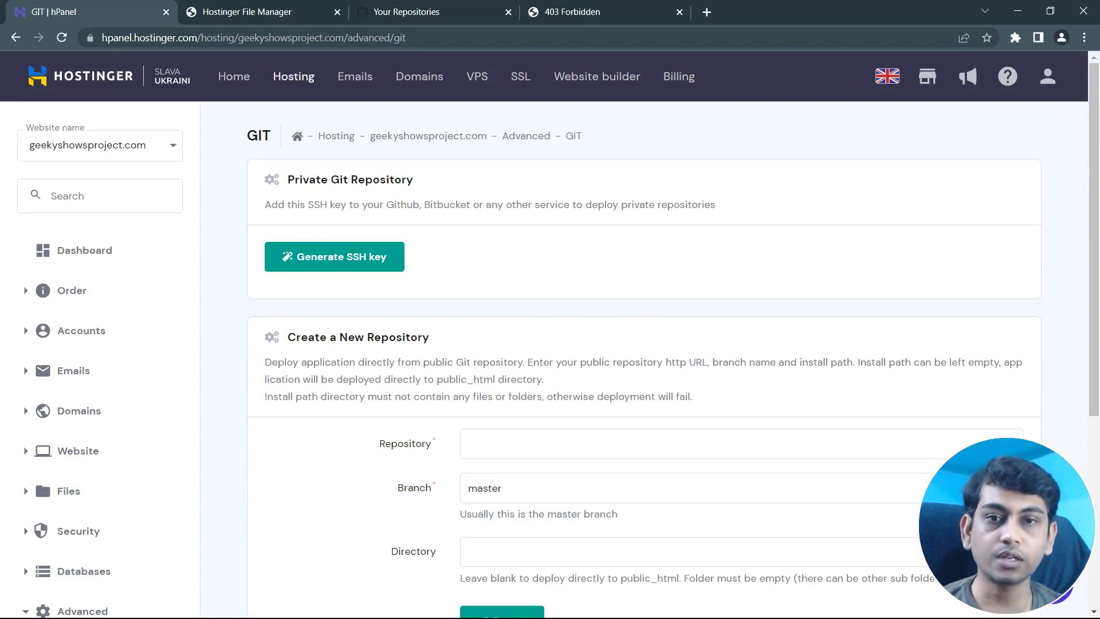
Step: Switch to VS Code and publish the mysite folder to a private GitHub repository, including cust.jpg, index.html, social.jpeg and style.css
key("alt+Tab")
left_click(458, 277)
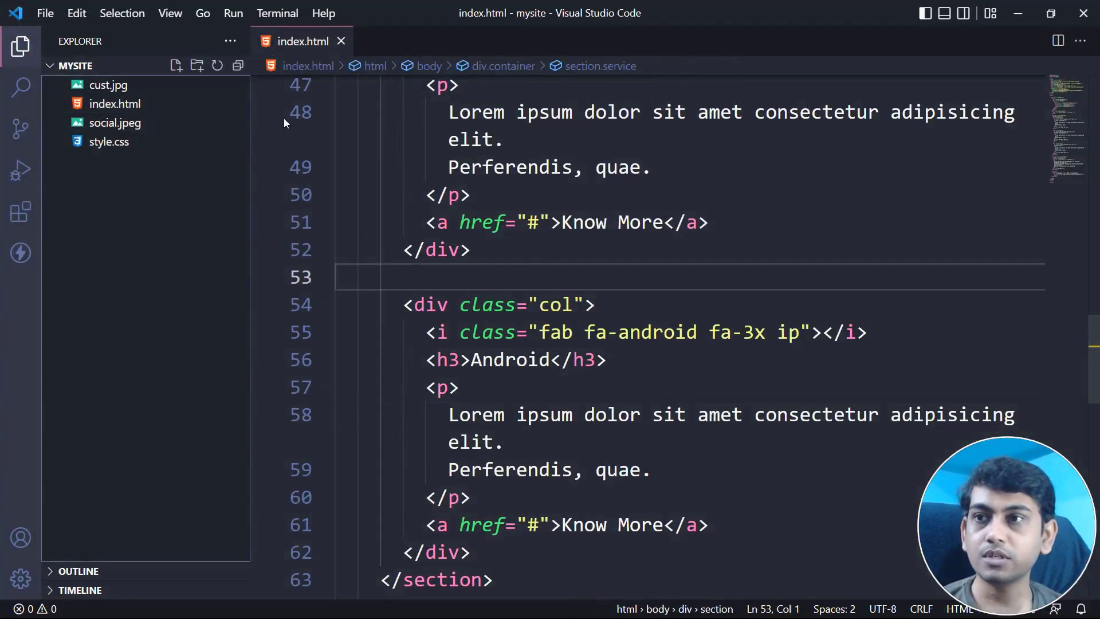
left_click(21, 127)
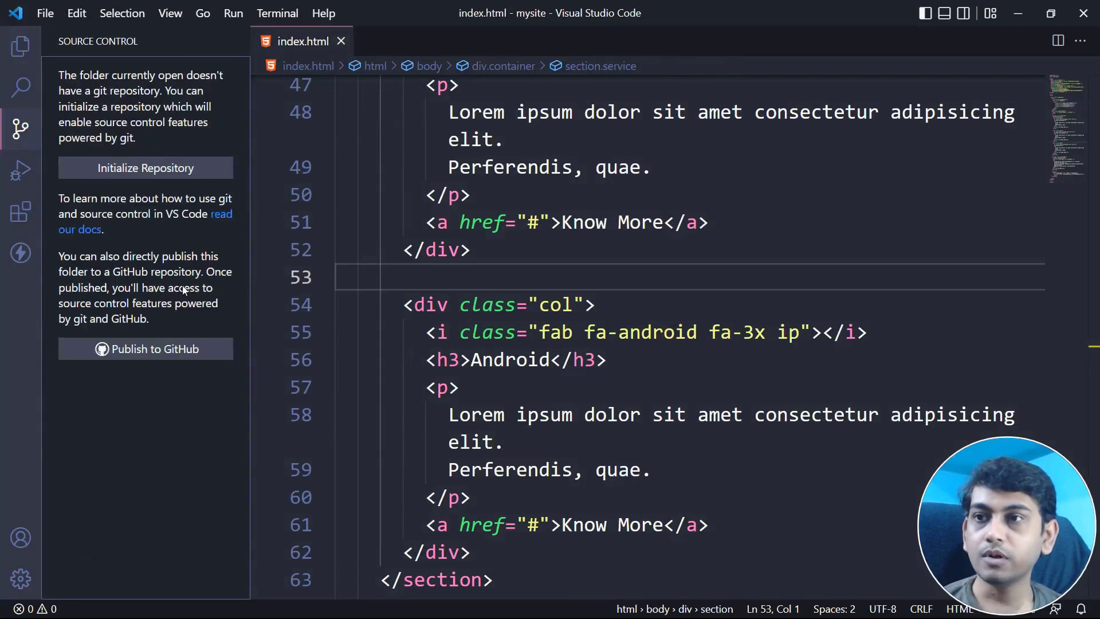
left_click(167, 349)
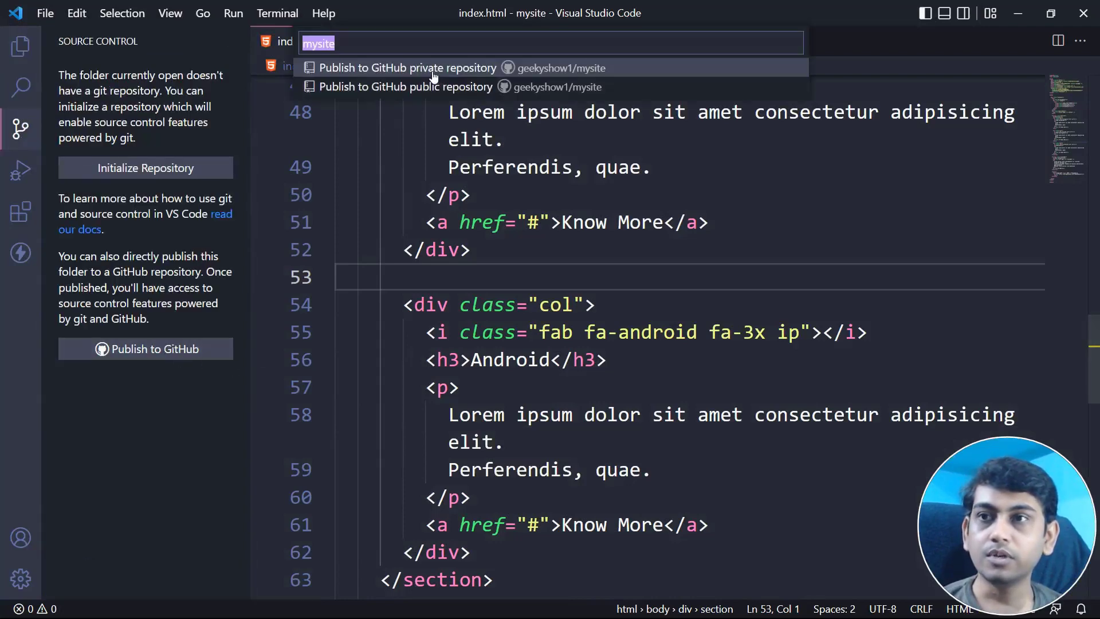
left_click(434, 73)
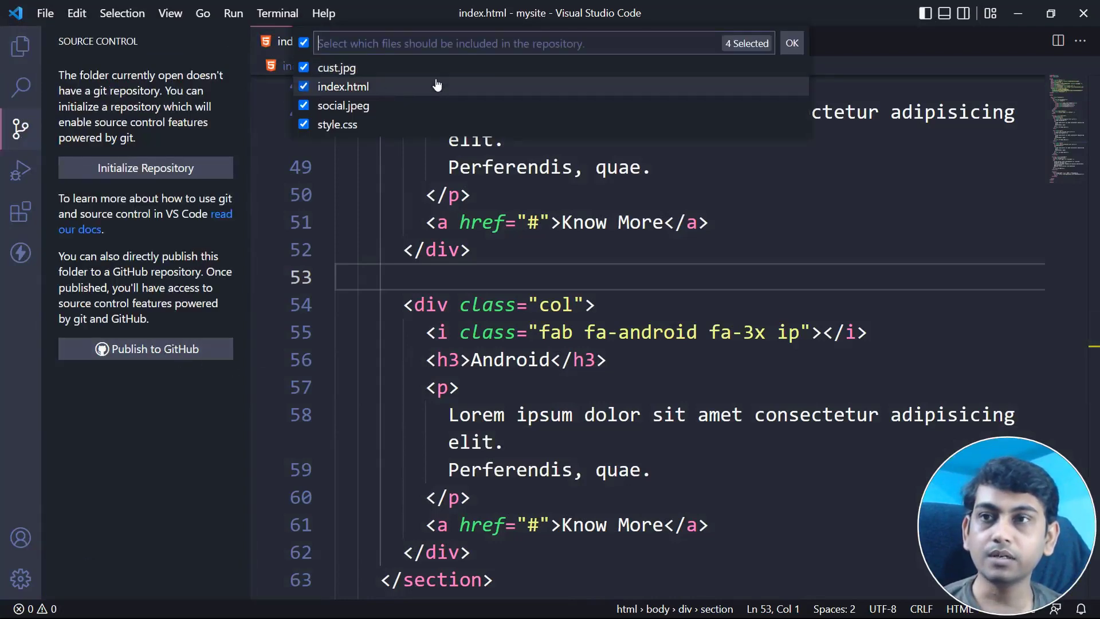
left_click(792, 43)
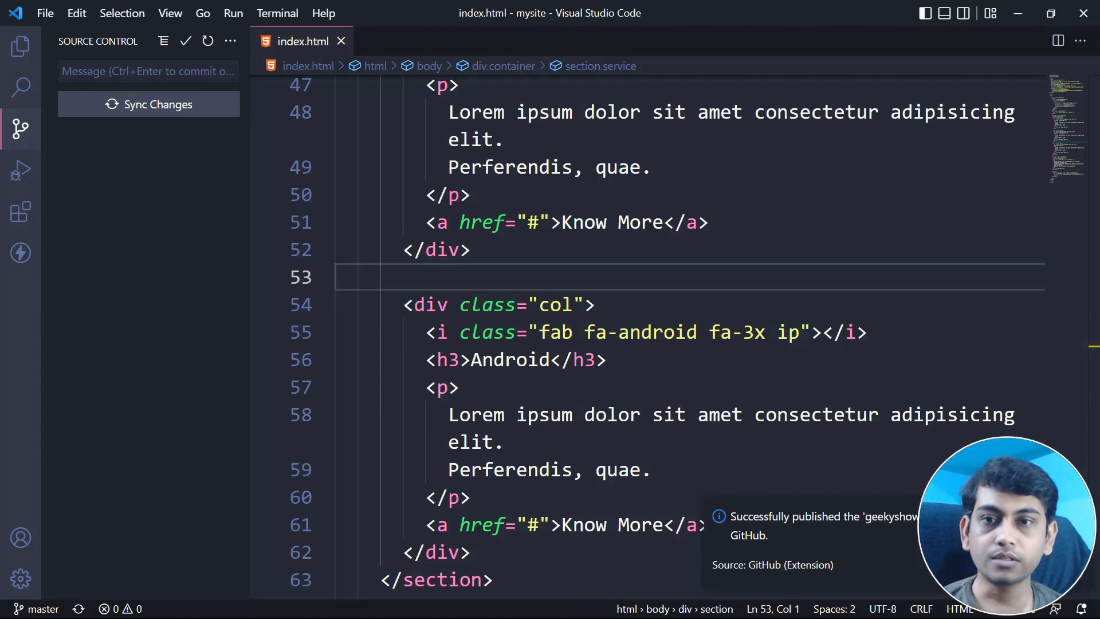
Step: Switch to the browser and reload the GitHub repositories list to check for the new private mysite repository
key("alt+Tab")
left_click(406, 11)
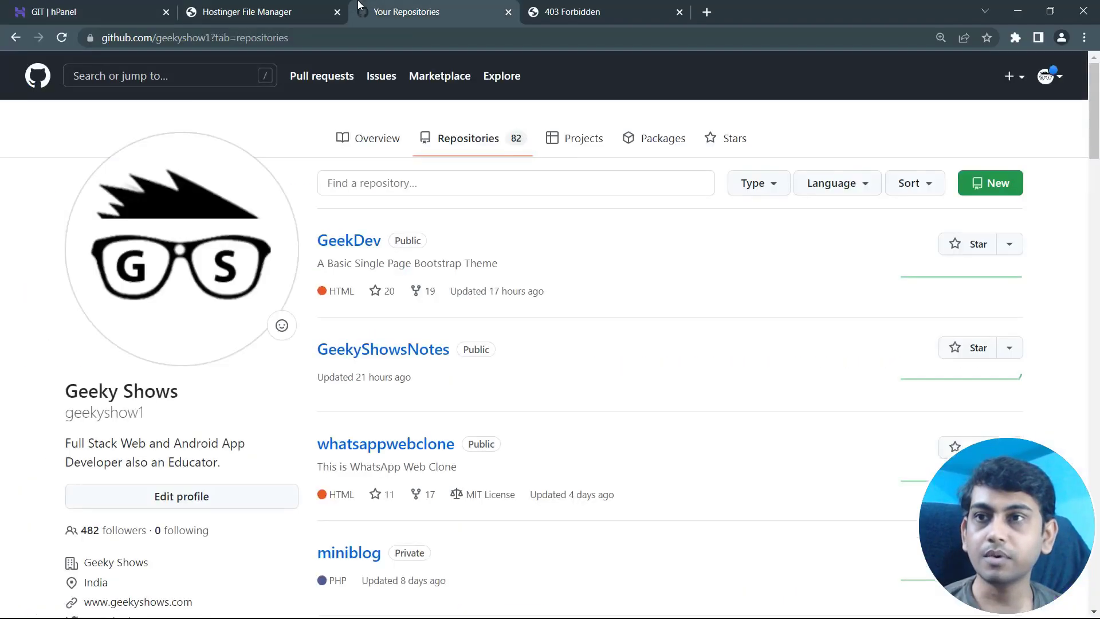
left_click(447, 38)
key("Return")
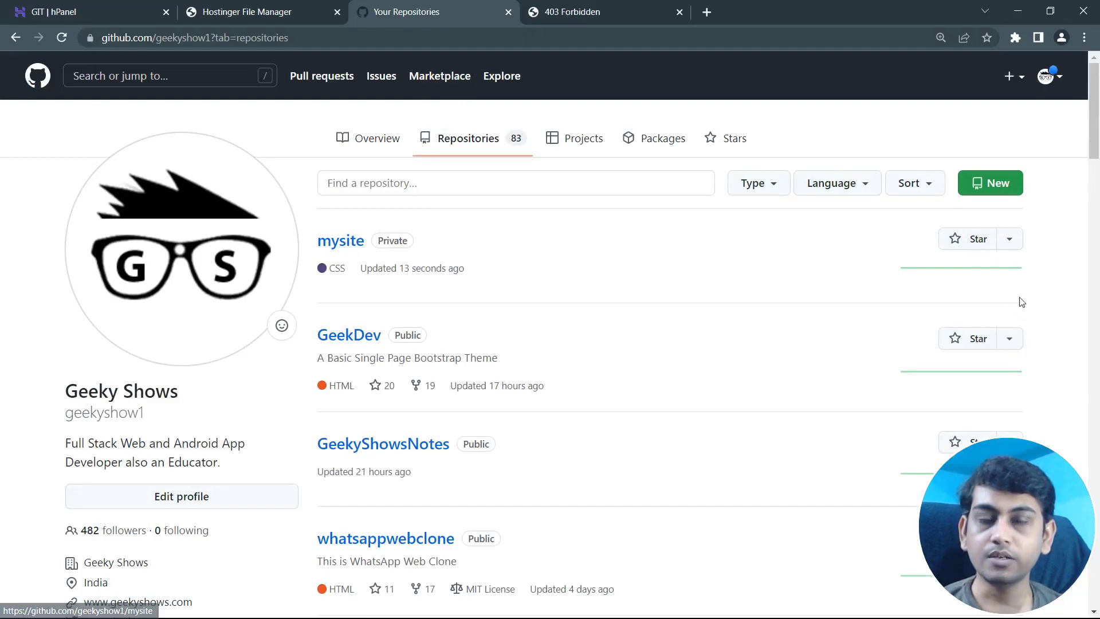
Step: Check the mysite folder's files in VS Code, then open the mysite repository on GitHub to compare its files
key("alt+Tab")
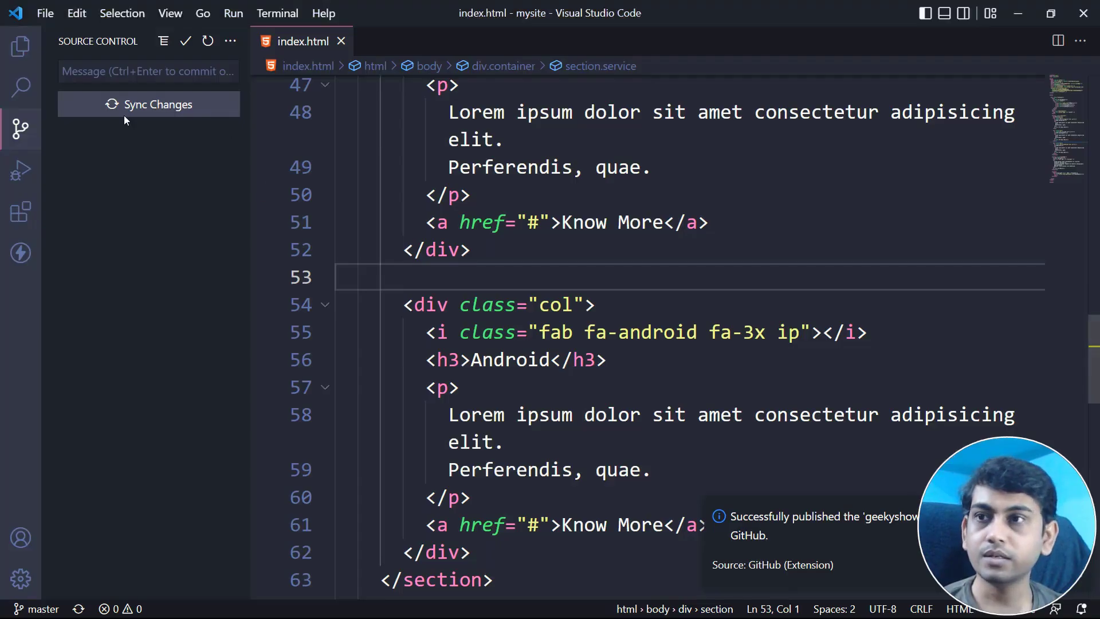
left_click(20, 46)
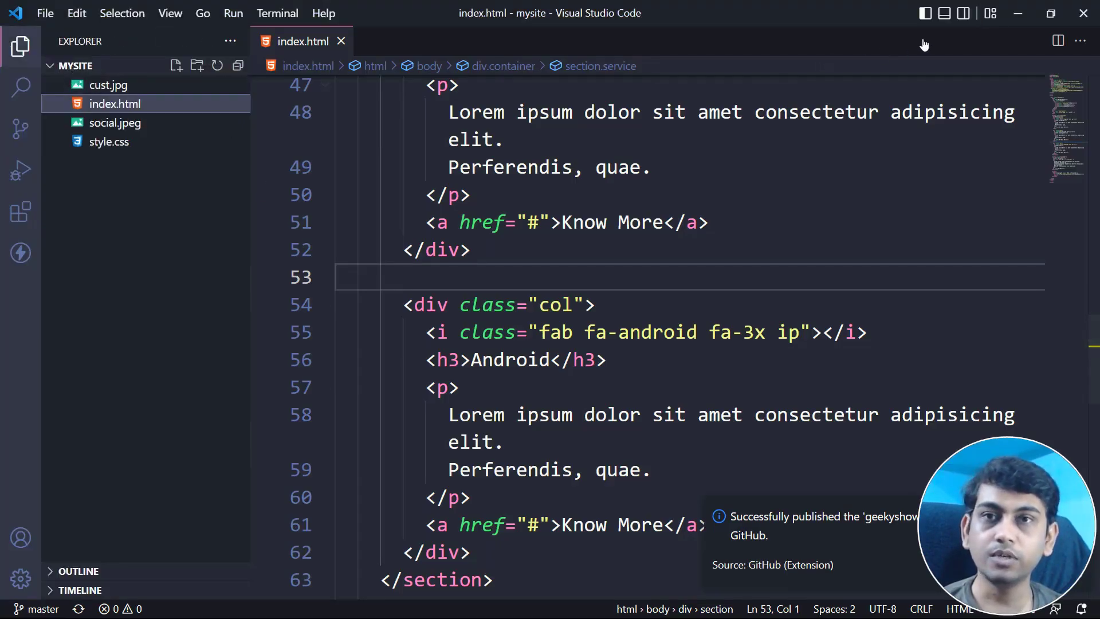
left_click(1017, 13)
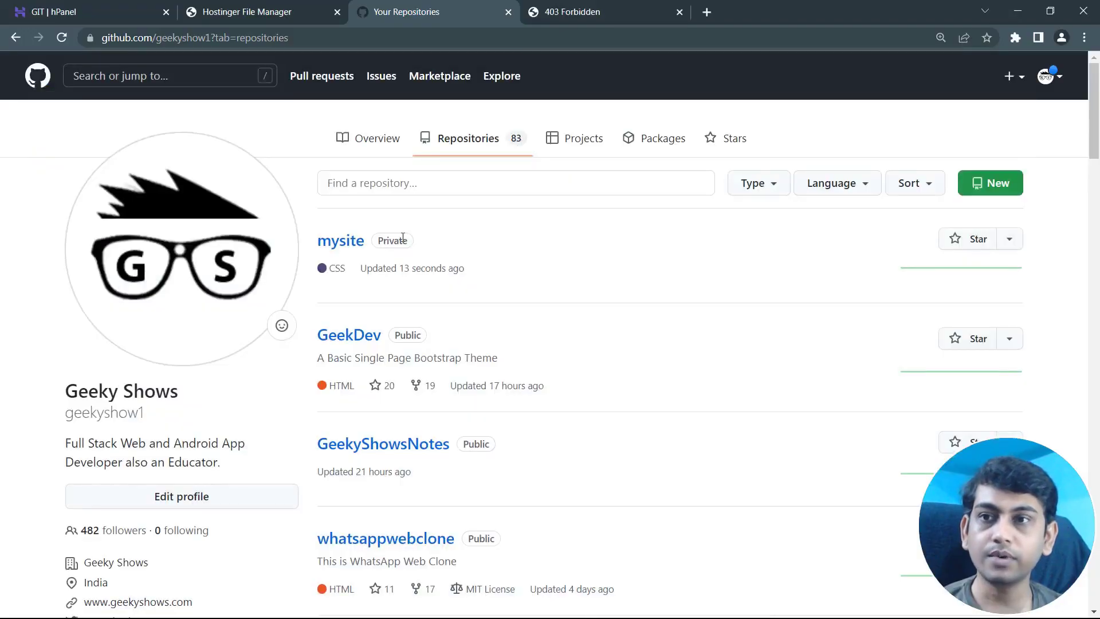
left_click(355, 241)
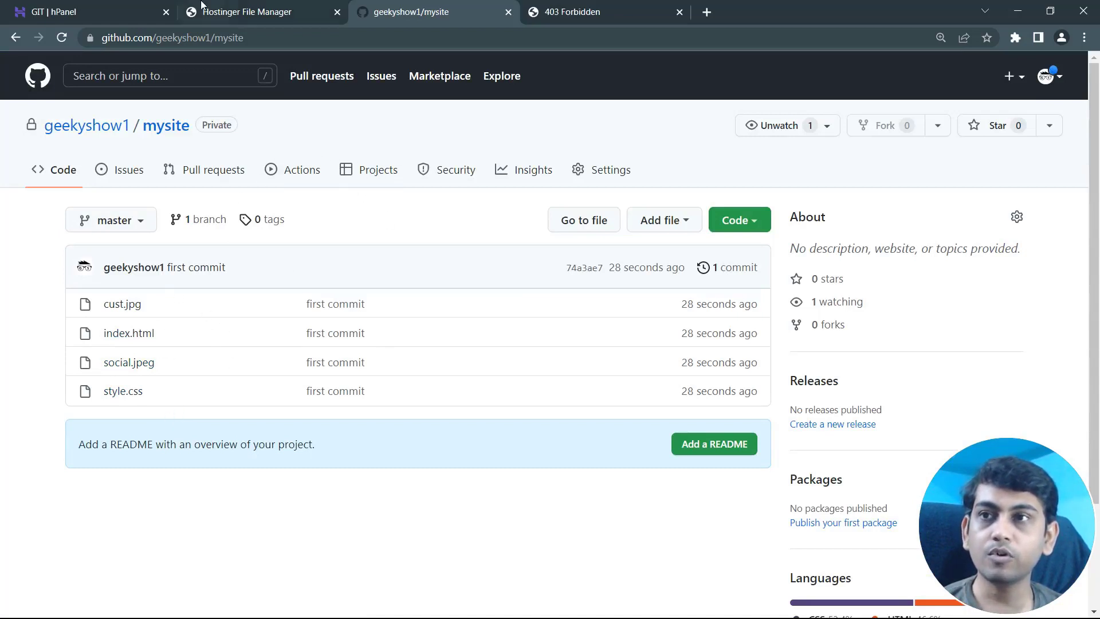
Step: Generate an SSH key for private repositories on the Hostinger GIT page and copy it
left_click(229, 12)
left_click(91, 8)
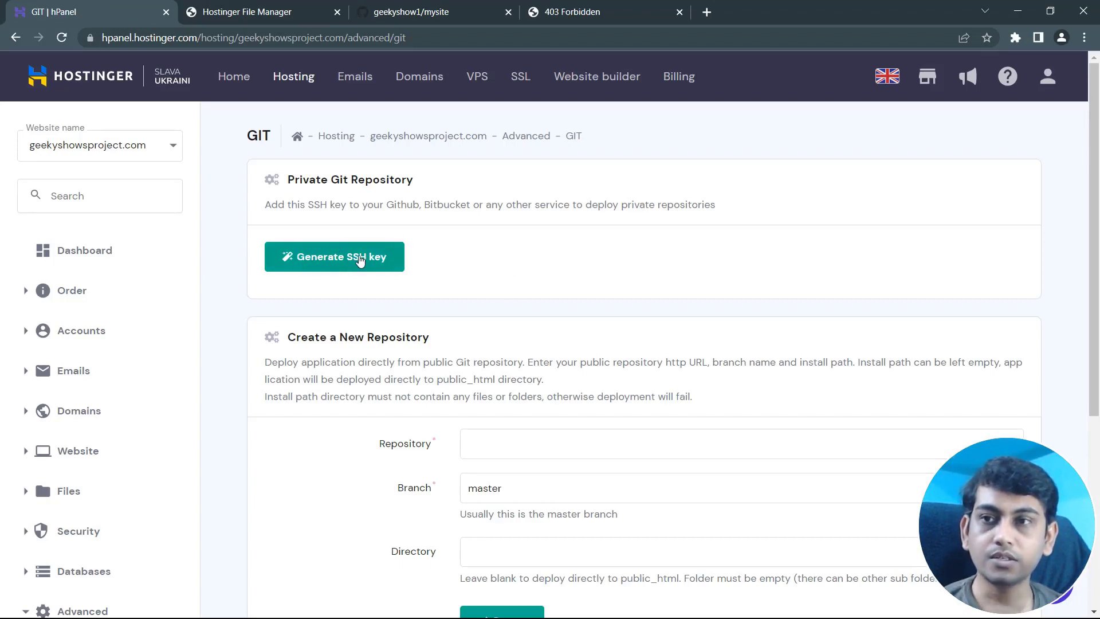
left_click(358, 259)
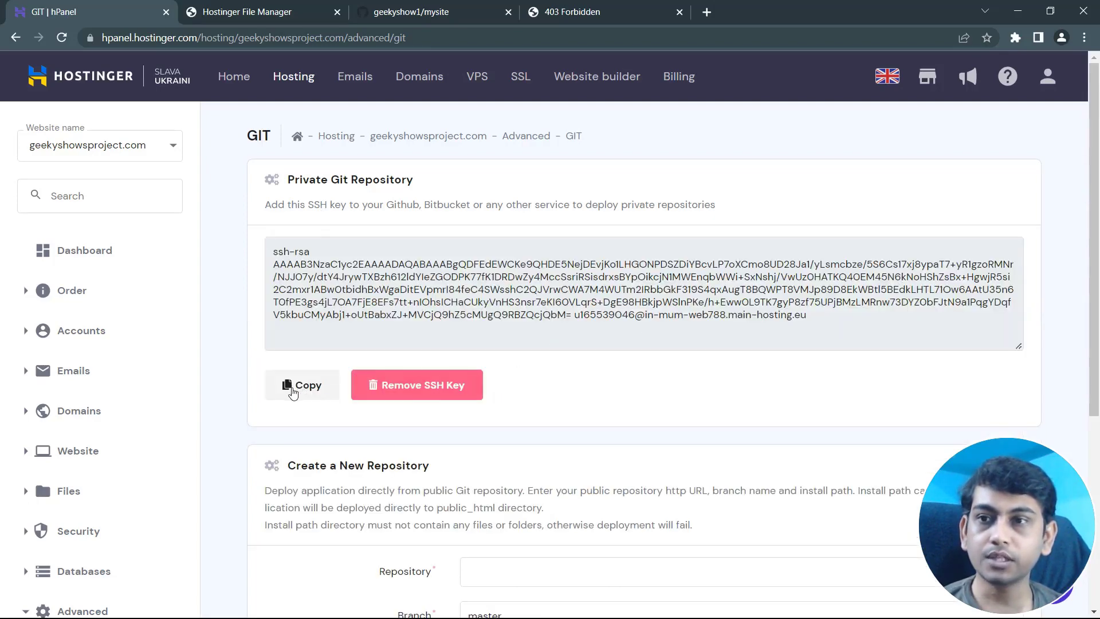
left_click(292, 385)
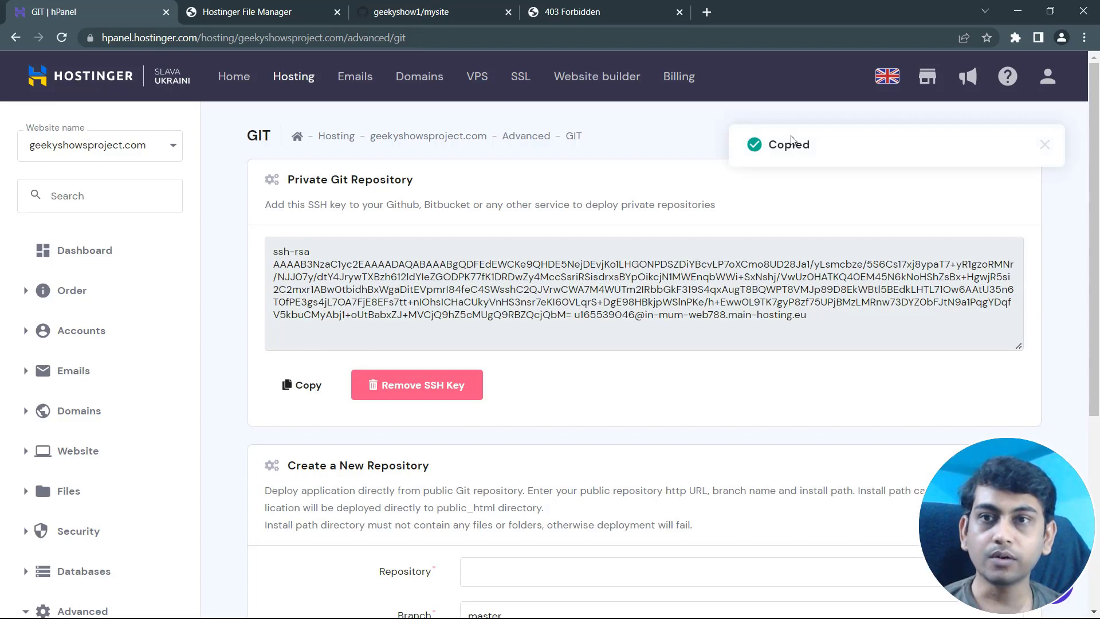
Step: Open the deploy key settings of the GitHub mysite repository and begin adding a new deploy key
left_click(418, 12)
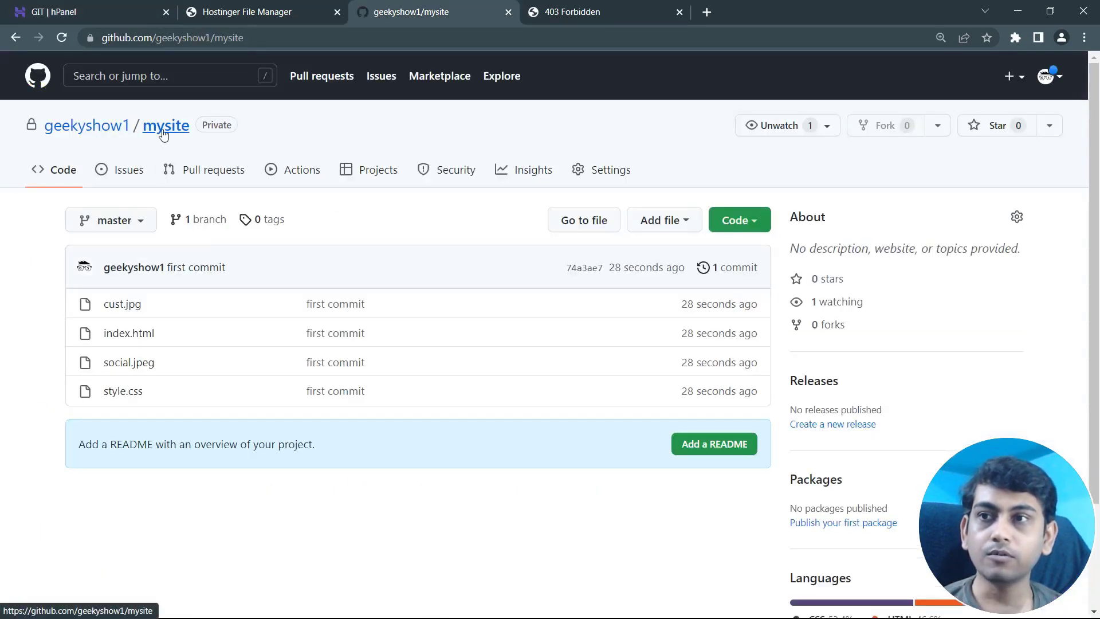
left_click(604, 171)
scroll(114, 401, "down", 3)
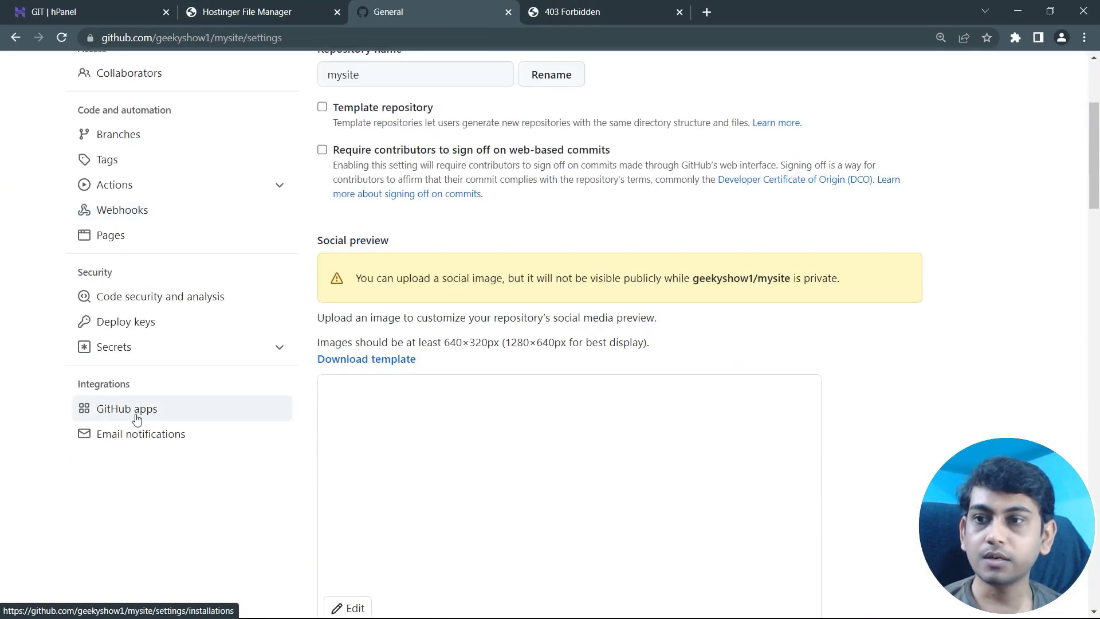
left_click(143, 330)
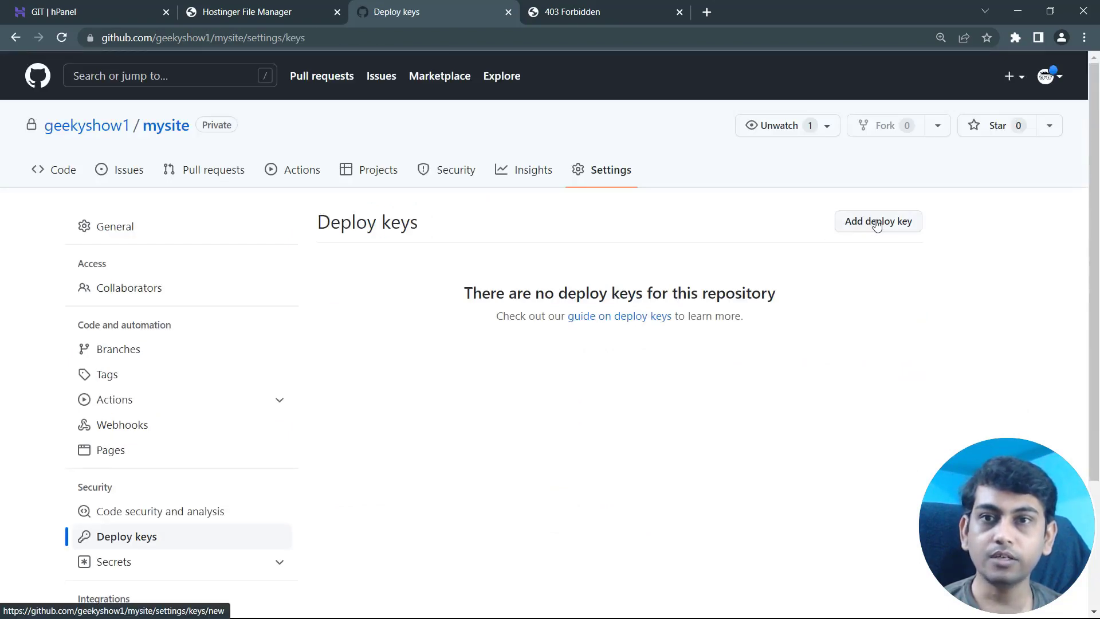
left_click(870, 222)
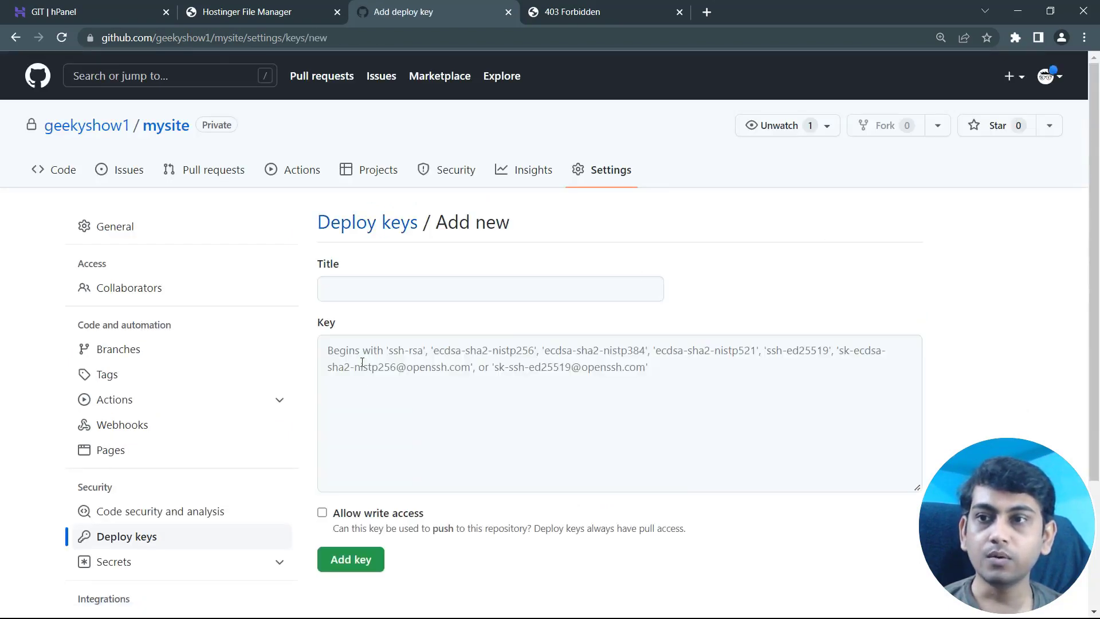
Step: Paste the copied SSH key, title it dpkey, allow write access and add it as a deploy key
left_click(366, 361)
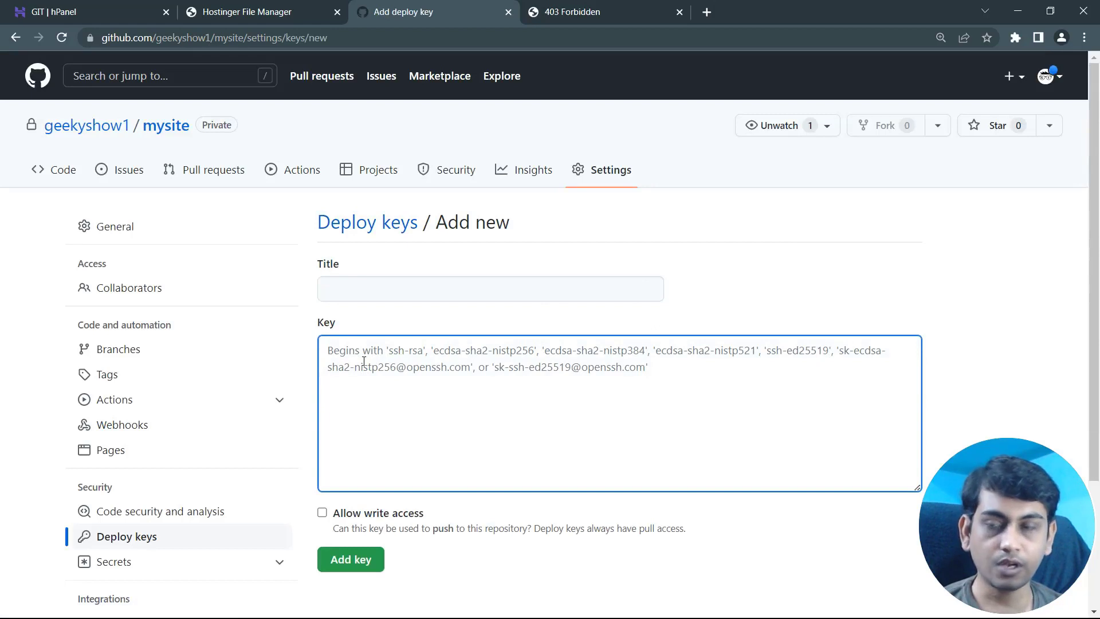
key("ctrl+v")
left_click(378, 287)
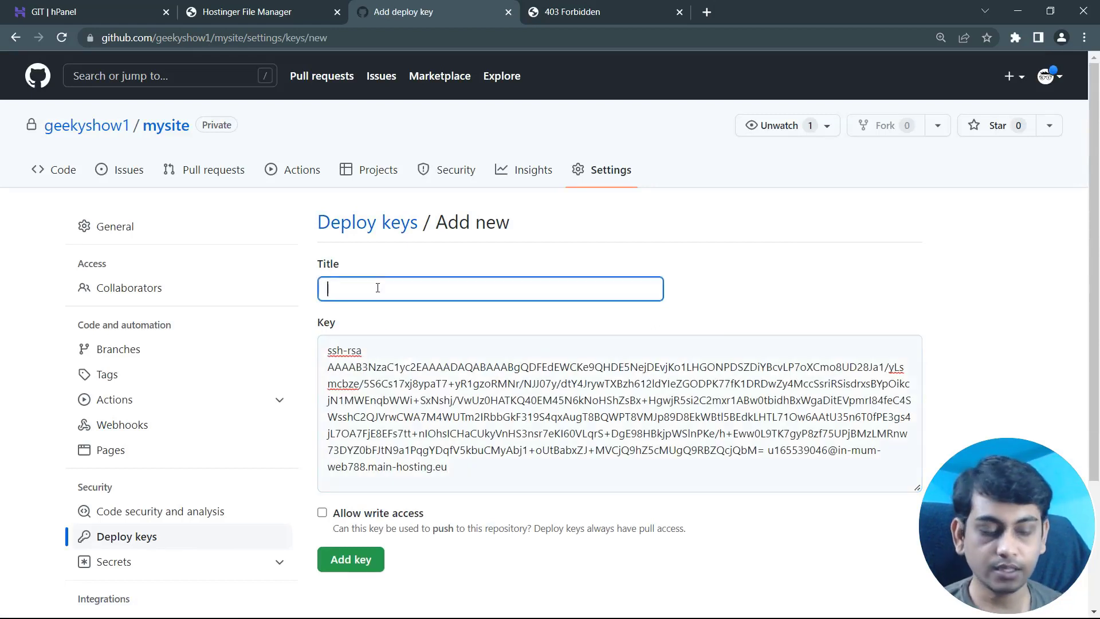
type("dpkey")
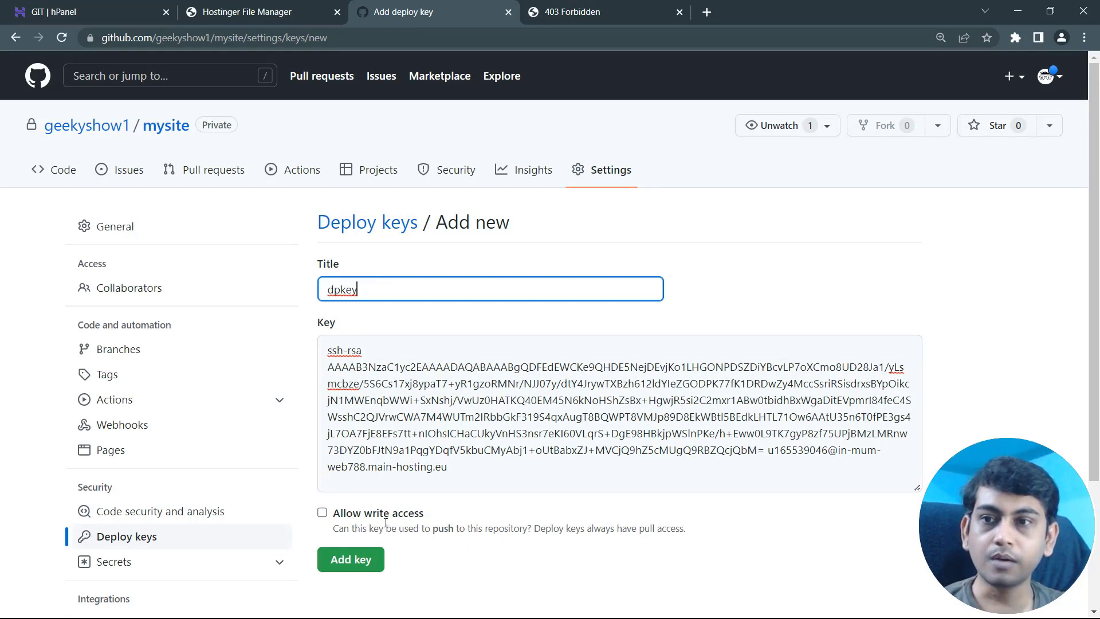
scroll(425, 523, "down", 1)
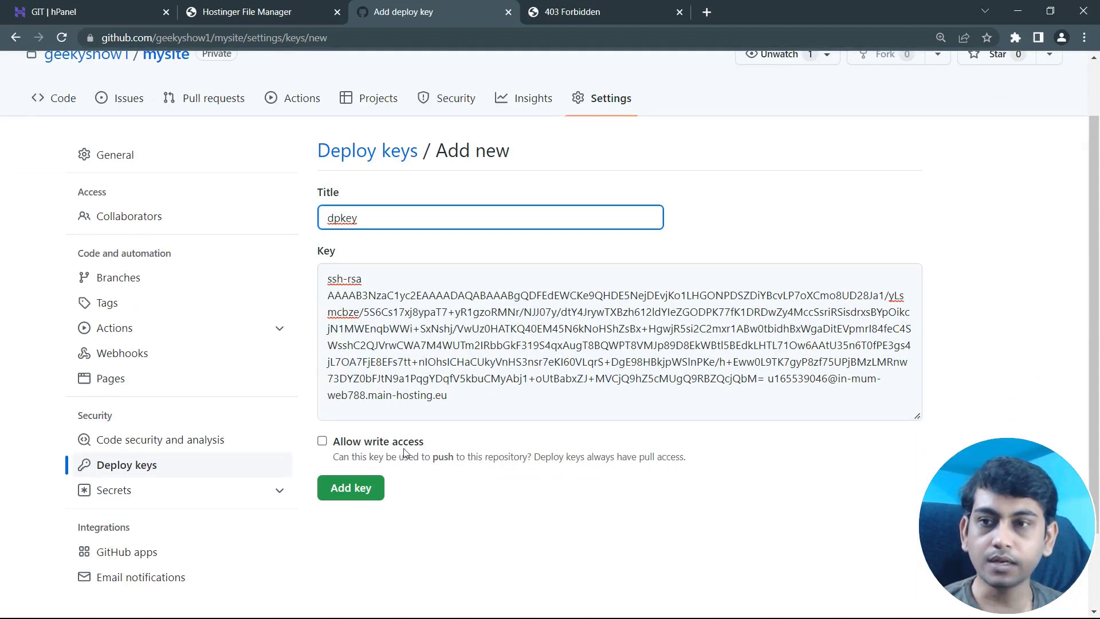
left_click(322, 442)
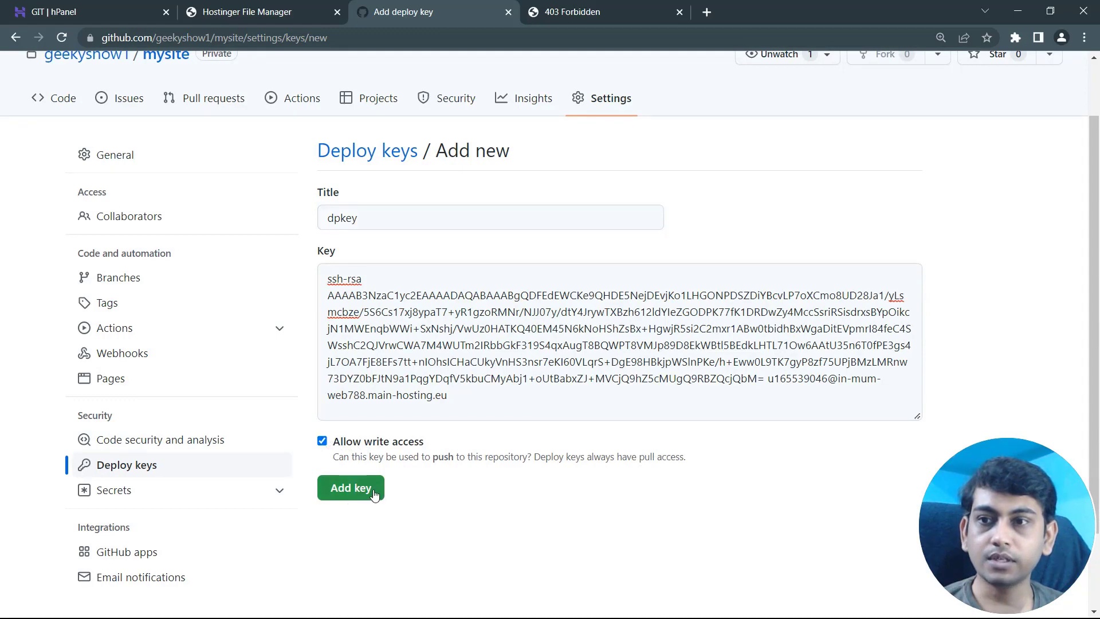
left_click(373, 494)
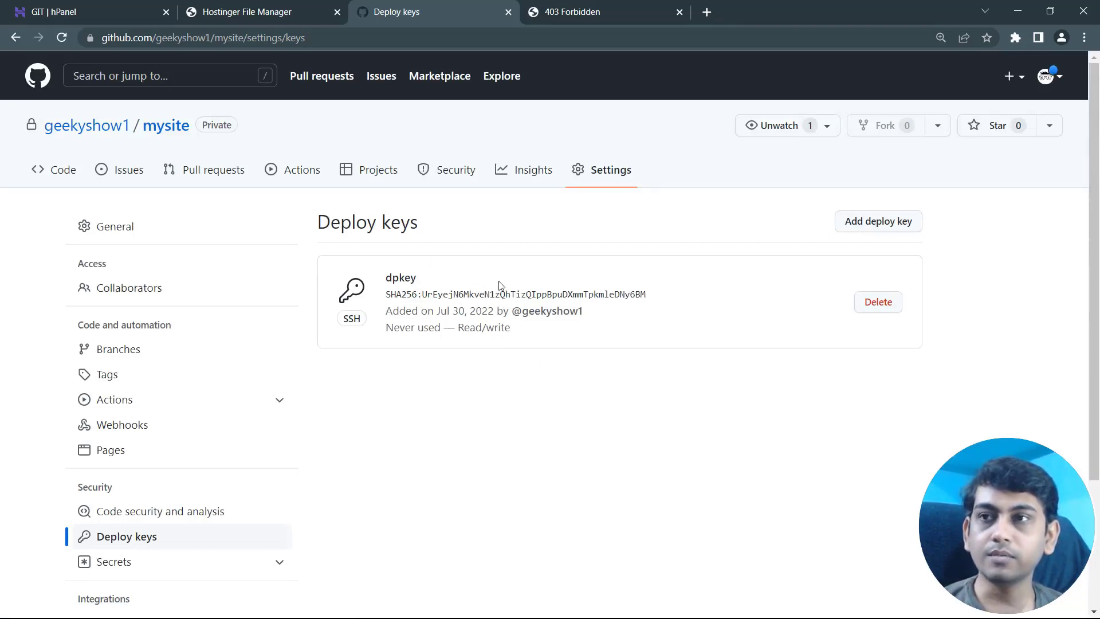
Step: Check the Create a New Repository form on Hostinger, then copy the mysite repository's SSH clone URL from GitHub
left_click(132, 12)
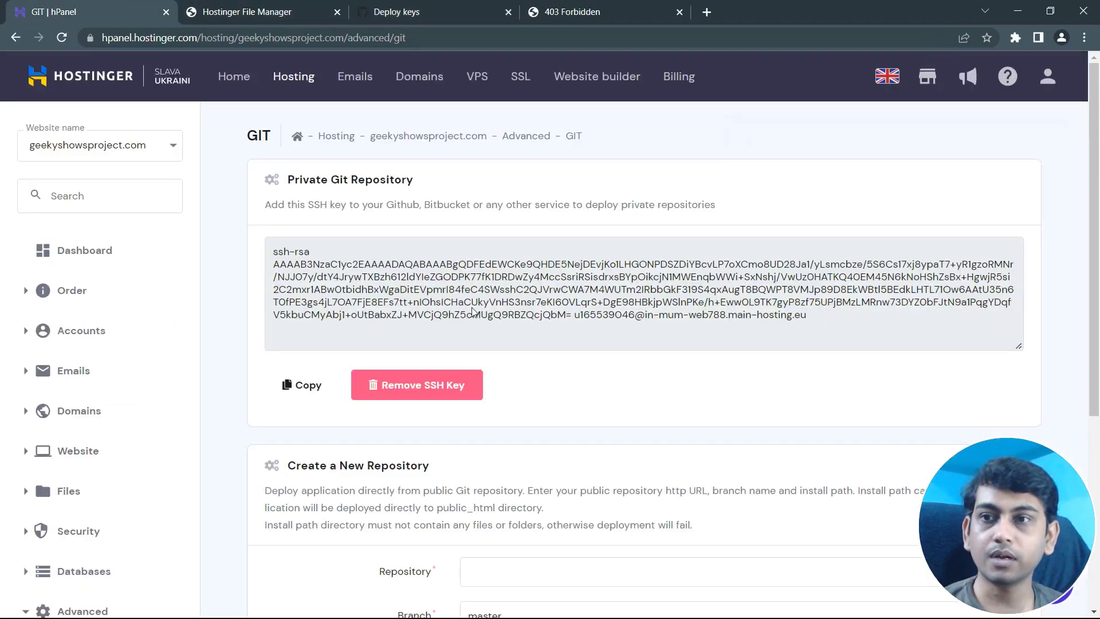
scroll(553, 364, "down", 5)
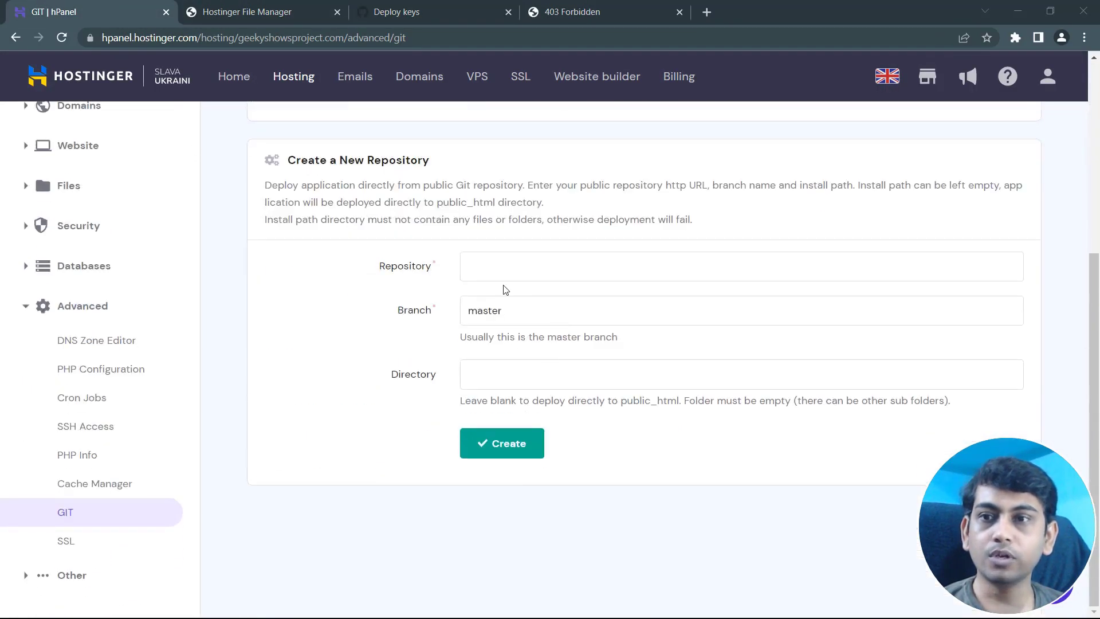
left_click(430, 8)
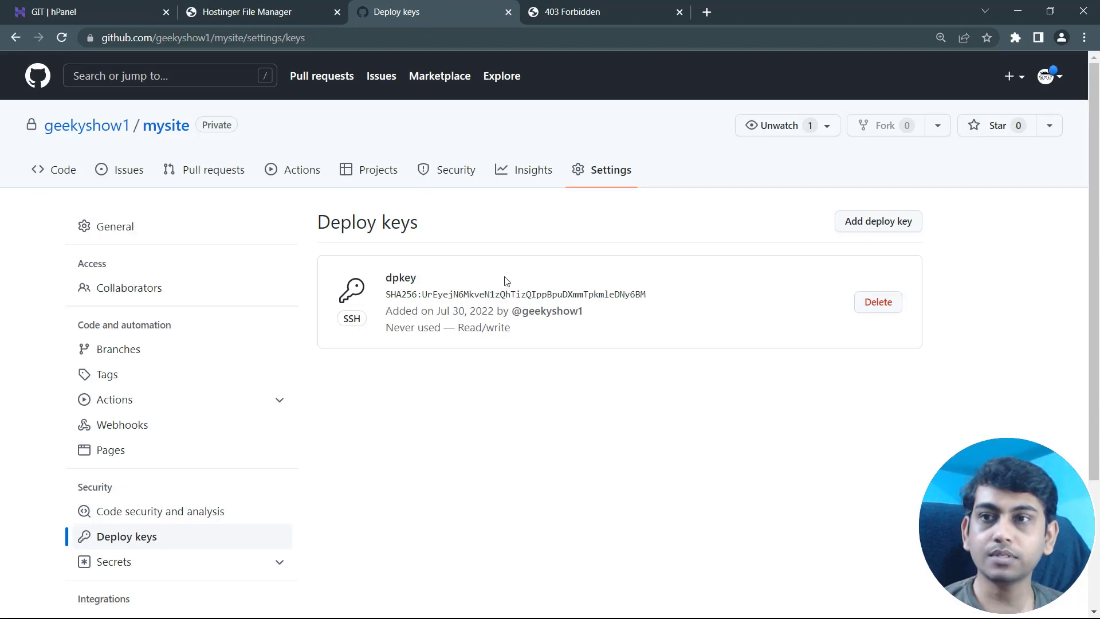
left_click(165, 128)
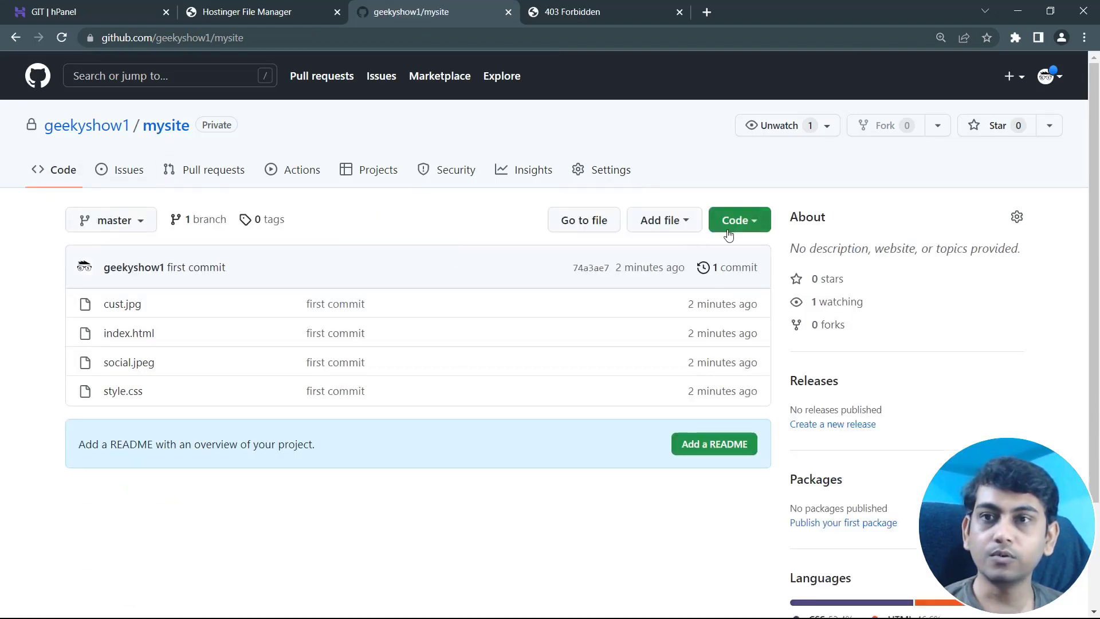
left_click(754, 222)
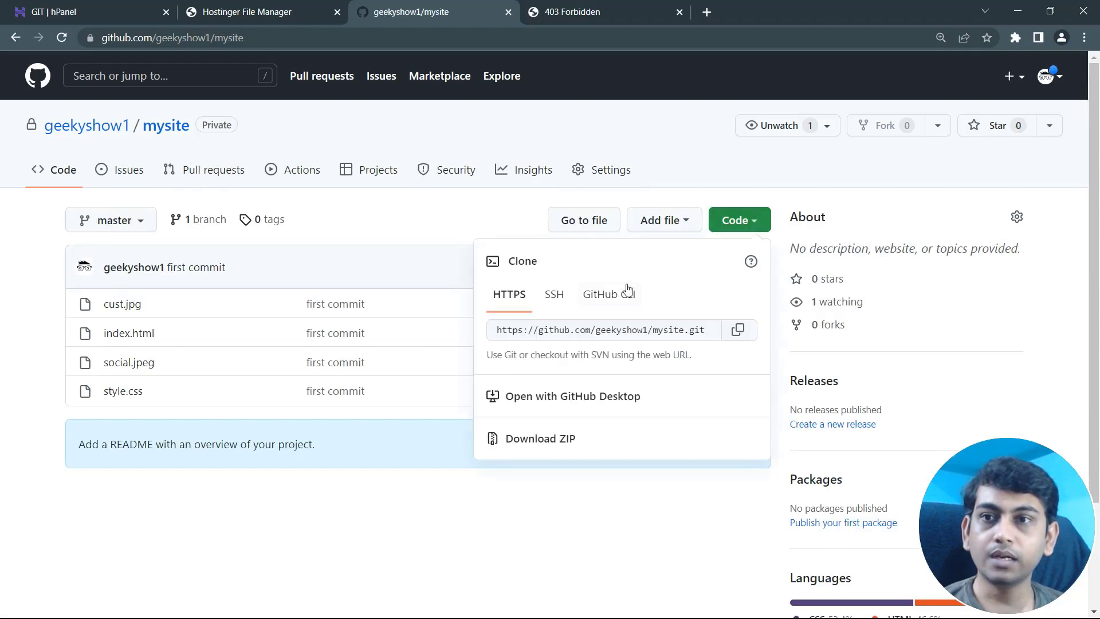
left_click(551, 304)
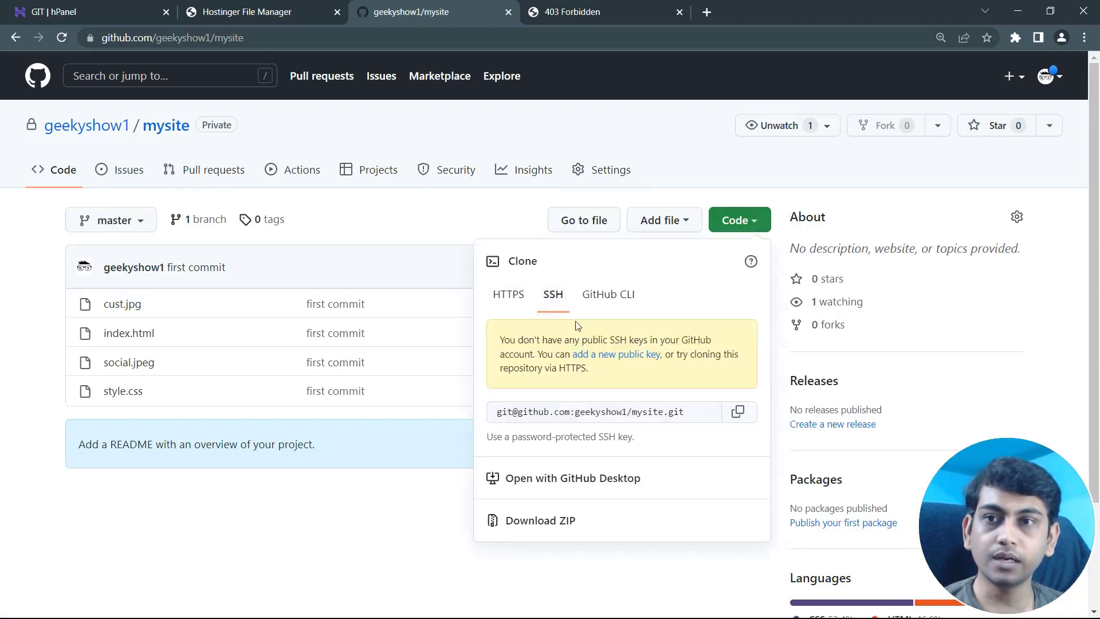
left_click(510, 295)
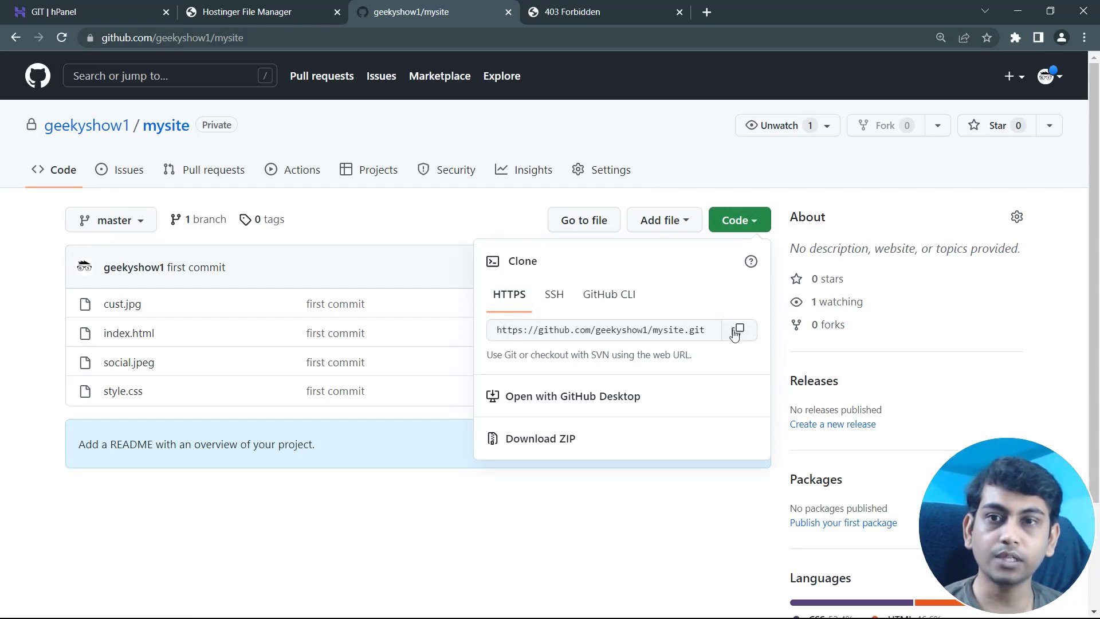
left_click(553, 295)
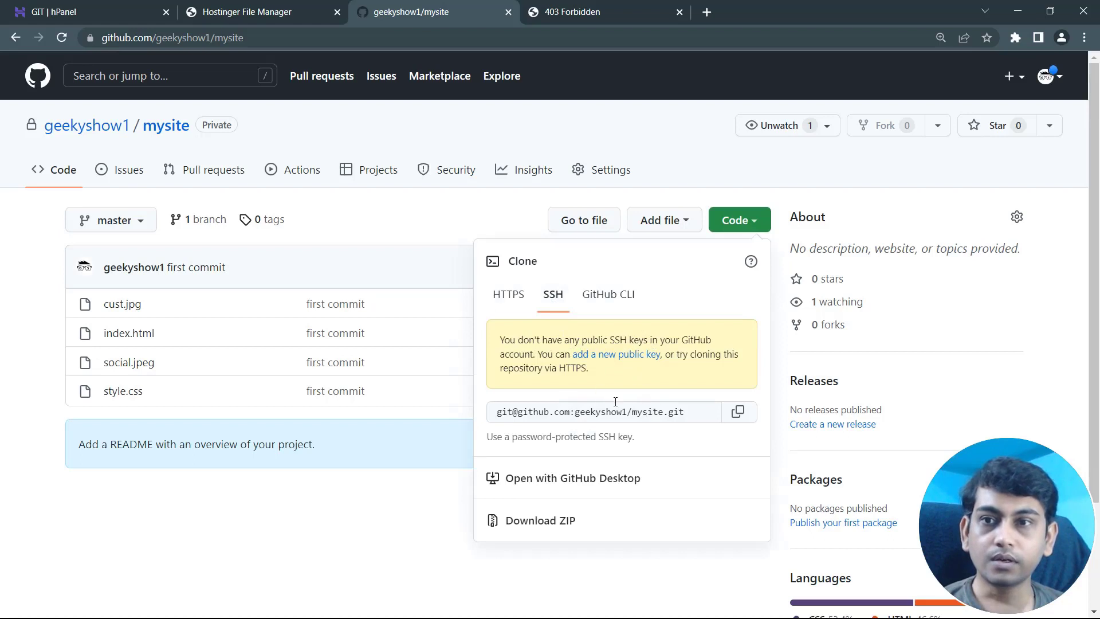
left_click(442, 38)
left_click(495, 418)
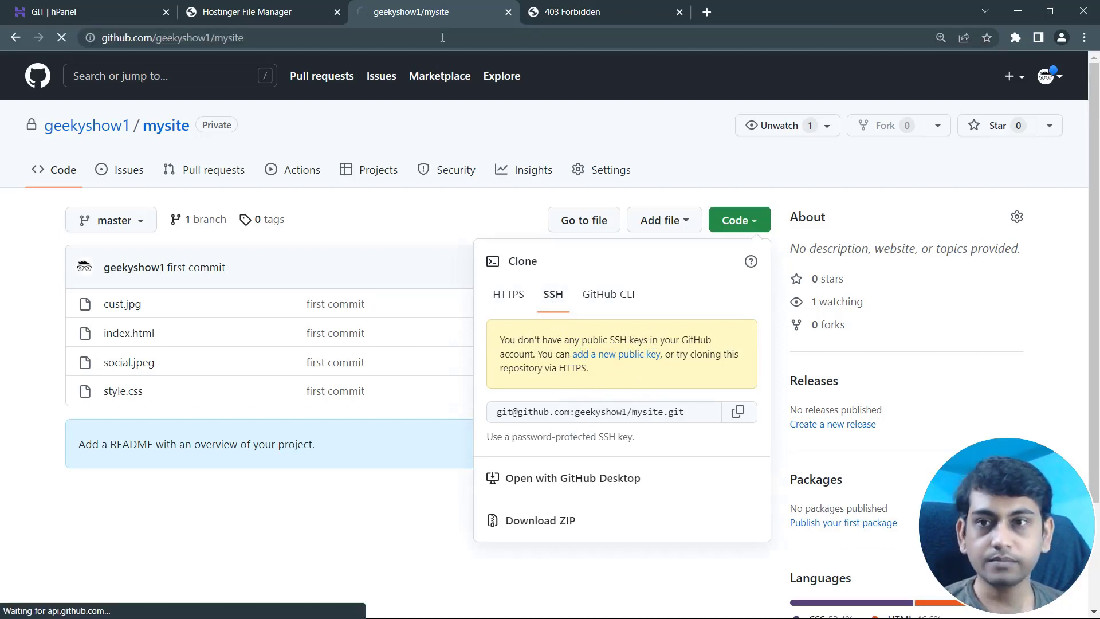
left_click(738, 412)
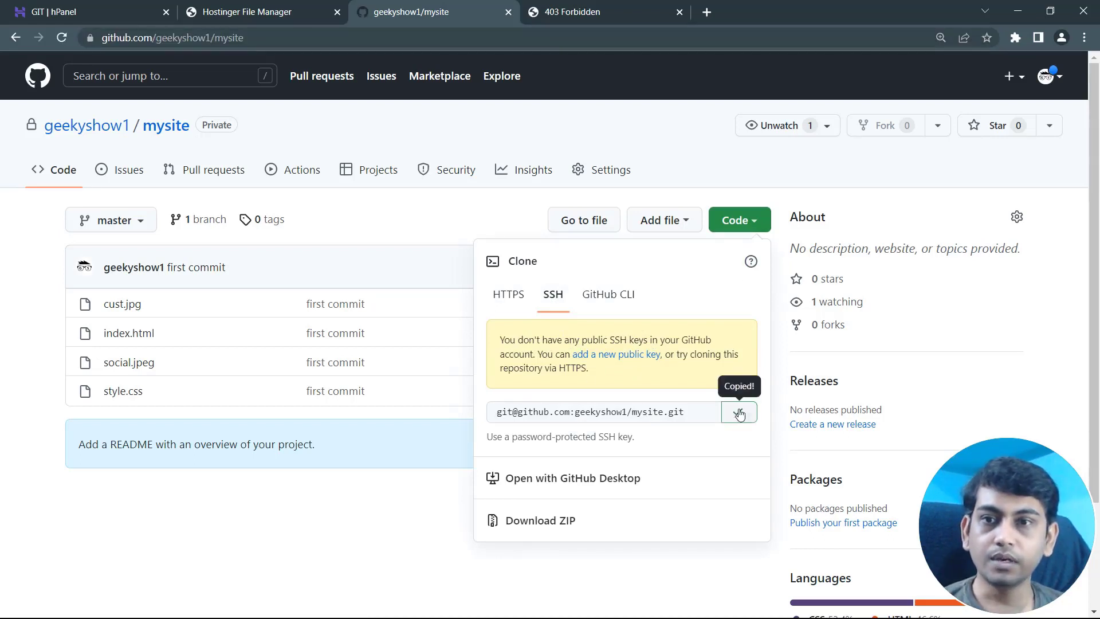
Step: Return to the Hostinger GIT page and enter the copied SSH clone URL as the repository
left_click(217, 7)
key("ctrl+shift+Tab")
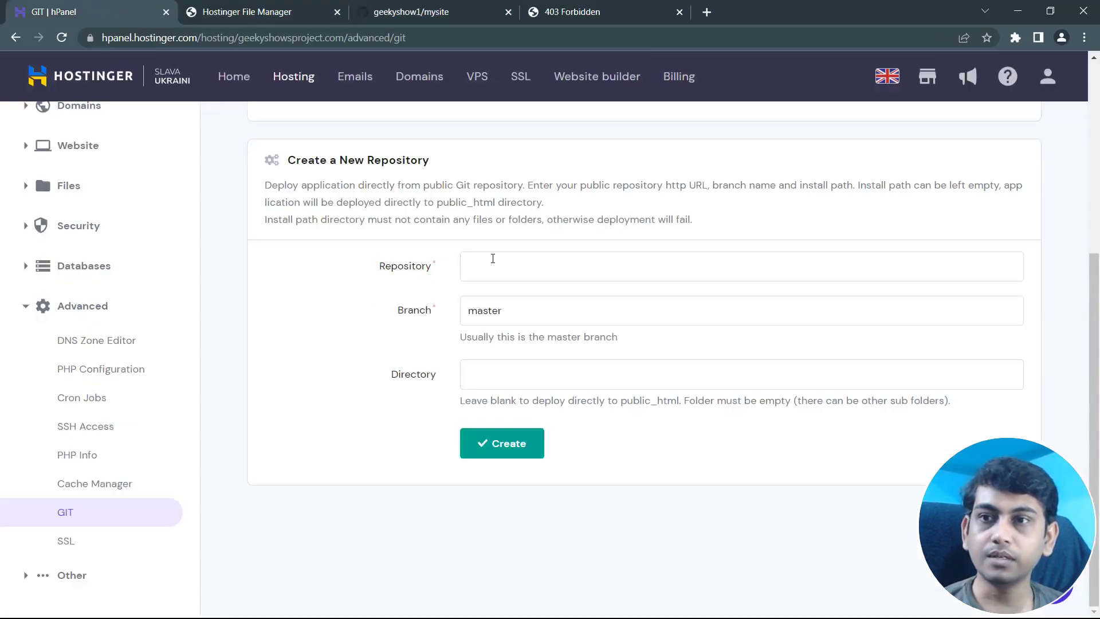
left_click(494, 258)
key("ctrl+v")
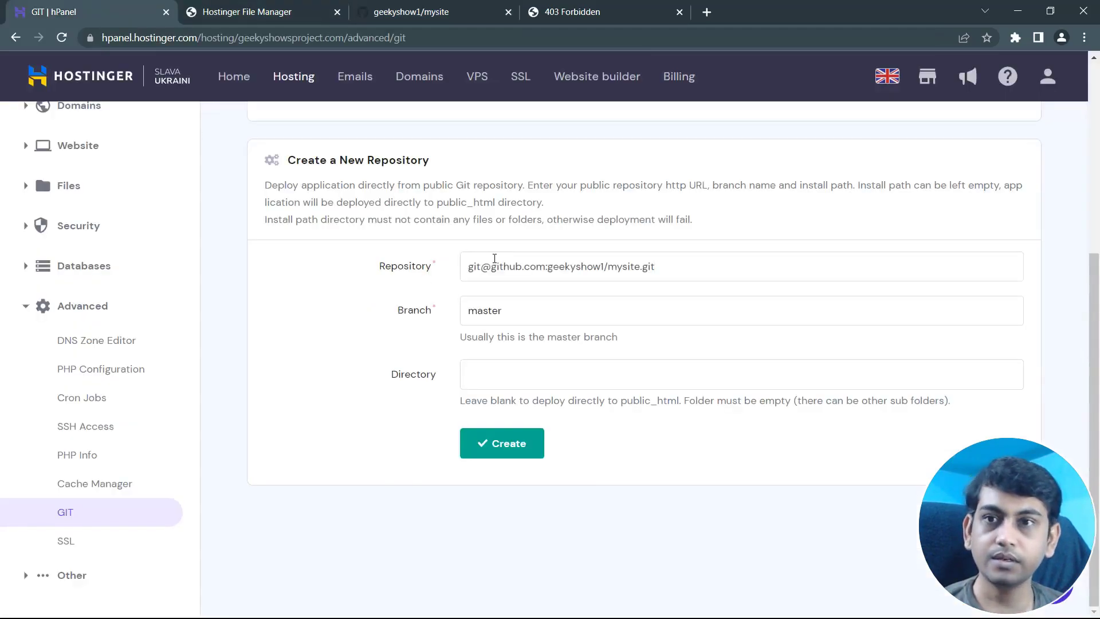
Step: Check the mysite branch name on GitHub against the Hostinger form and read the Directory note about public_html
left_click(412, 7)
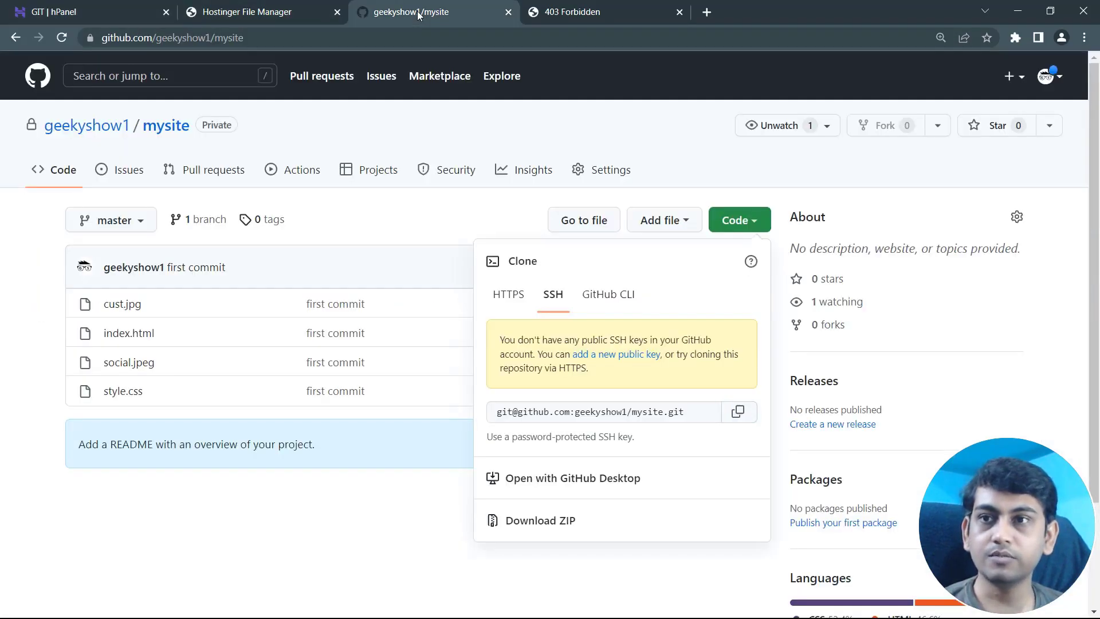
left_click(141, 236)
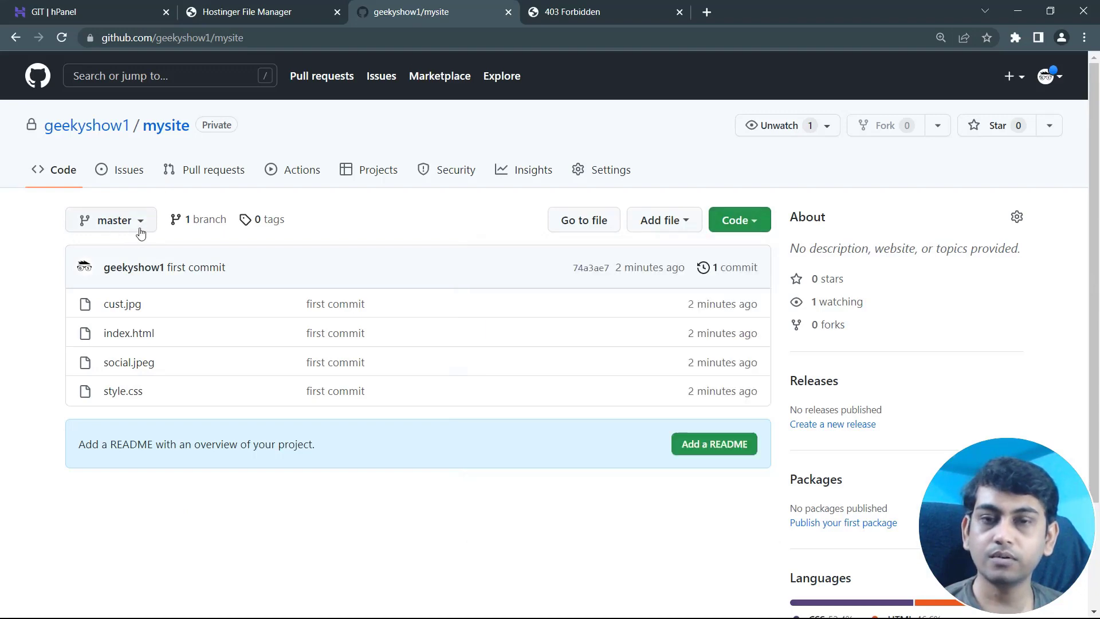
left_click(74, 7)
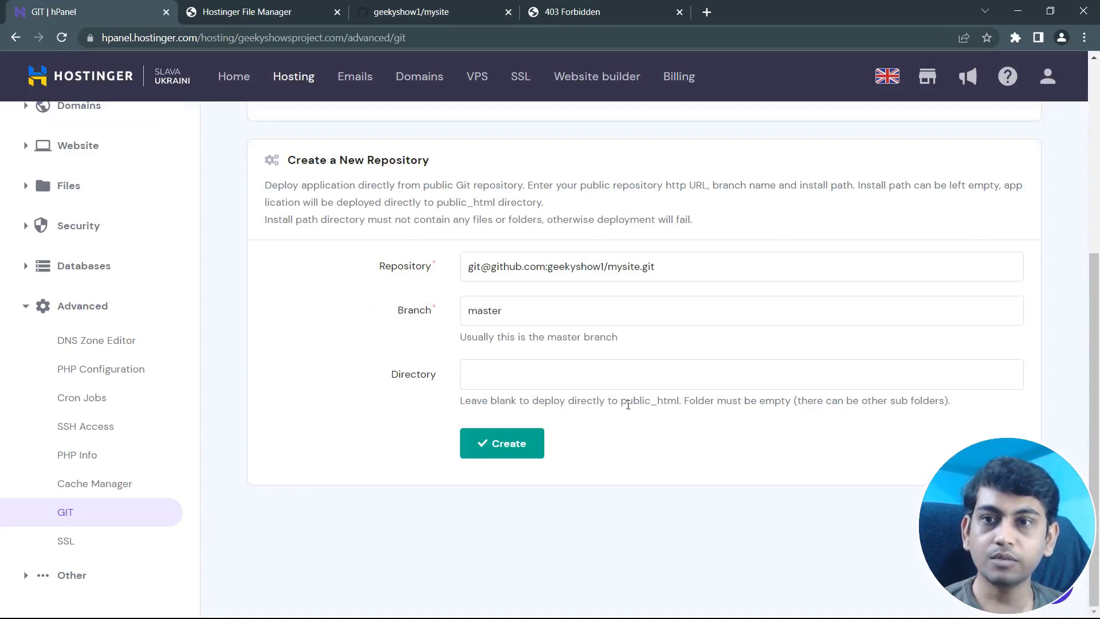
left_click_drag(618, 401, 682, 400)
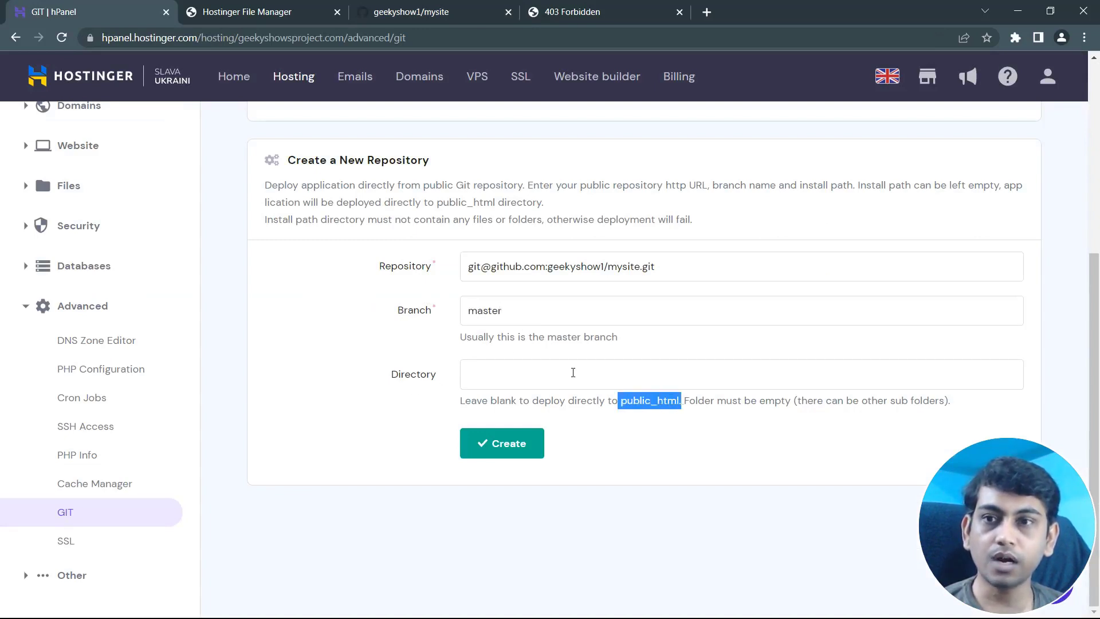
Step: Check that public_html is empty in the Hostinger file manager, then create the repository on the GIT page with the Directory left blank
left_click(725, 422)
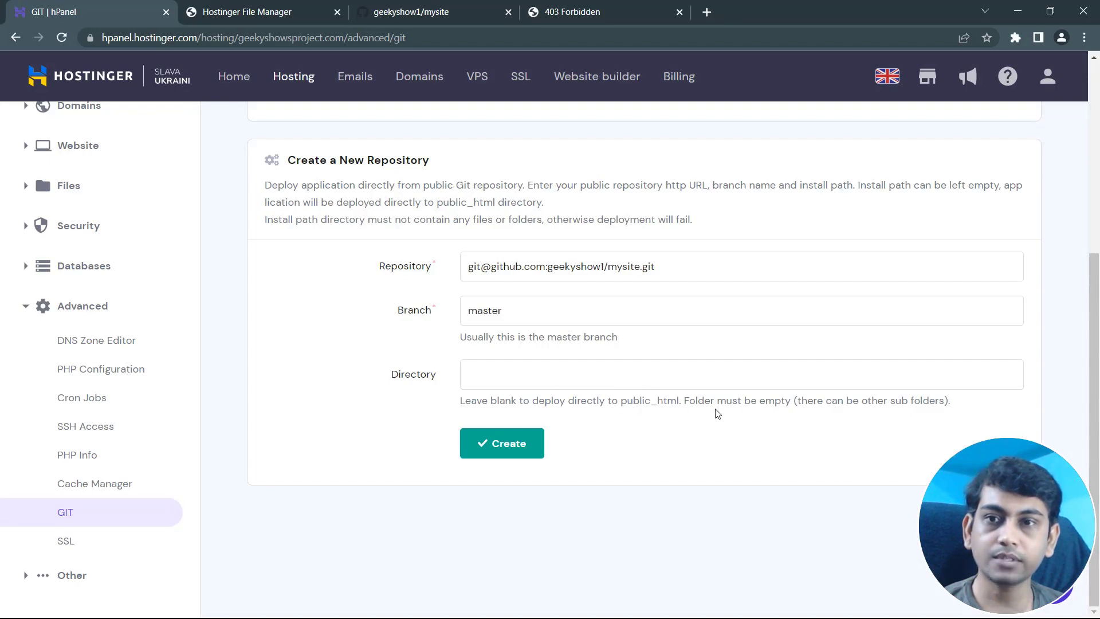
left_click_drag(642, 401, 796, 404)
left_click(791, 437)
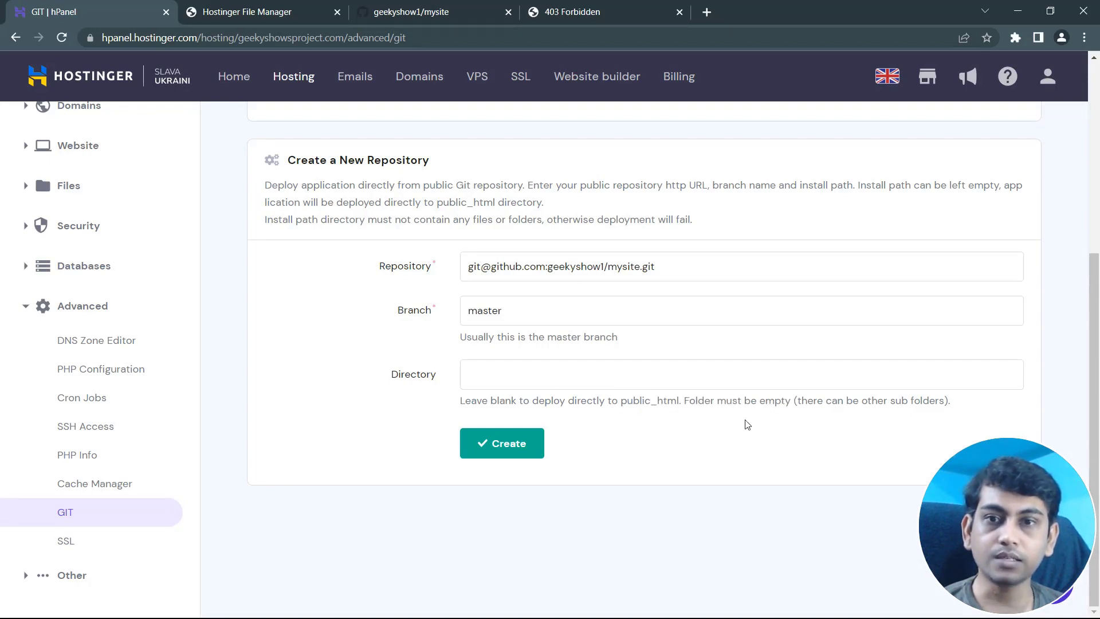
left_click(277, 5)
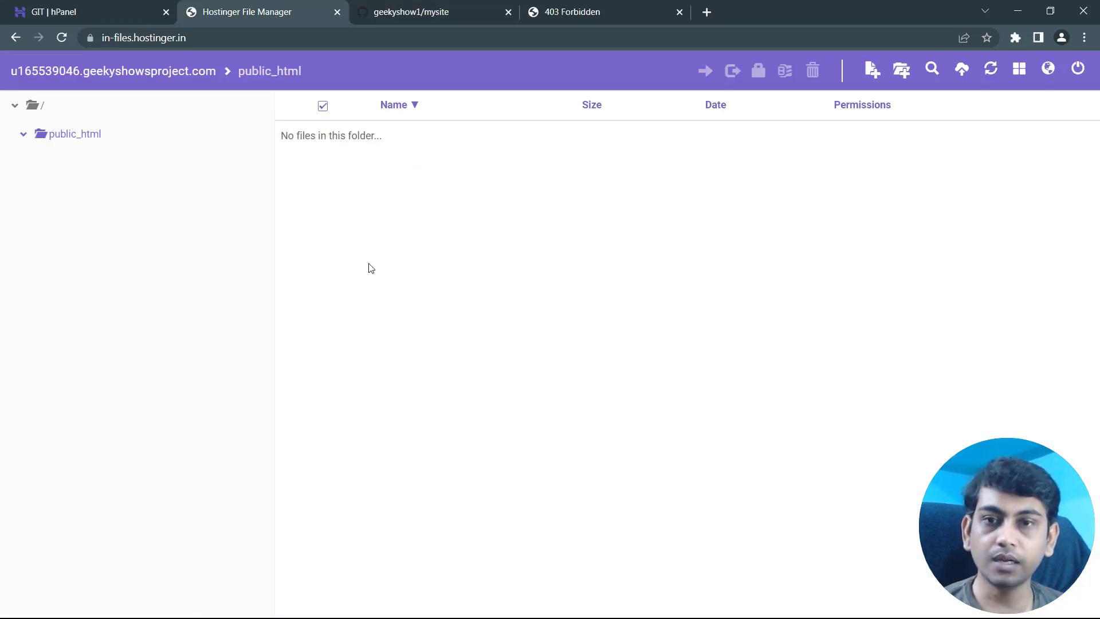
left_click(103, 6)
left_click(510, 448)
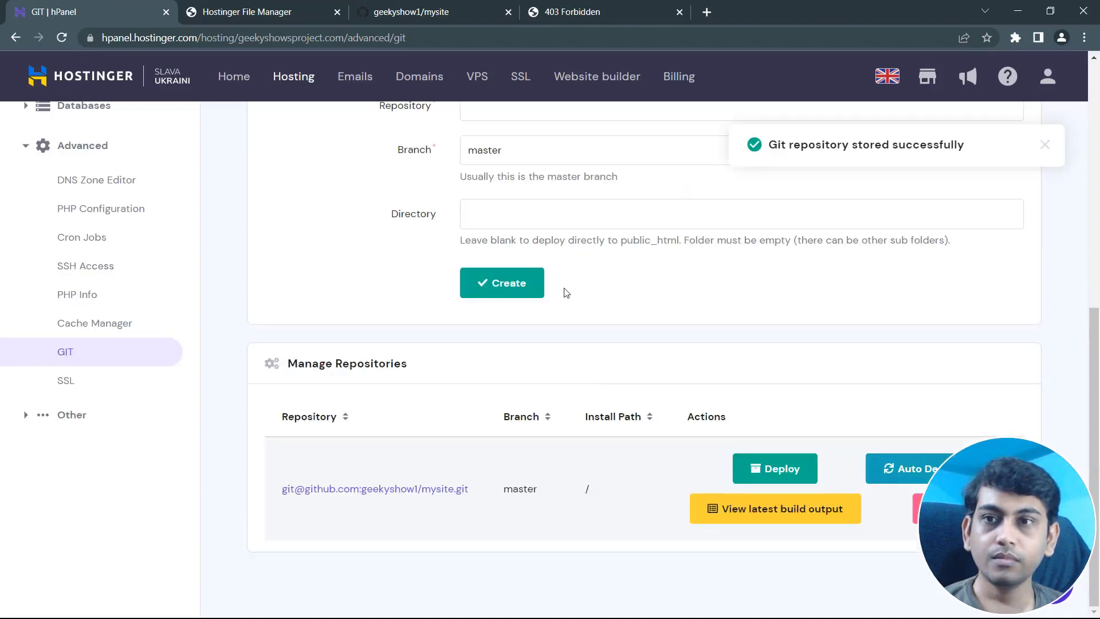
Step: Reload the public_html folder in the Hostinger file manager and compare its files with the mysite repository on GitHub
left_click(292, 7)
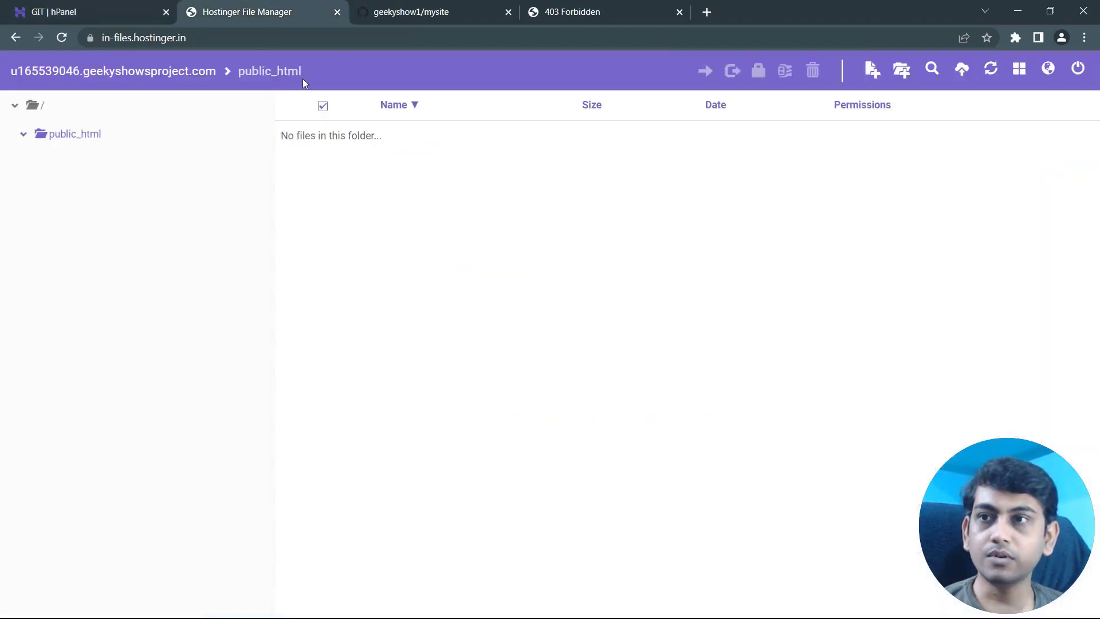
left_click(74, 134)
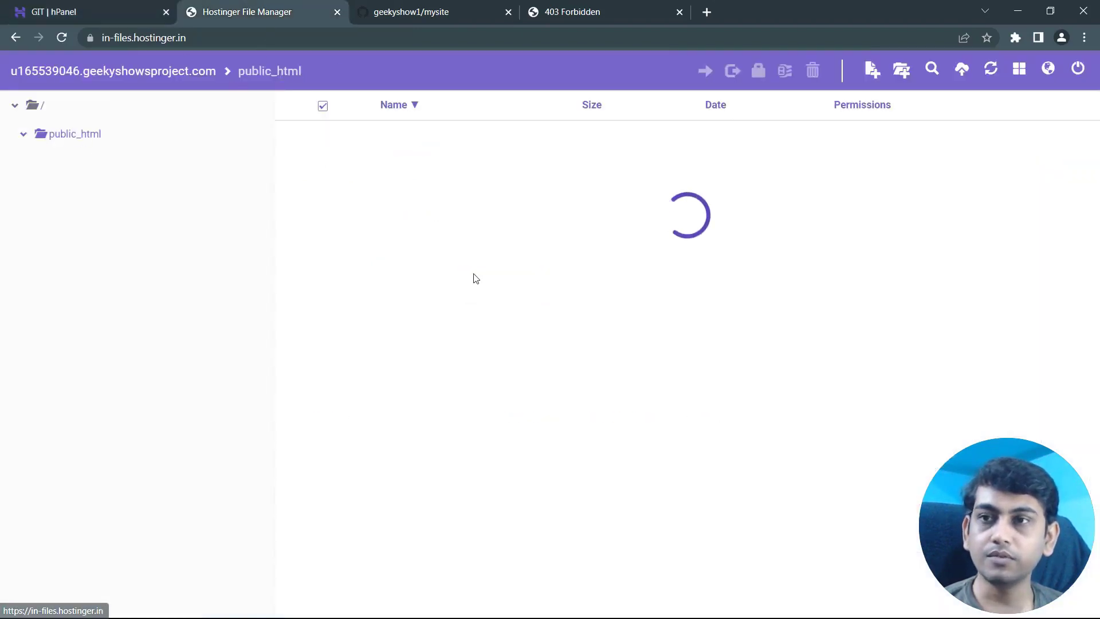
left_click(434, 8)
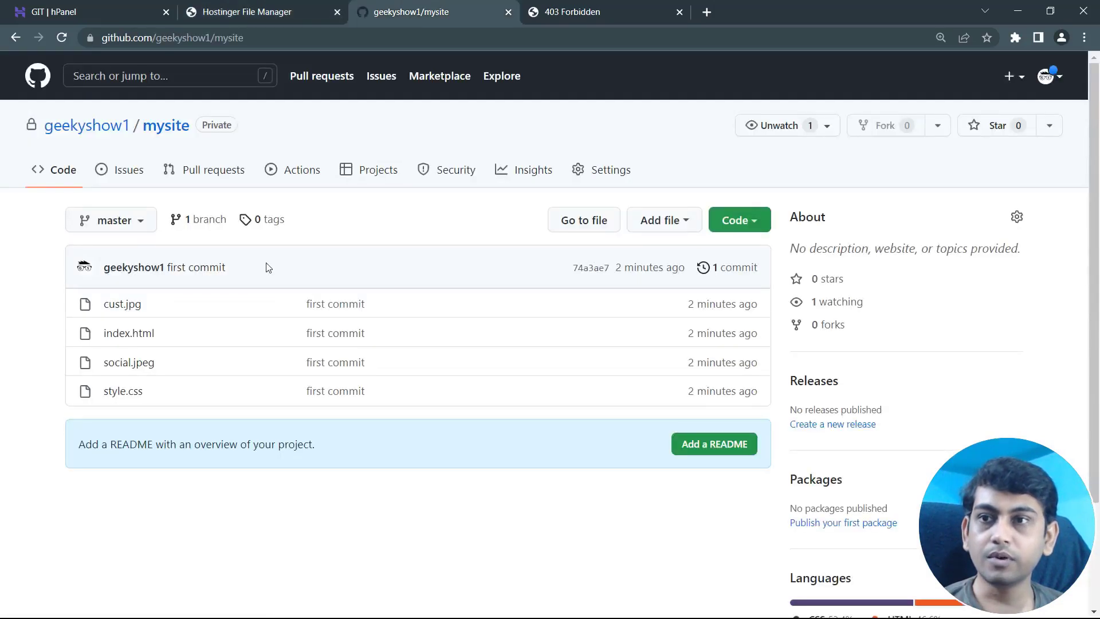
left_click(255, 8)
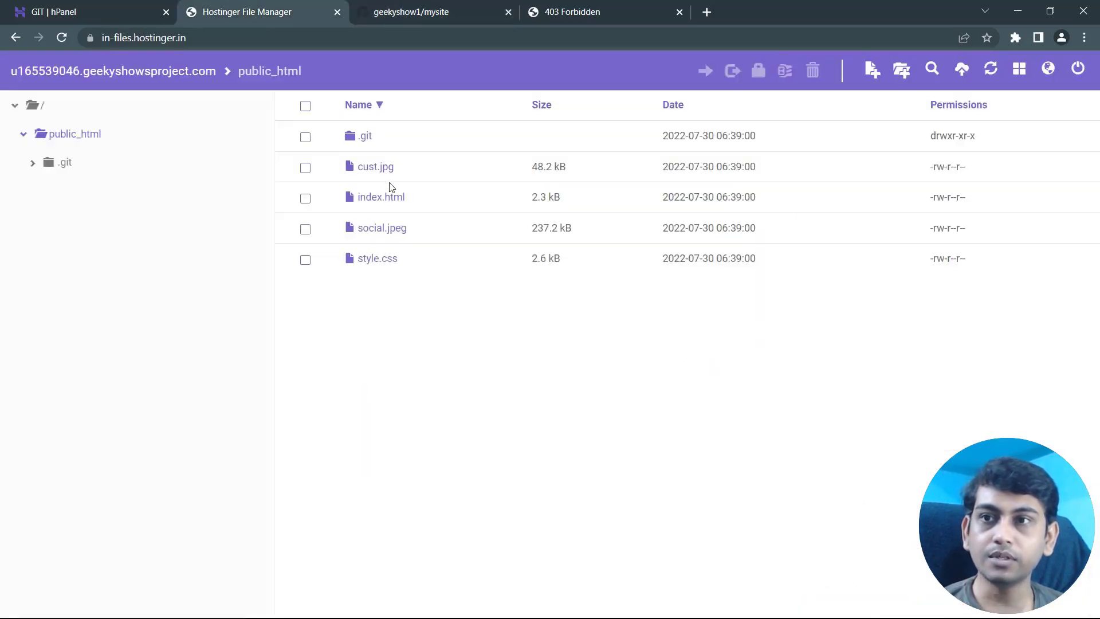
Step: Reload geekyshowsproject.com and look over the deployed page, including the Web Development text under Services
left_click(570, 7)
left_click(549, 39)
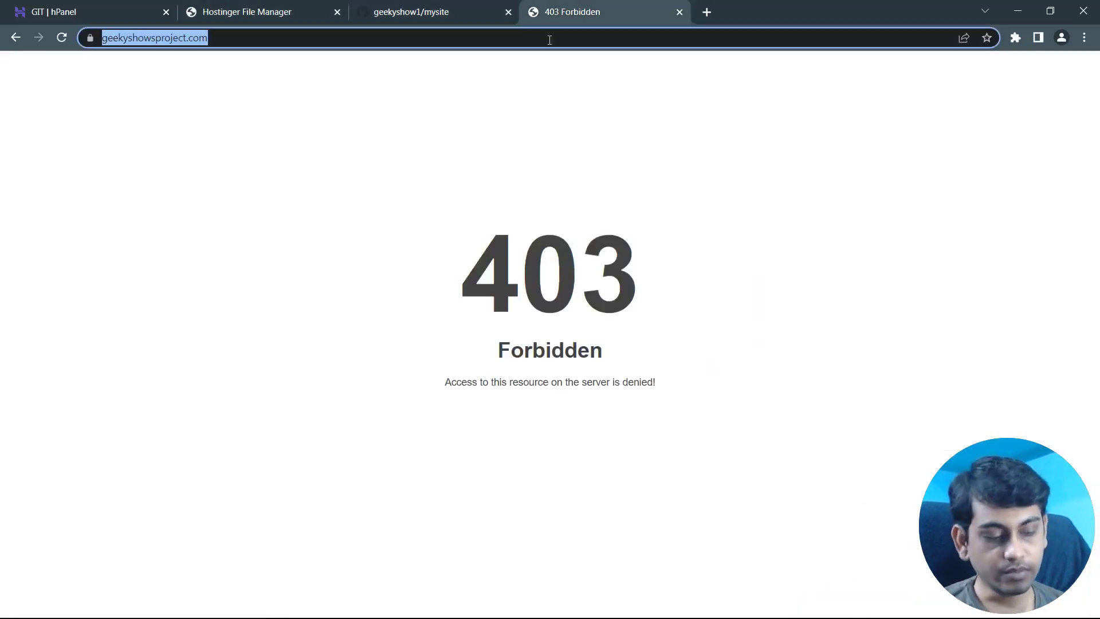
key("Return")
scroll(502, 417, "down", 4)
scroll(514, 415, "up", 4)
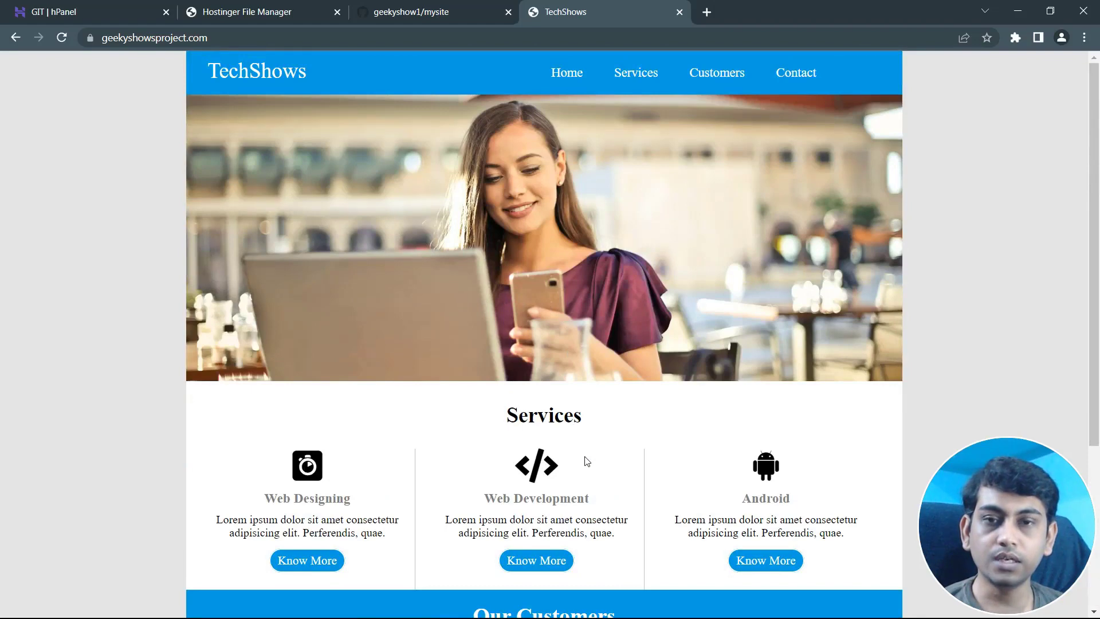
left_click_drag(564, 523, 610, 541)
left_click(615, 543)
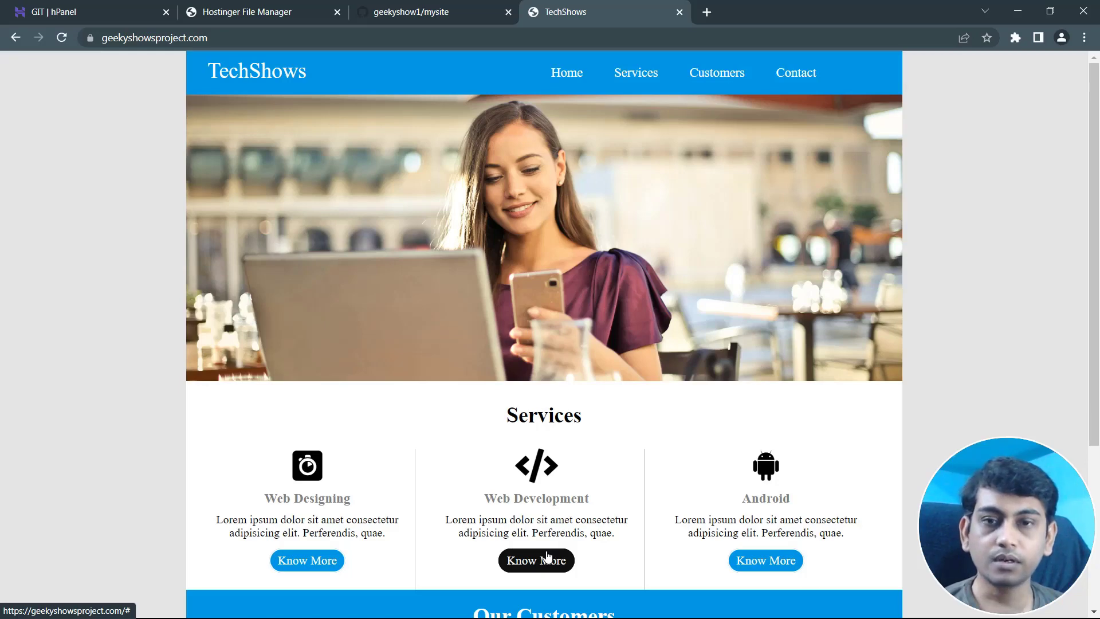
Step: Recheck the deployed files, then return to the Hostinger GIT page and open the latest build output of the mysite repository
left_click(304, 10)
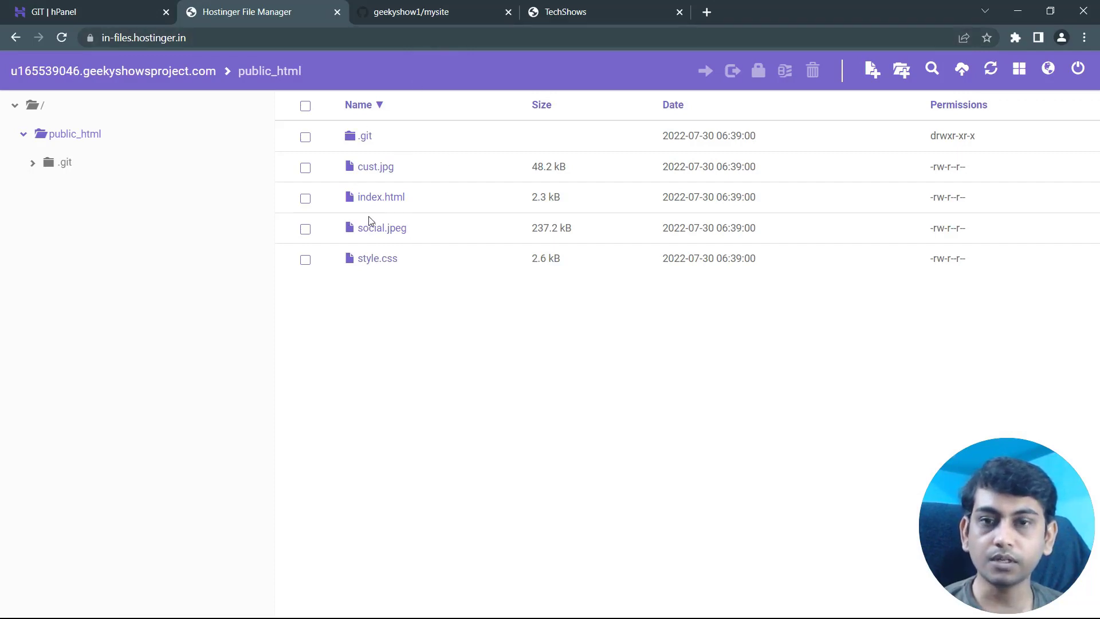
left_click(108, 10)
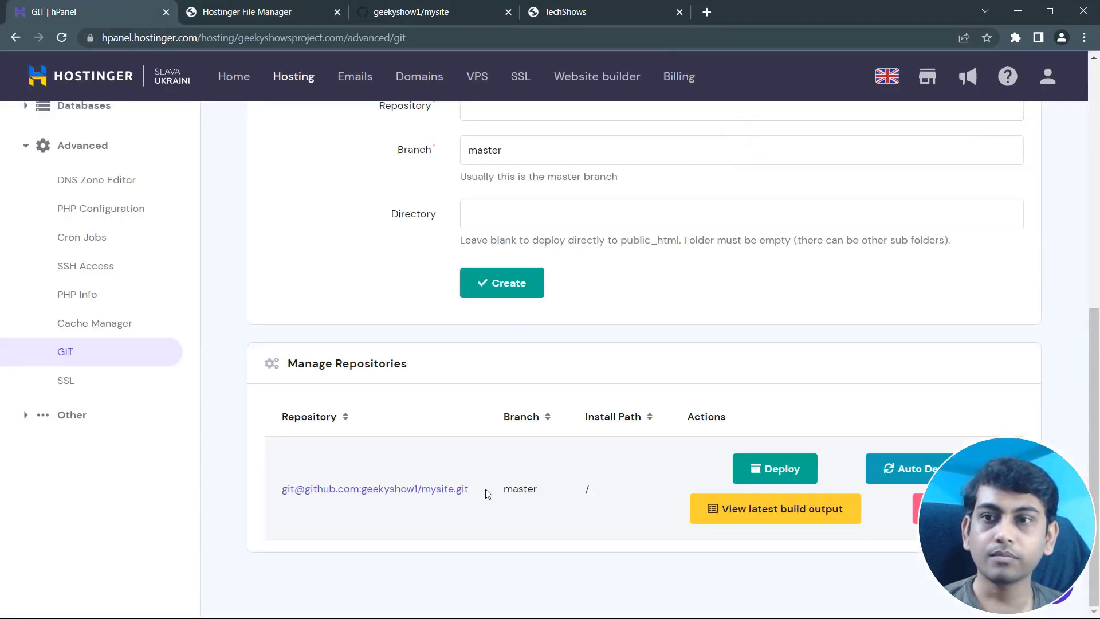
left_click_drag(998, 547, 998, 364)
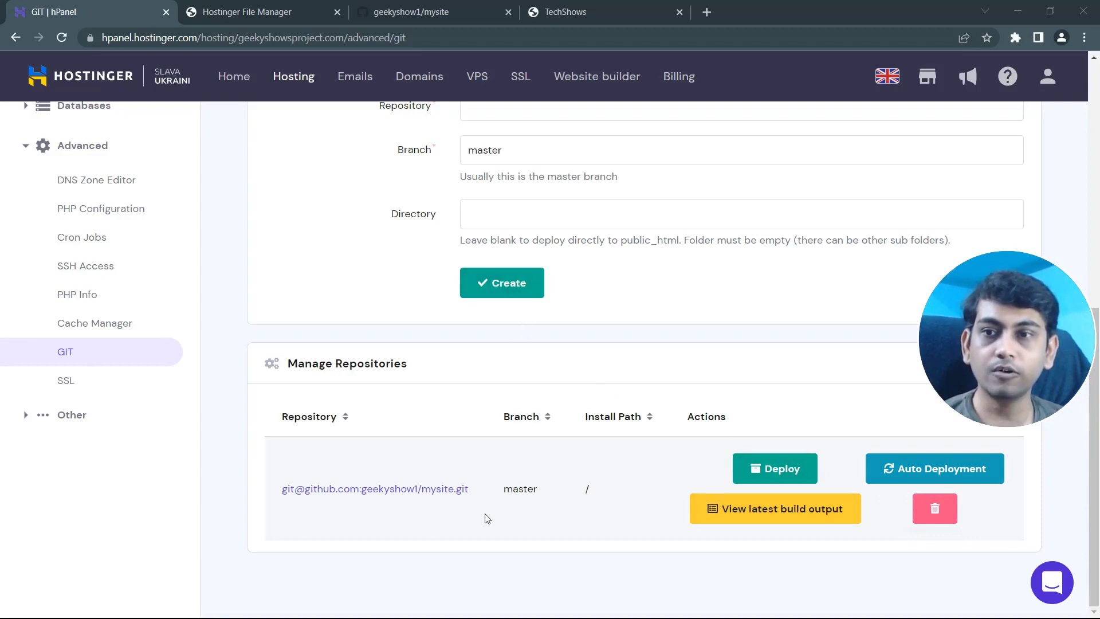
left_click(788, 509)
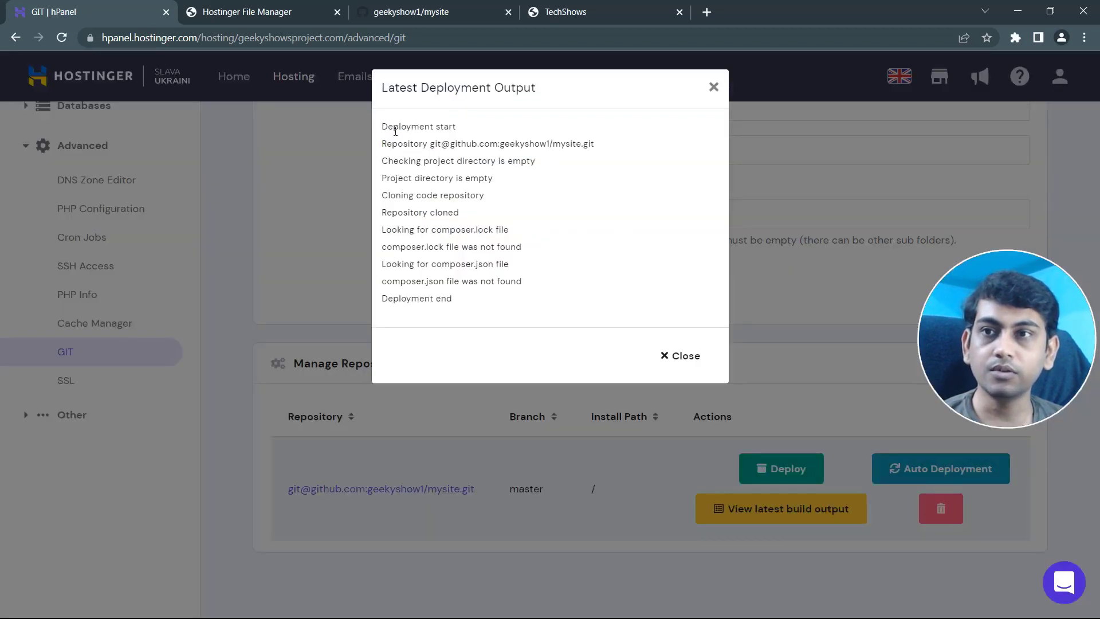
mouse_move(396, 131)
left_mouse_down()
mouse_move(424, 179)
mouse_move(412, 263)
mouse_move(467, 299)
mouse_move(404, 133)
left_mouse_up()
left_click(467, 298)
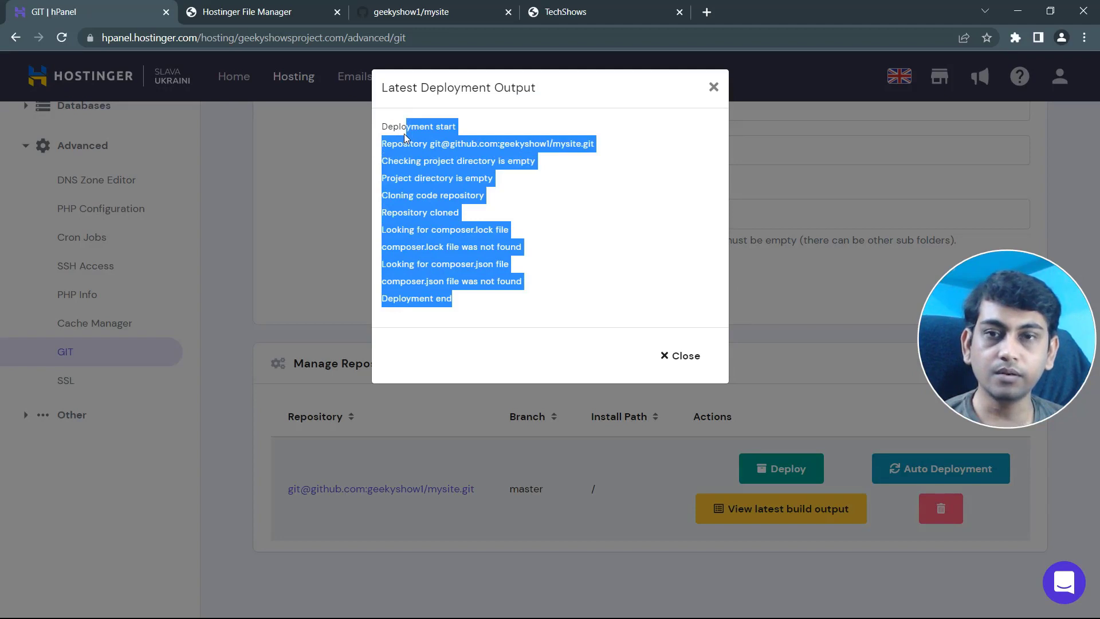
left_click(432, 158)
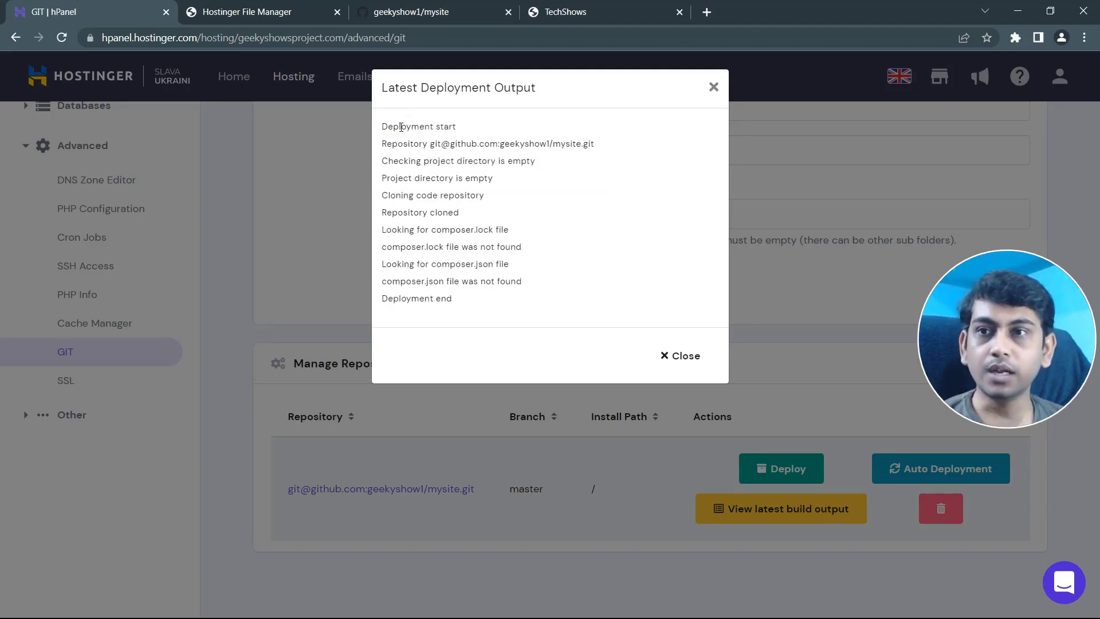
Step: Read the deployment output line by line, from Deployment start to Deployment end, and close it
left_click_drag(401, 127, 560, 144)
left_click_drag(463, 161, 511, 165)
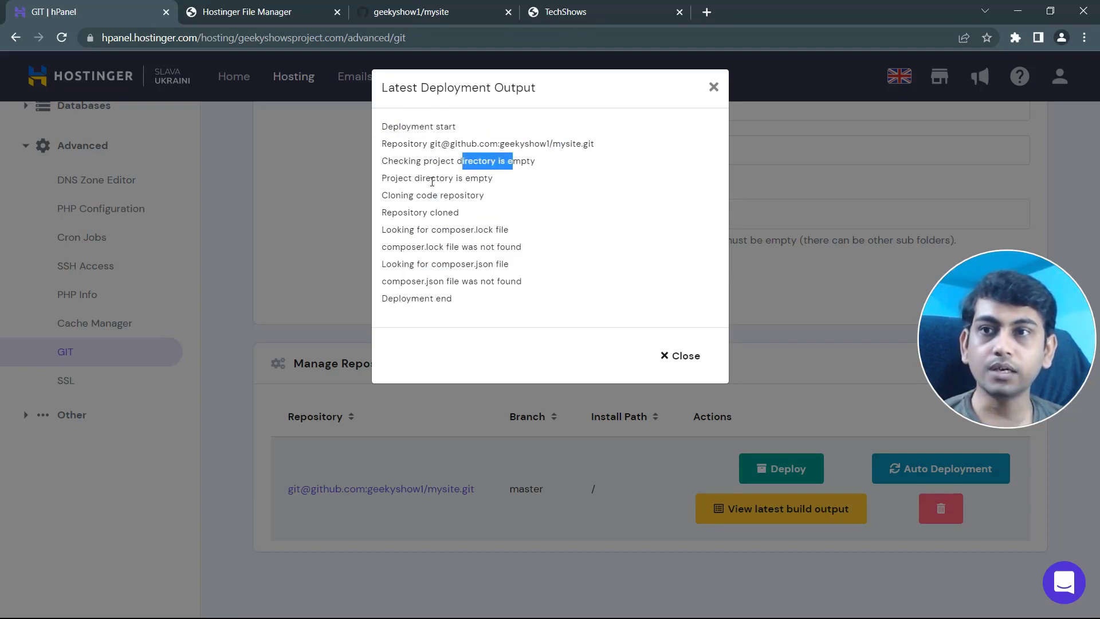
left_click_drag(432, 179, 484, 196)
left_click(449, 225)
left_click_drag(441, 264, 472, 282)
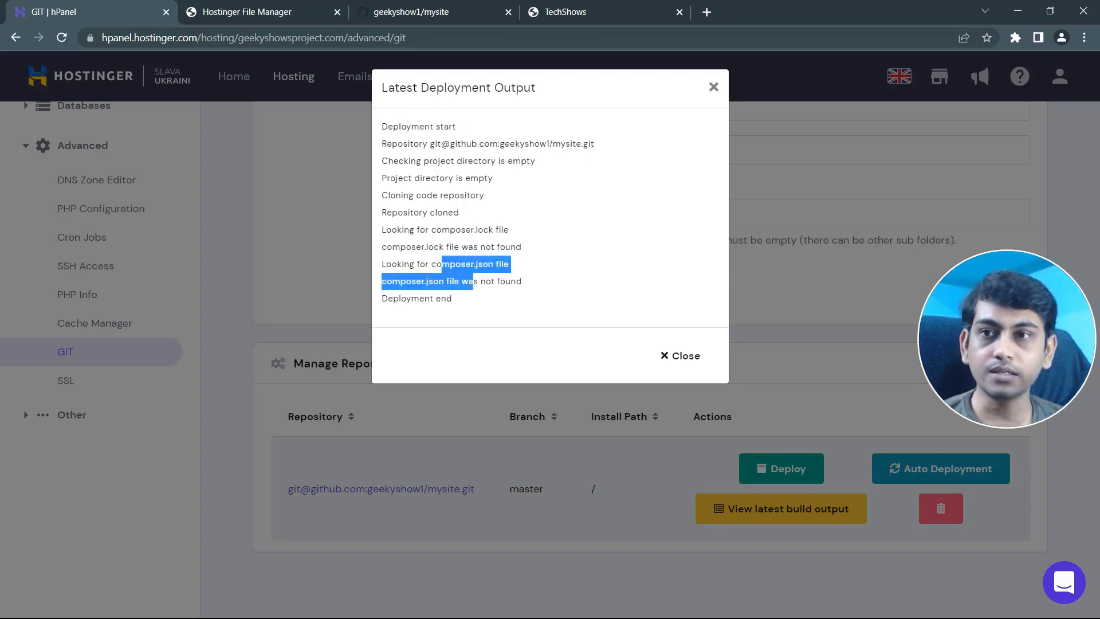
left_click(465, 307)
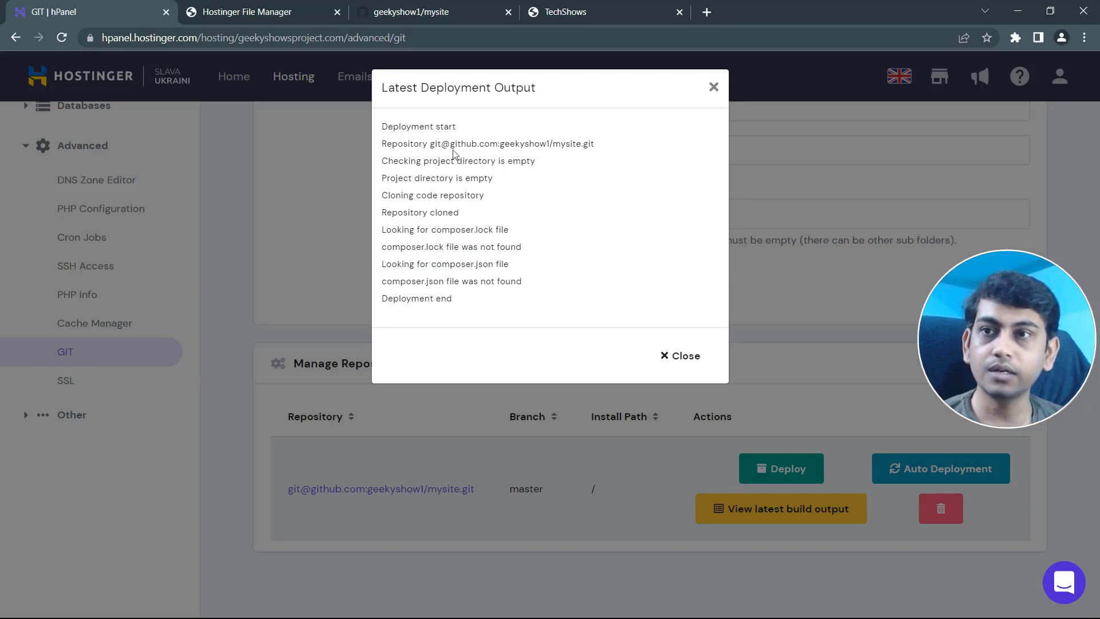
left_click_drag(424, 131, 473, 299)
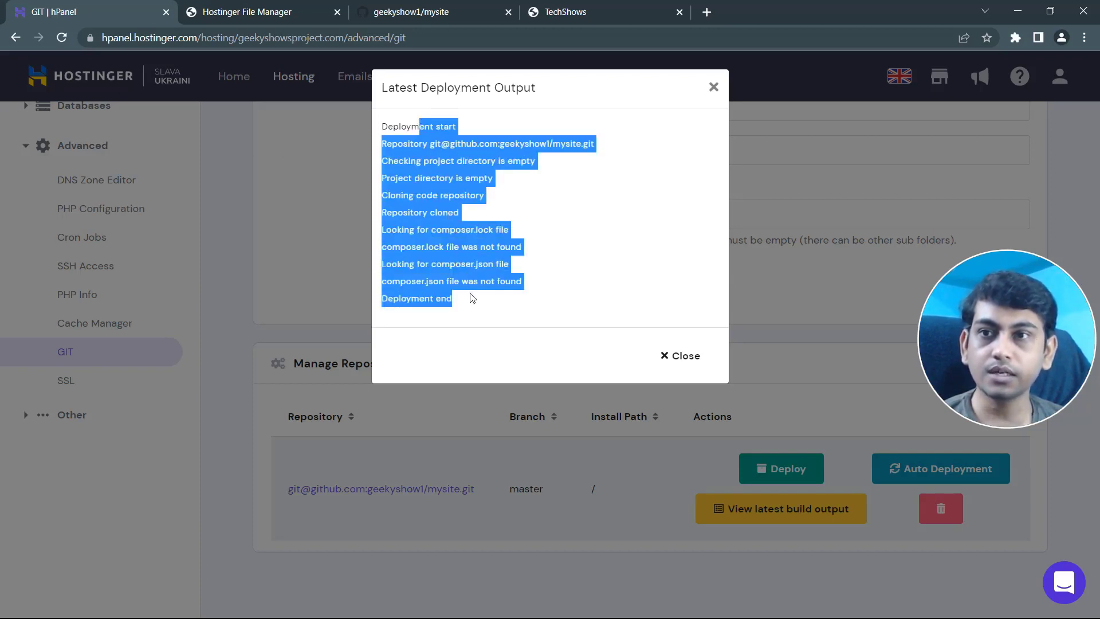
left_click(488, 301)
left_click(686, 358)
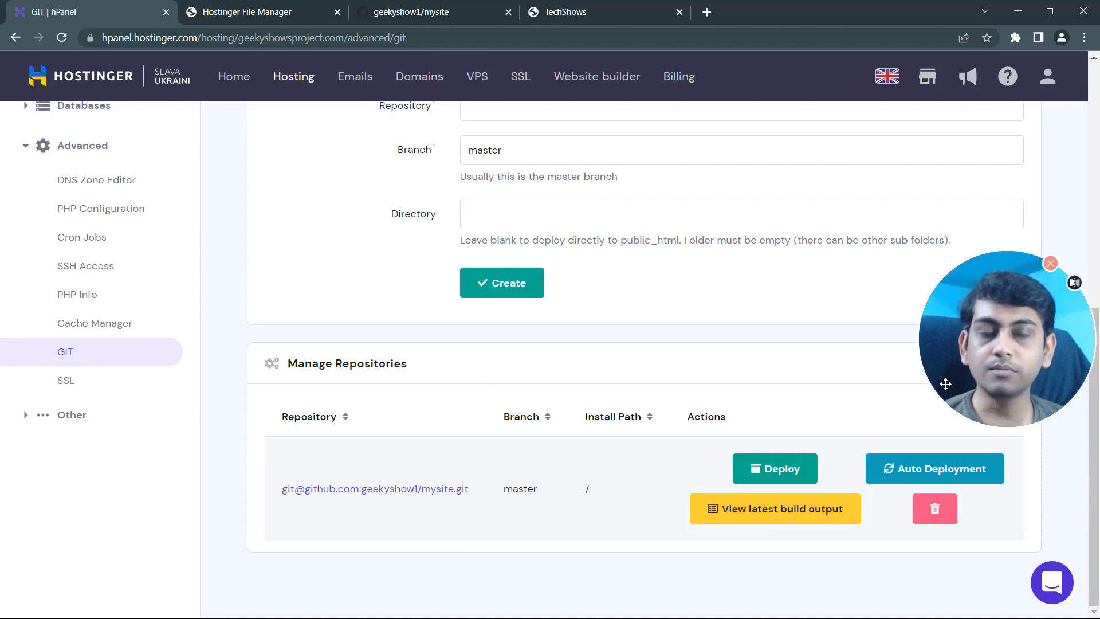
Step: Switch to Visual Studio Code, replace the Web Development paragraph in index.html with "This is Web Development" and save the file
key("alt+Tab")
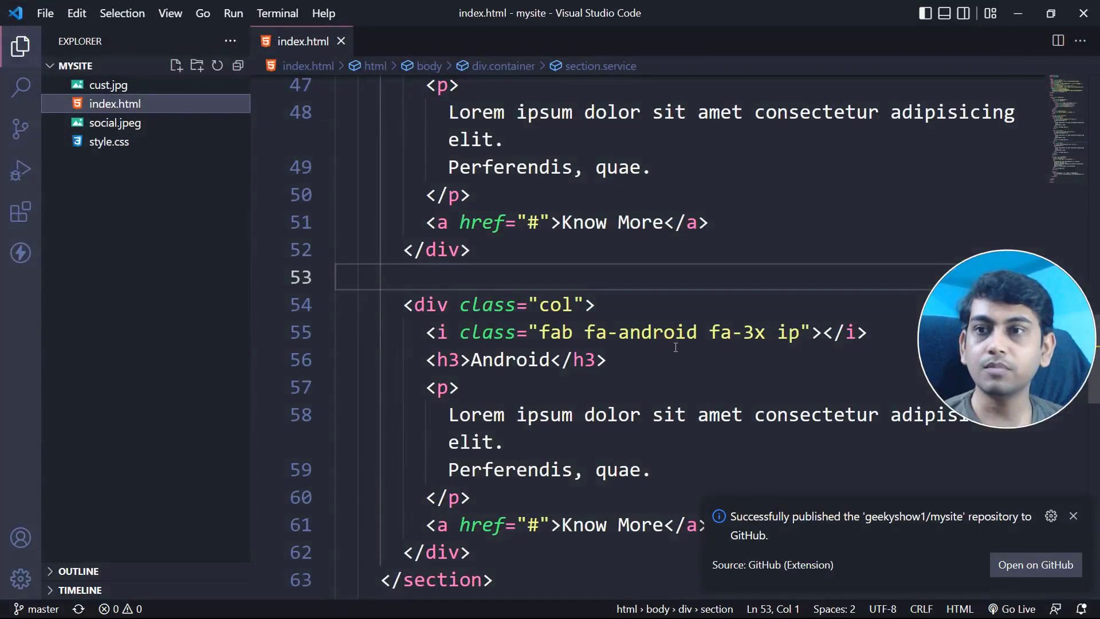
scroll(675, 383, "down", 3)
scroll(559, 331, "up", 1)
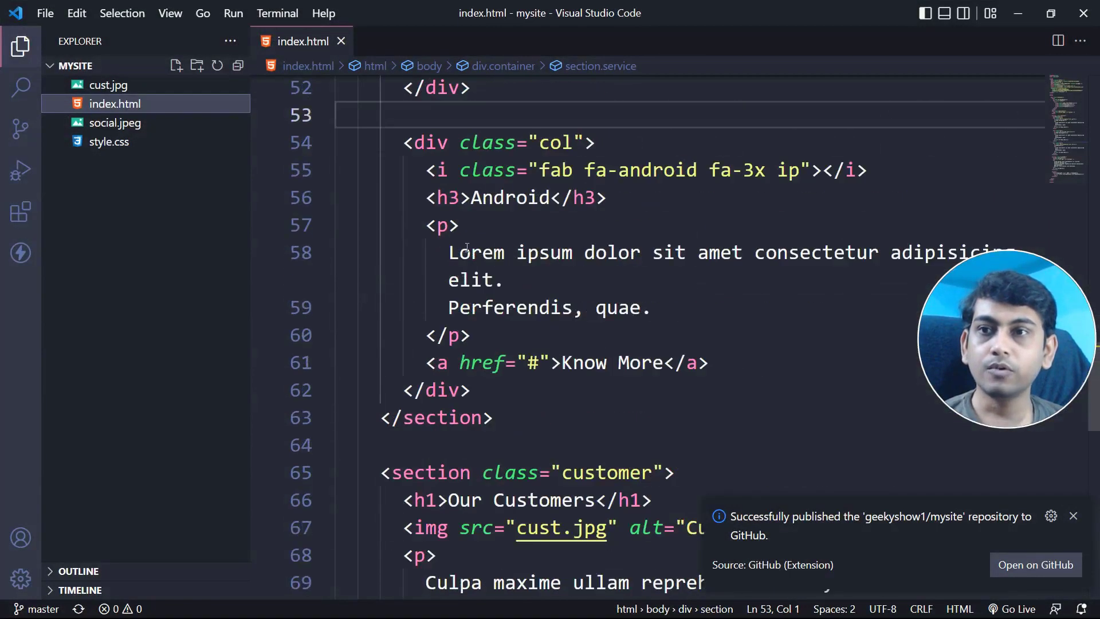
scroll(467, 247, "down", 4)
scroll(468, 241, "down", 2)
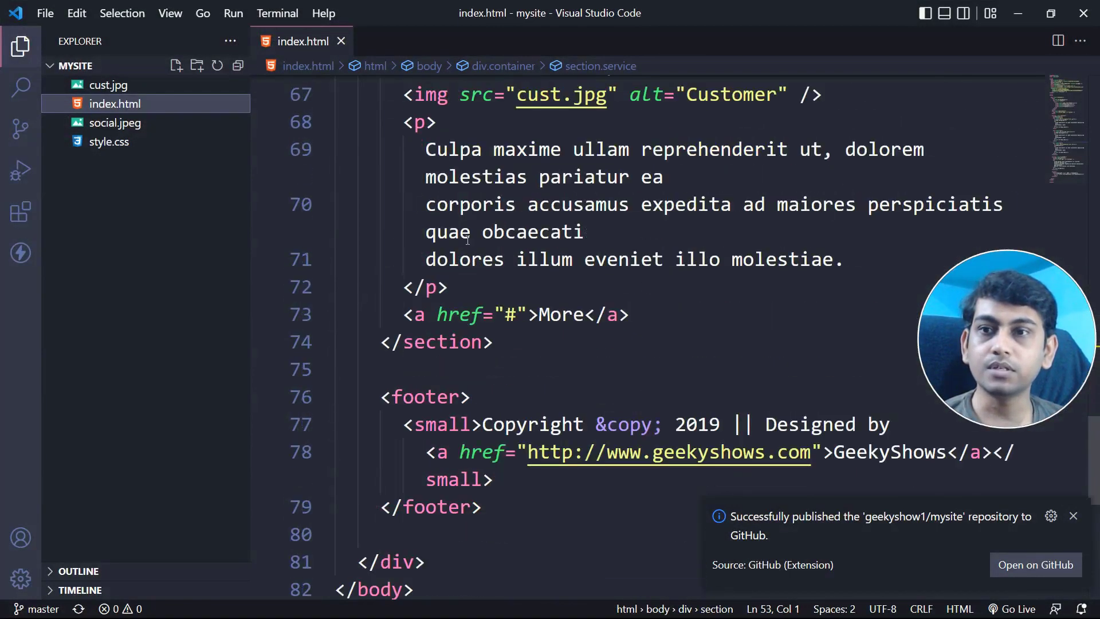
scroll(468, 241, "up", 9)
scroll(468, 241, "up", 1)
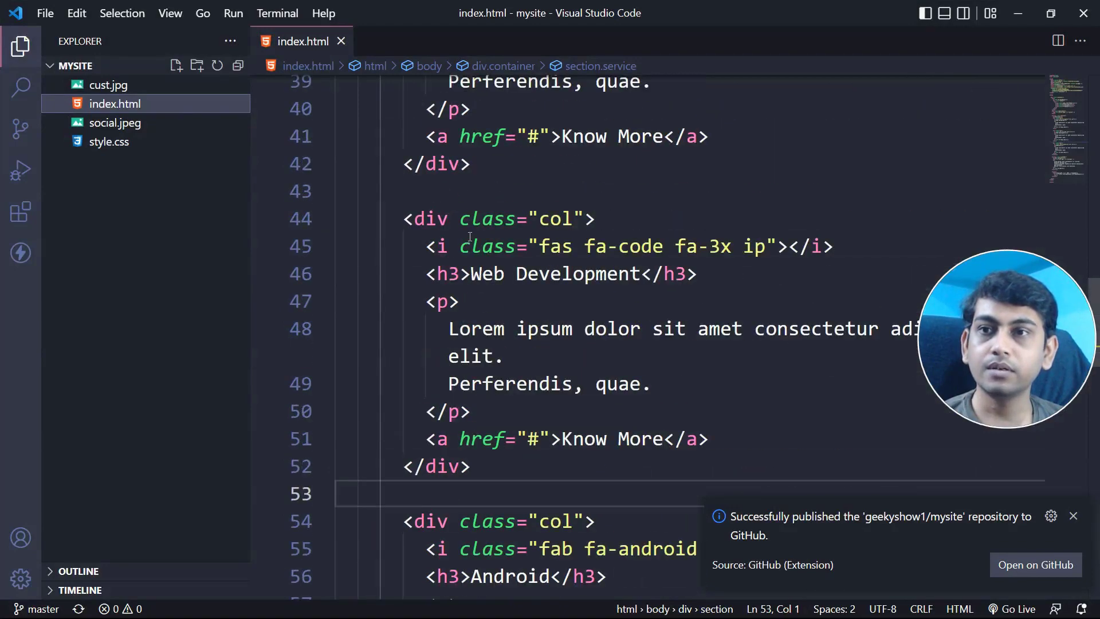
left_click_drag(453, 326, 701, 376)
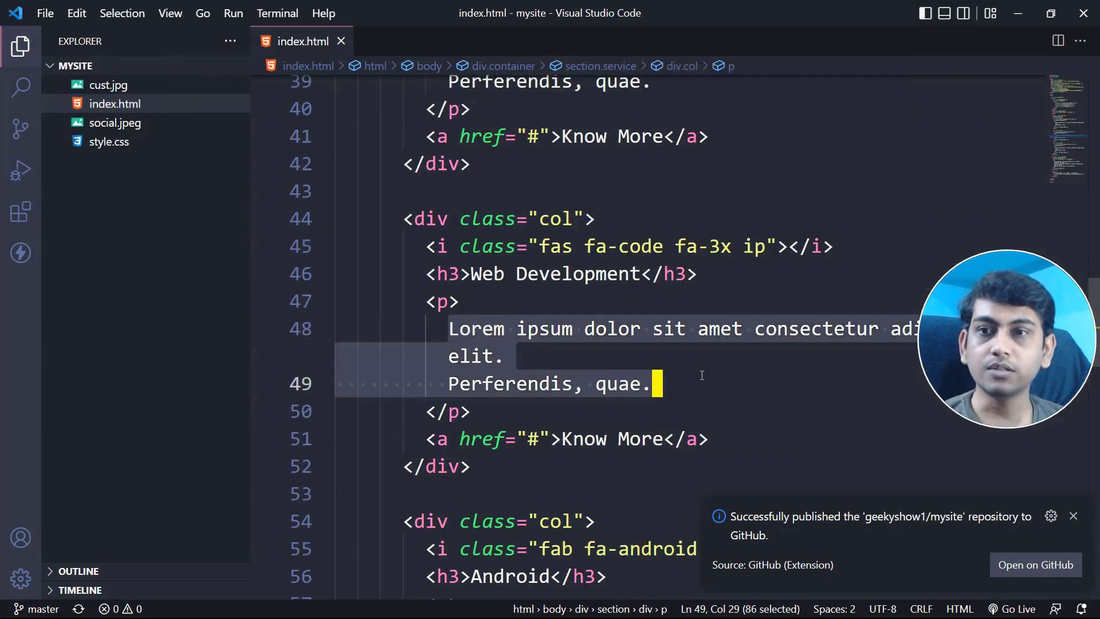
key("BackSpace")
type("Thi")
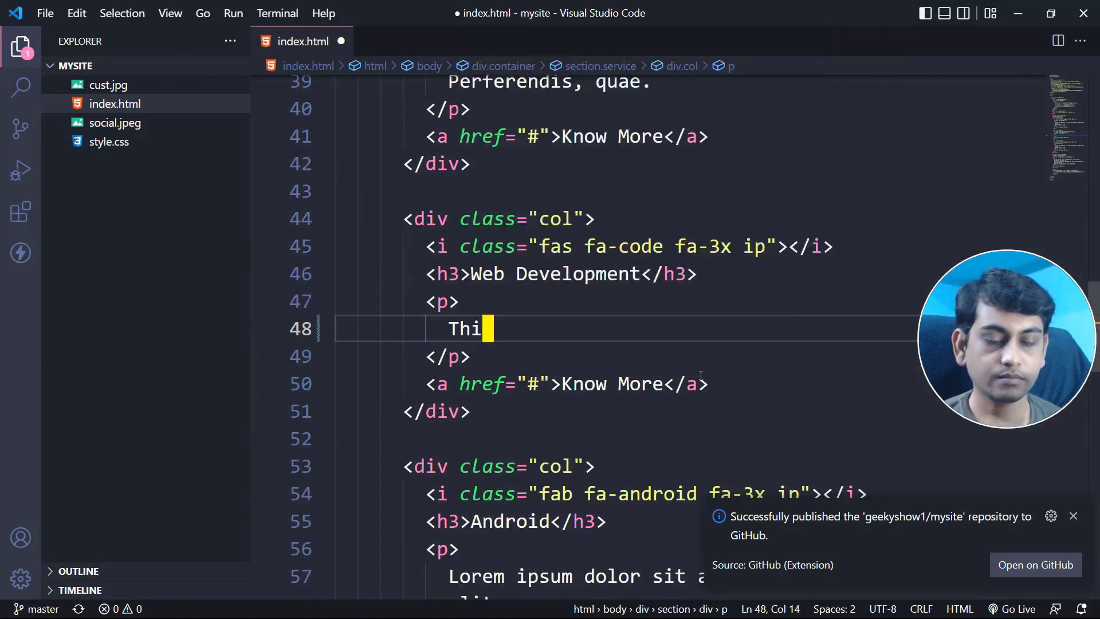
type("s is Web De")
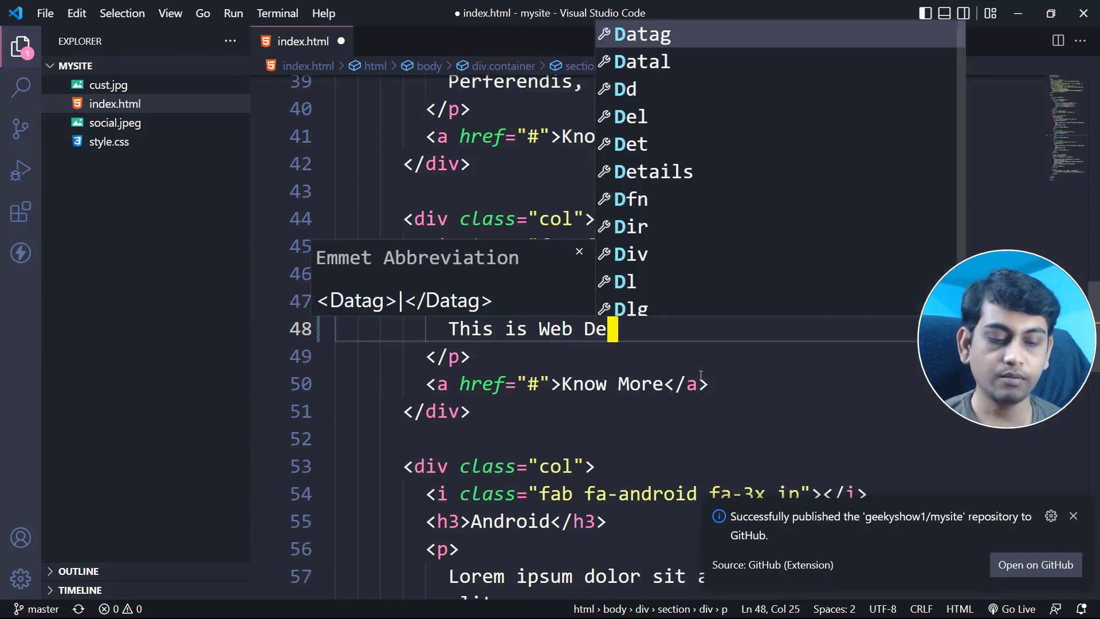
type("velopment")
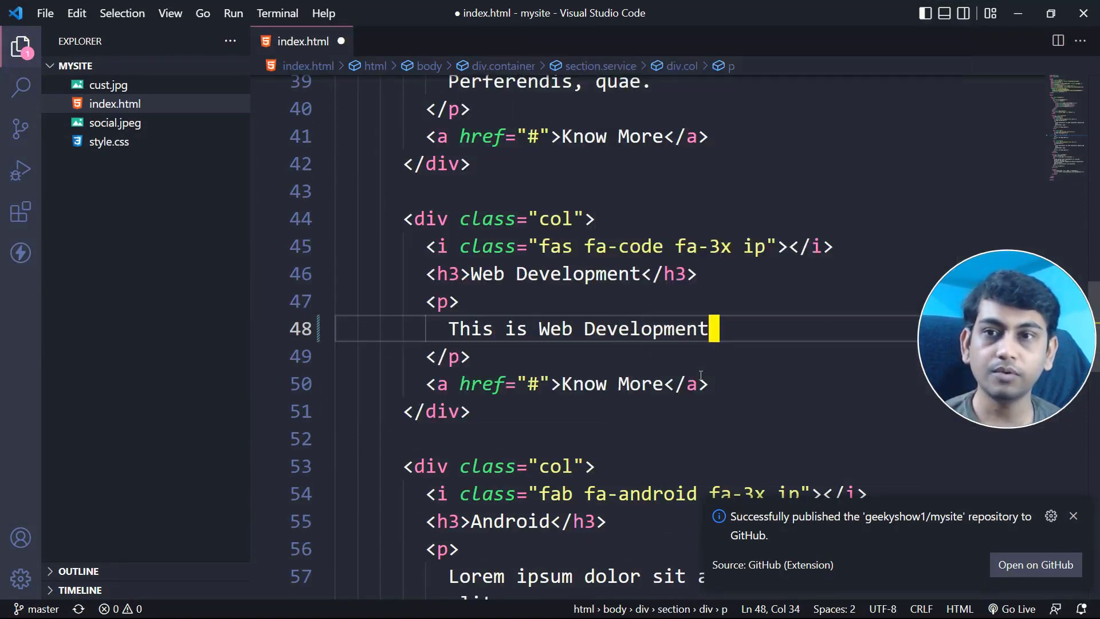
key("ctrl+s")
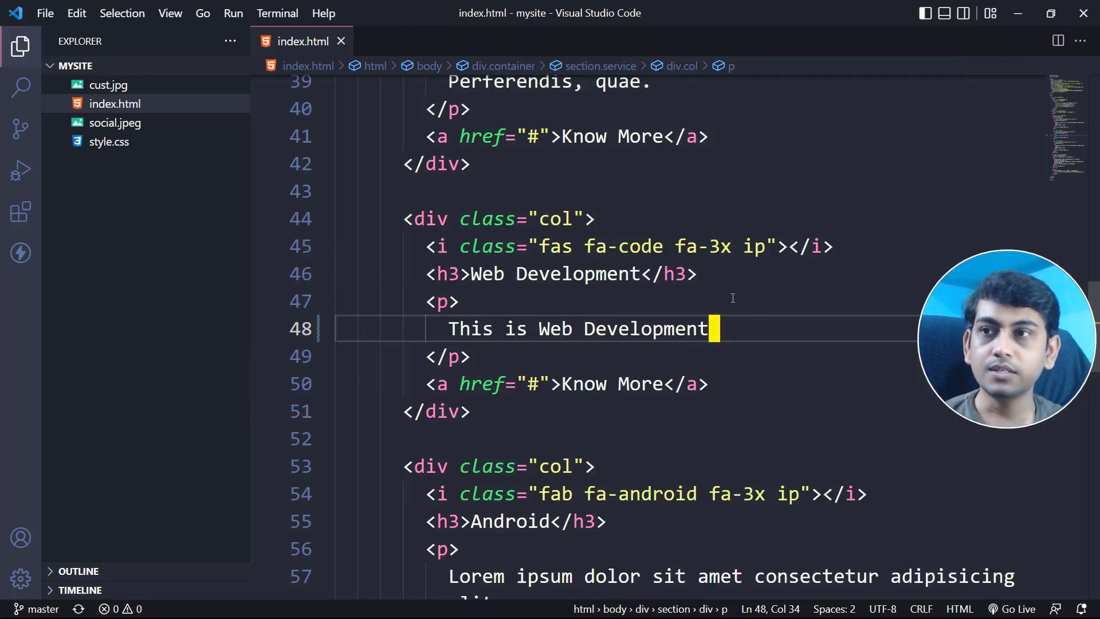
Step: Commit the index.html change with the message "secondcommit"
left_click(19, 135)
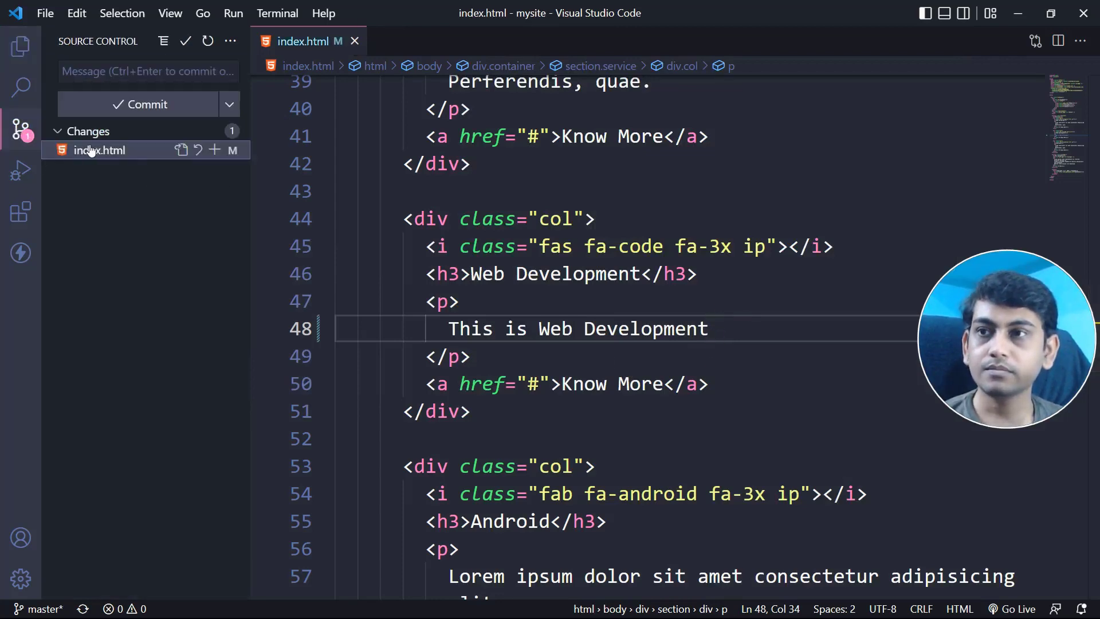
left_click(149, 69)
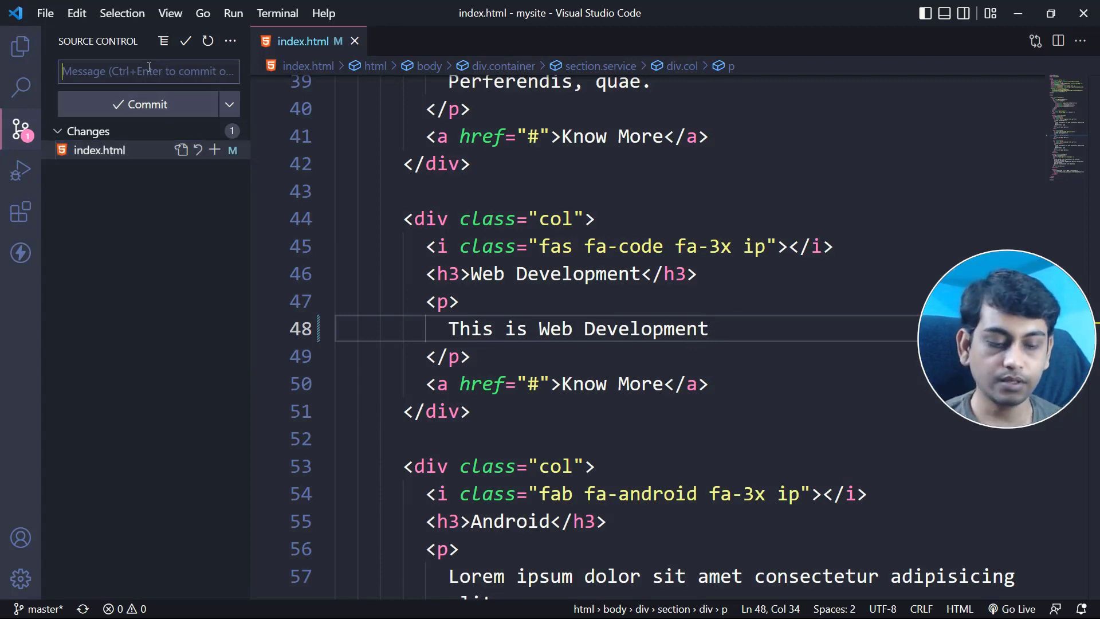
type("secondcommit")
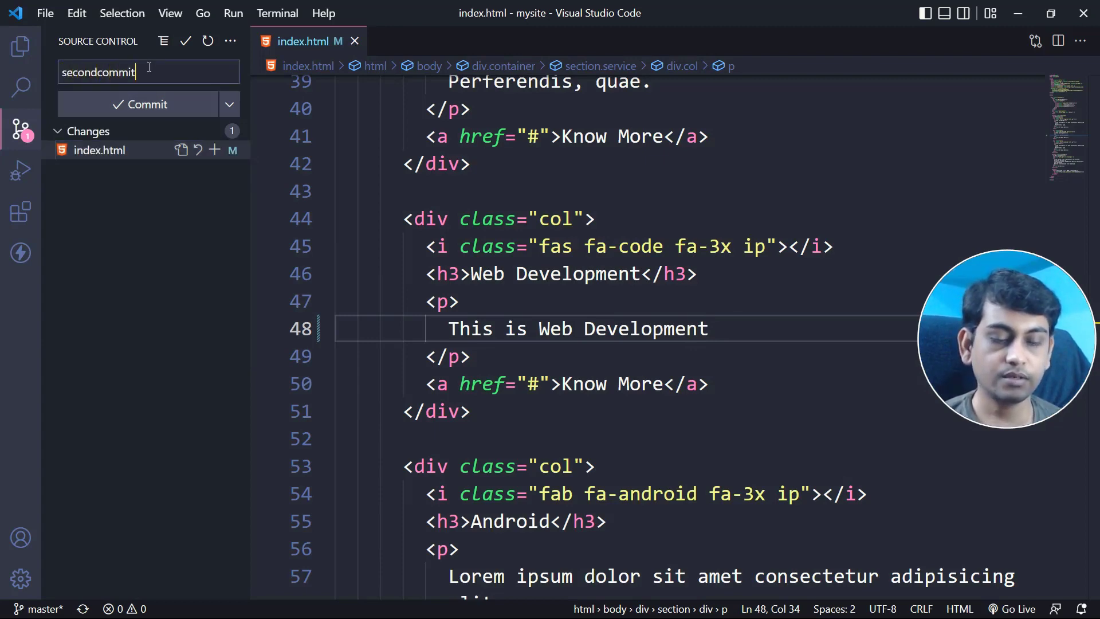
left_click(130, 102)
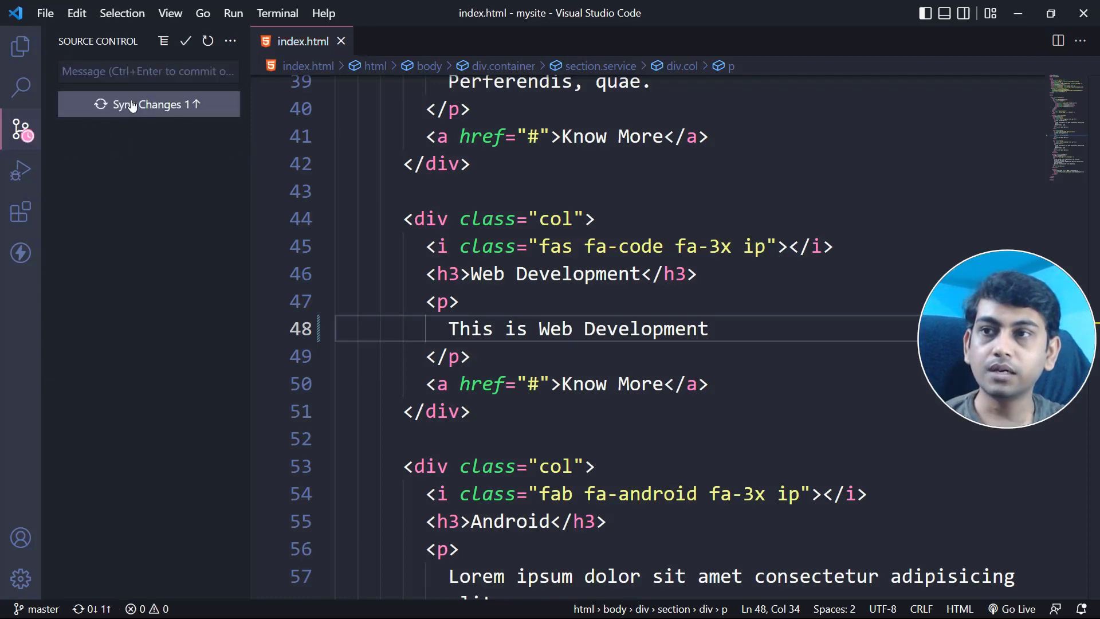
Step: Push the committed index.html change to the remote GitHub repository and return to the project's file list
left_click(230, 41)
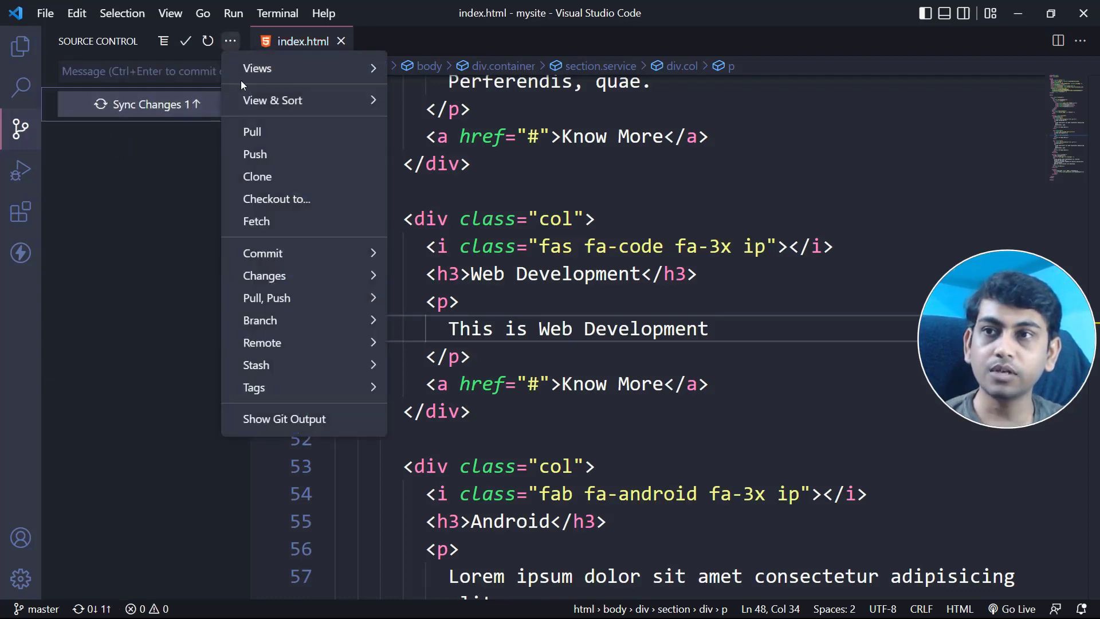
left_click(269, 163)
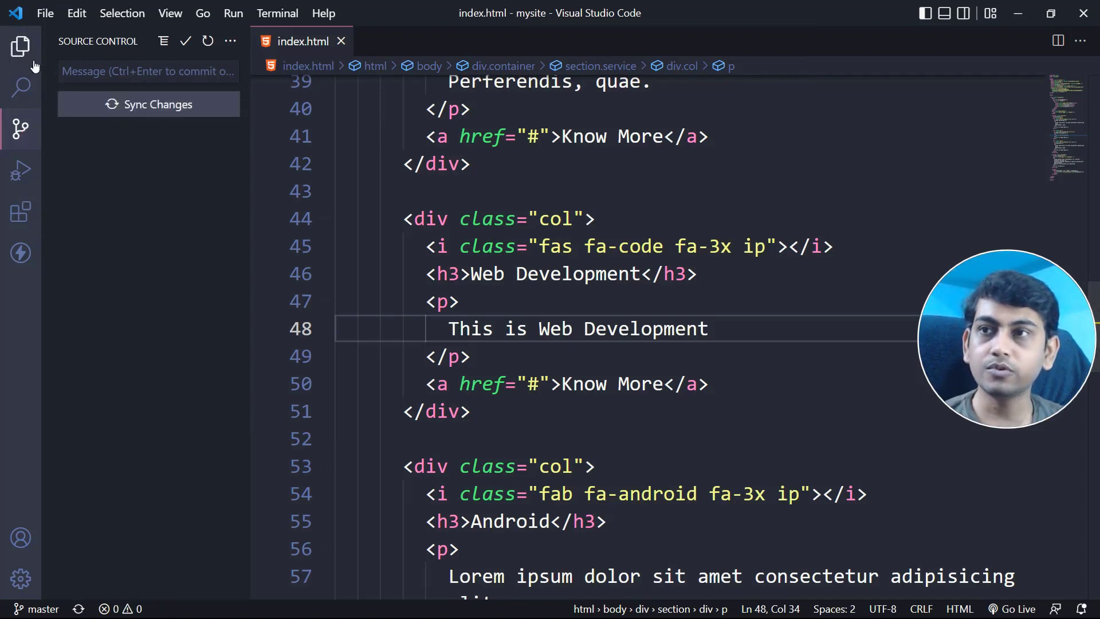
left_click(21, 46)
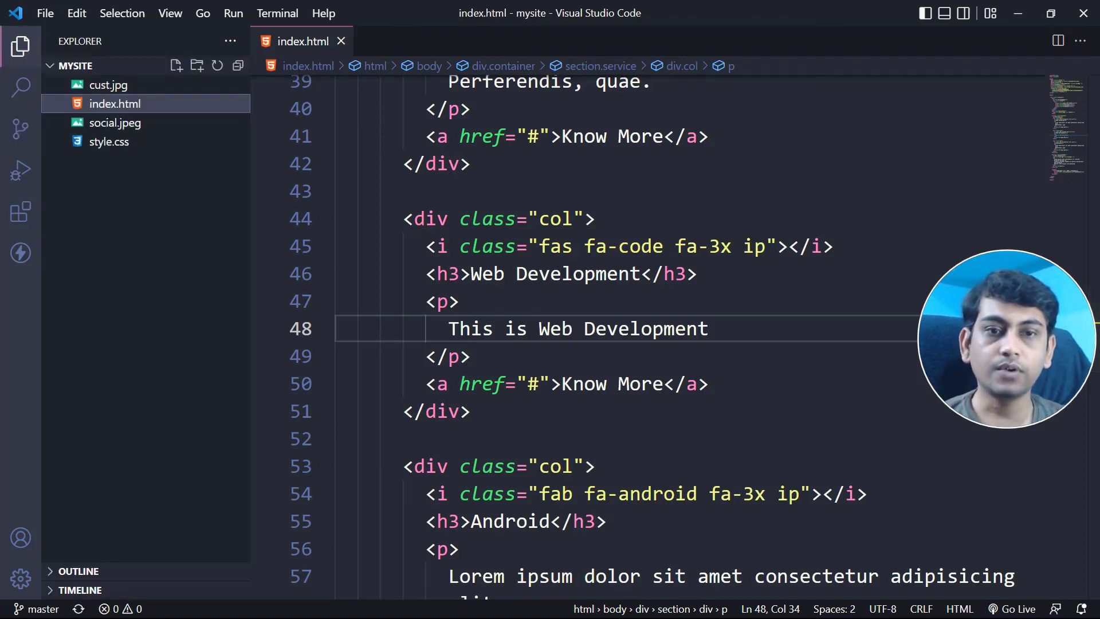
Step: Switch to the browser and check the Web Development paragraph in index.html of the GitHub mysite repository
key("alt+Tab")
left_click(432, 11)
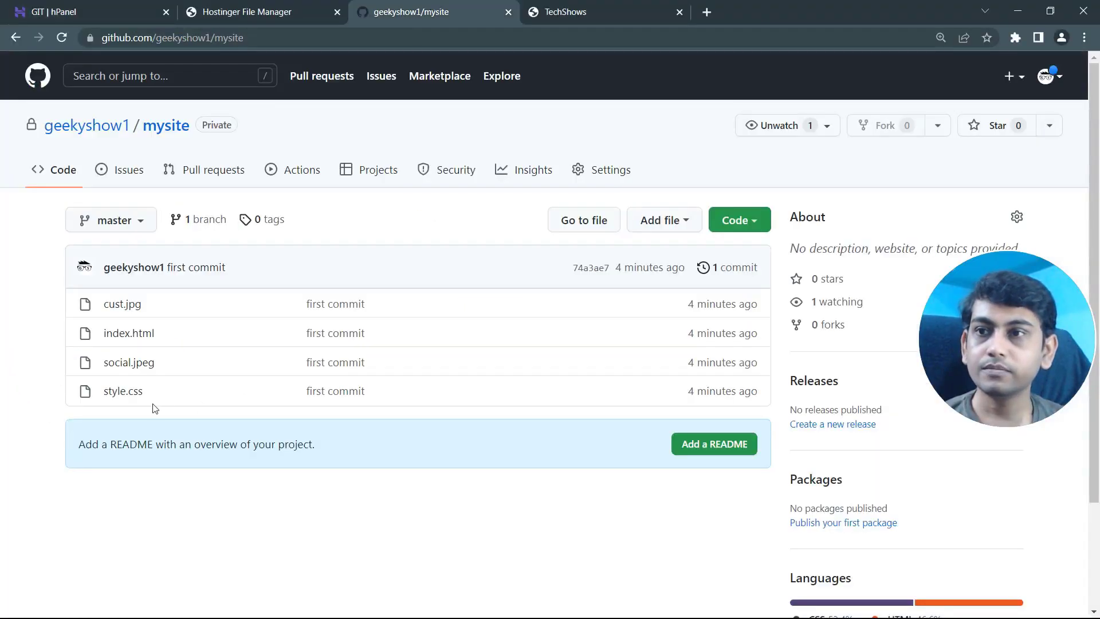
left_click(128, 336)
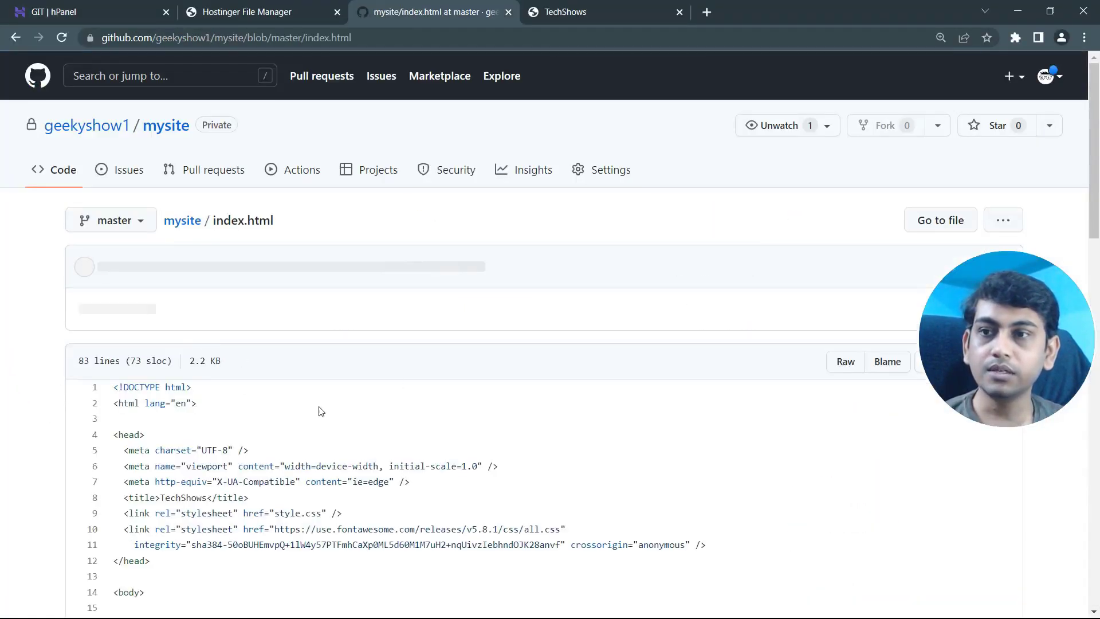
scroll(321, 411, "down", 10)
scroll(240, 296, "down", 4)
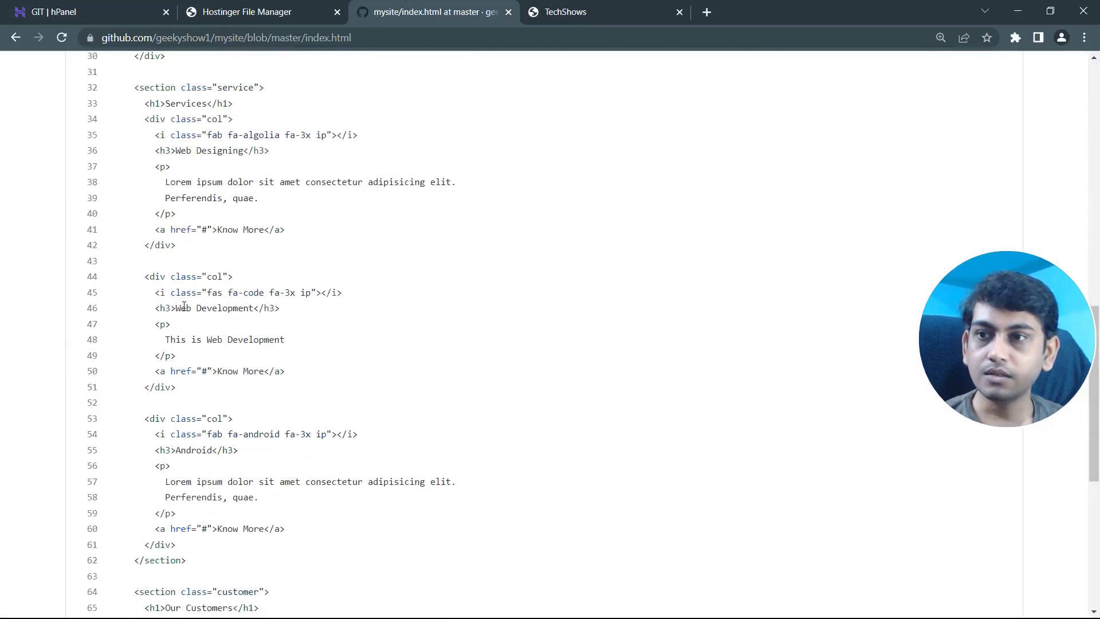
left_click_drag(183, 306, 302, 351)
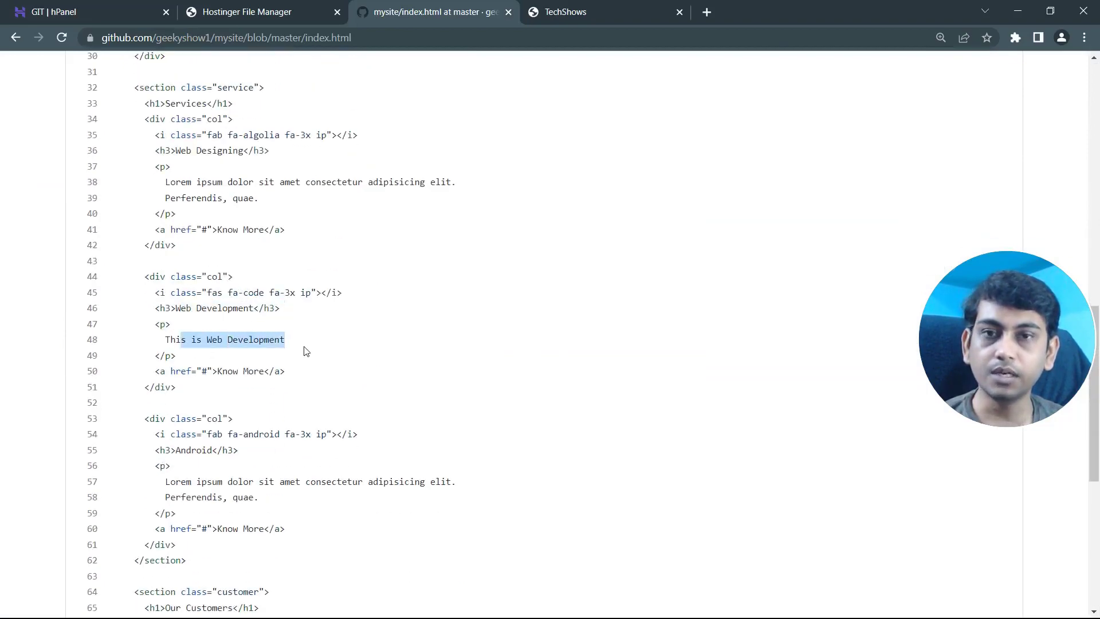
left_click(305, 350)
Step: Reload geekyshowsproject.com and check the Web Development paragraph on the live site before redeploying
left_click(618, 7)
left_click(593, 37)
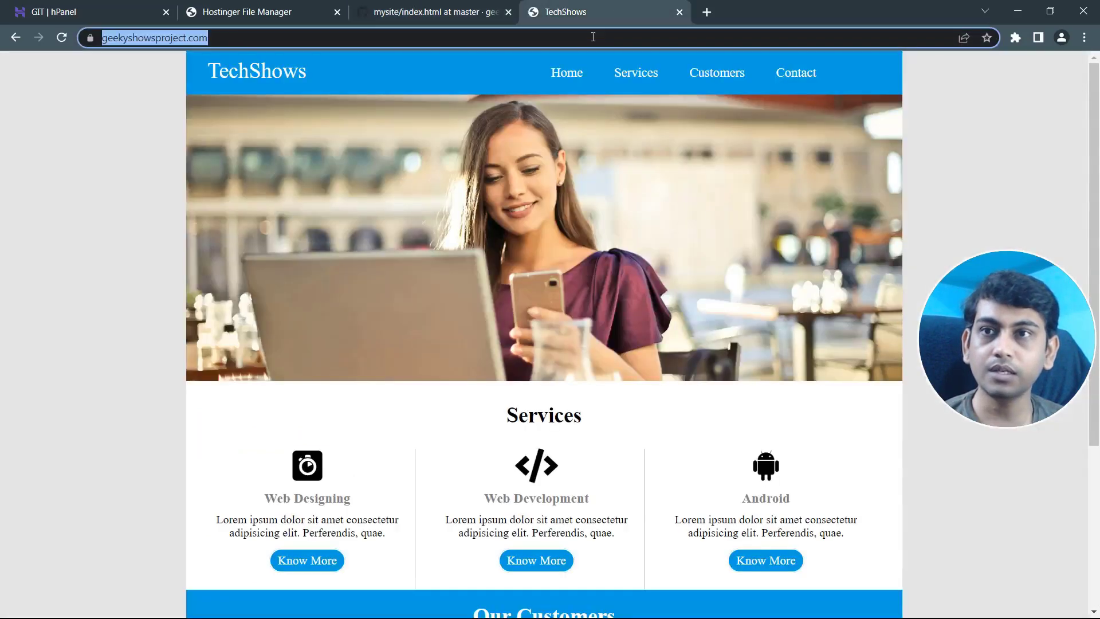
key("Return")
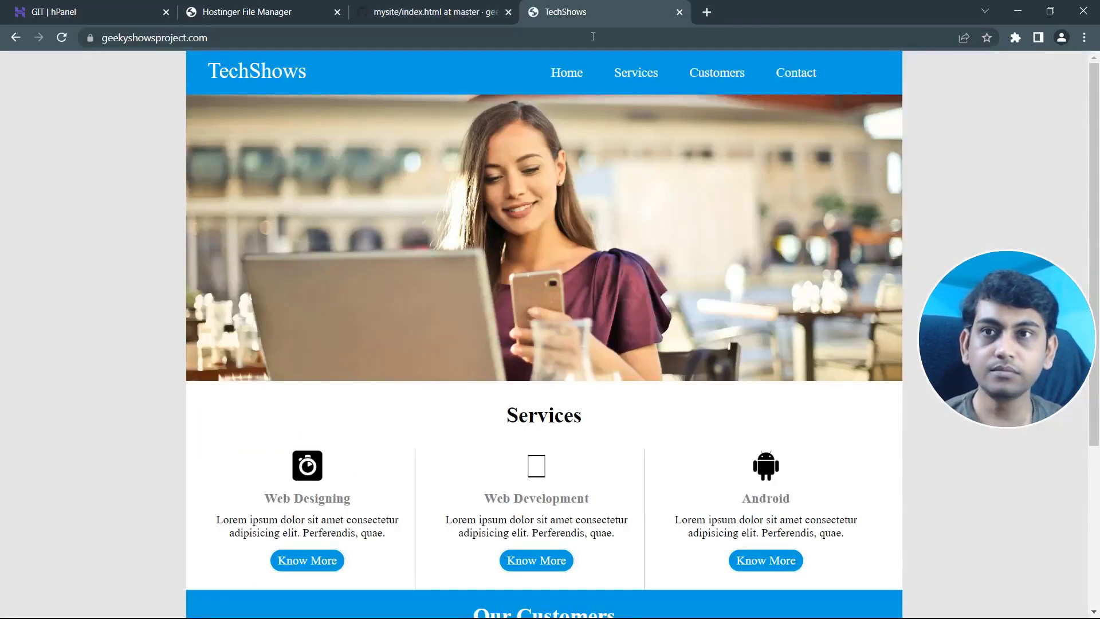
left_click_drag(513, 514, 614, 533)
left_click(609, 521)
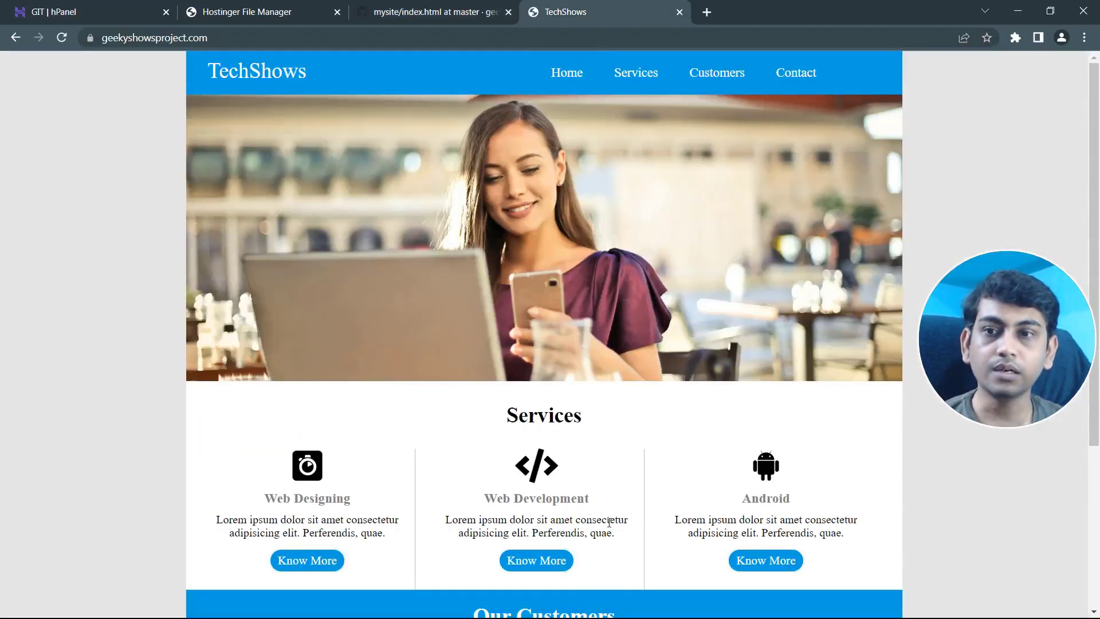
Step: Redeploy the mysite repository from the Hostinger GIT page, confirm the deployment and close the deployment output
left_click(447, 10)
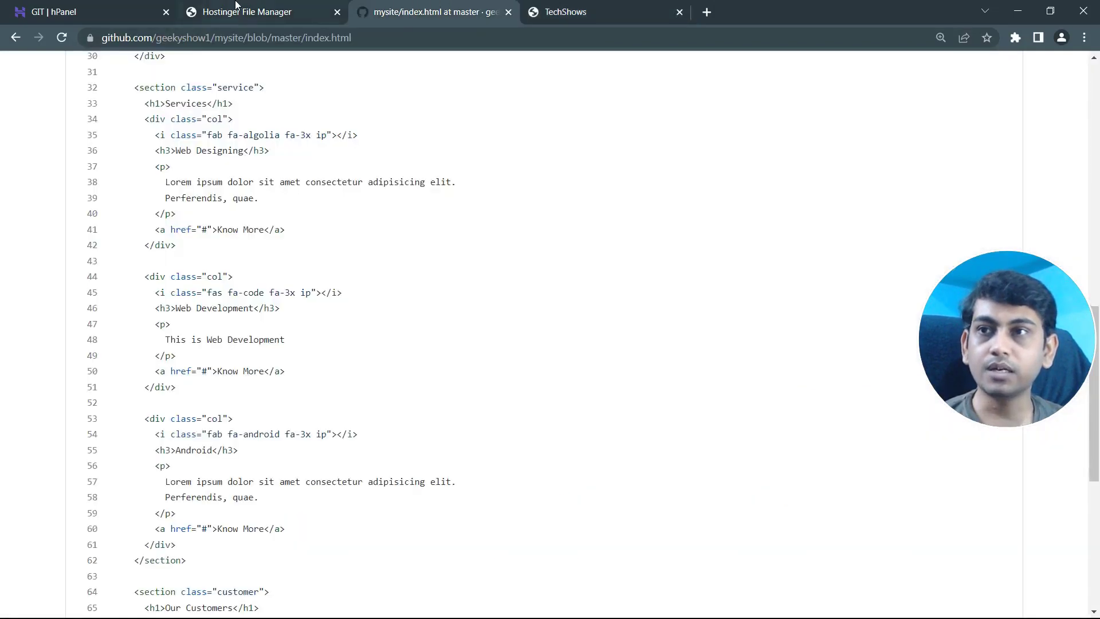
left_click(235, 10)
left_click(94, 6)
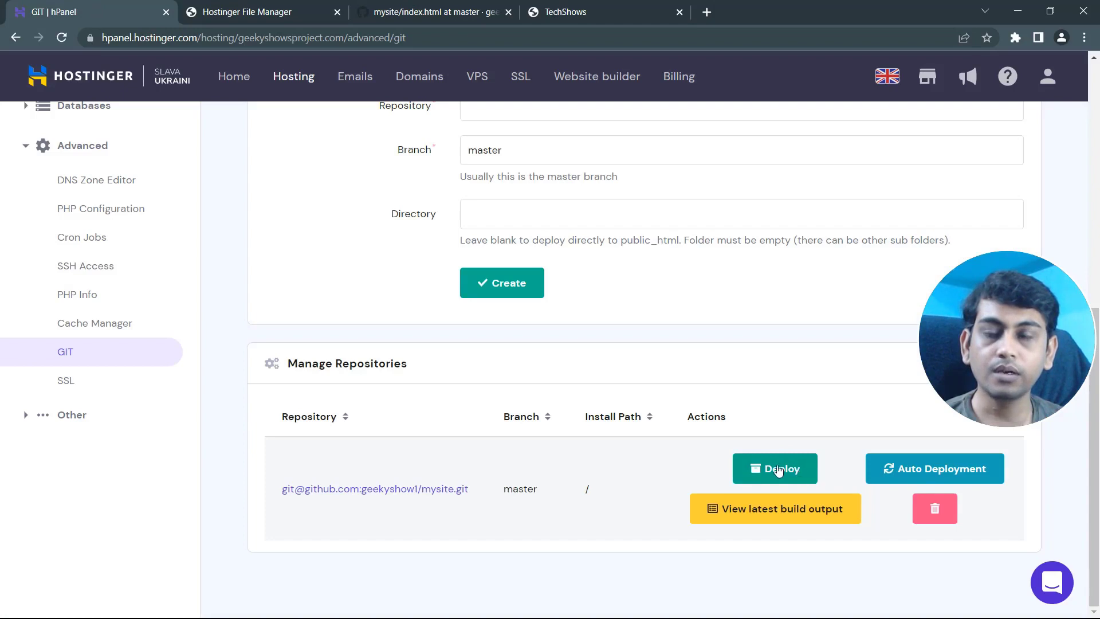
left_click(798, 469)
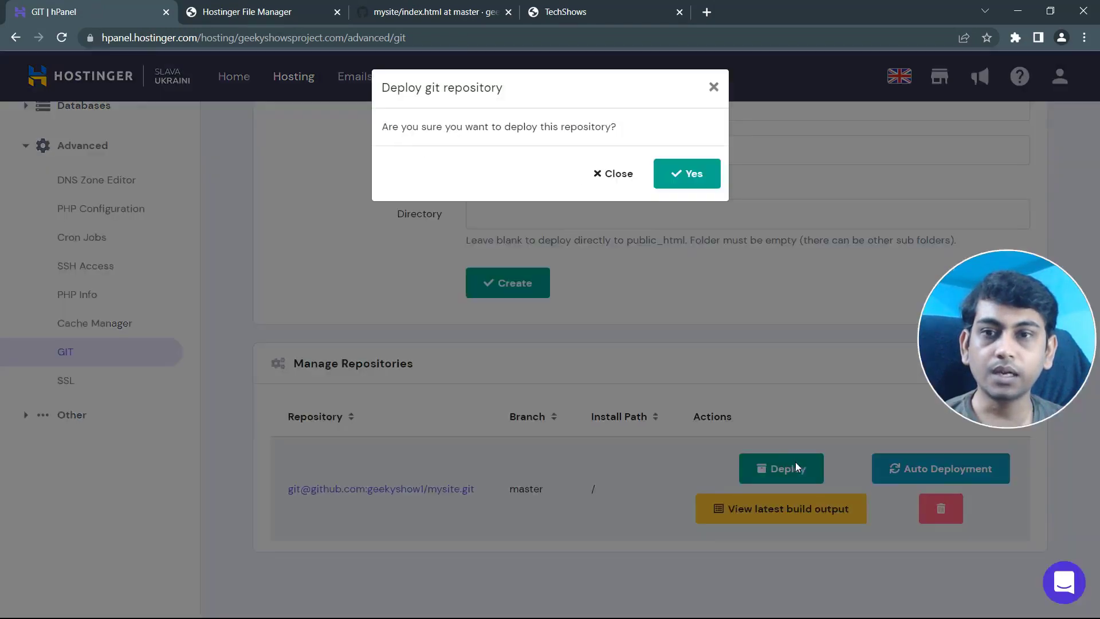
left_click(695, 177)
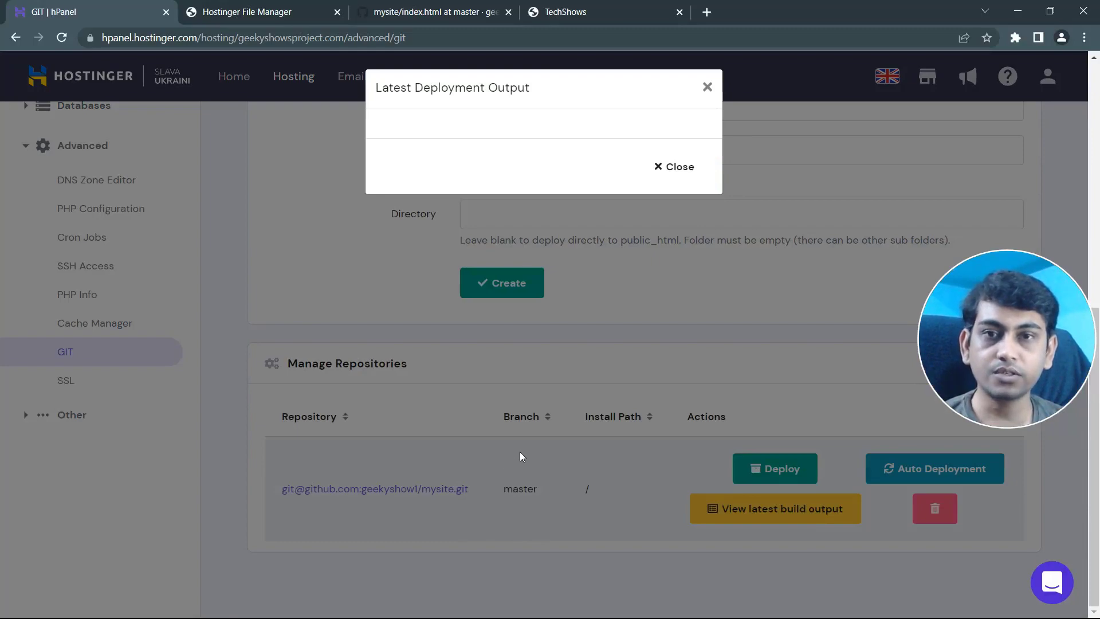
left_click(674, 169)
Step: Reload geekyshowsproject.com and check the Web Development text after the redeployment
left_click(586, 6)
left_click(570, 33)
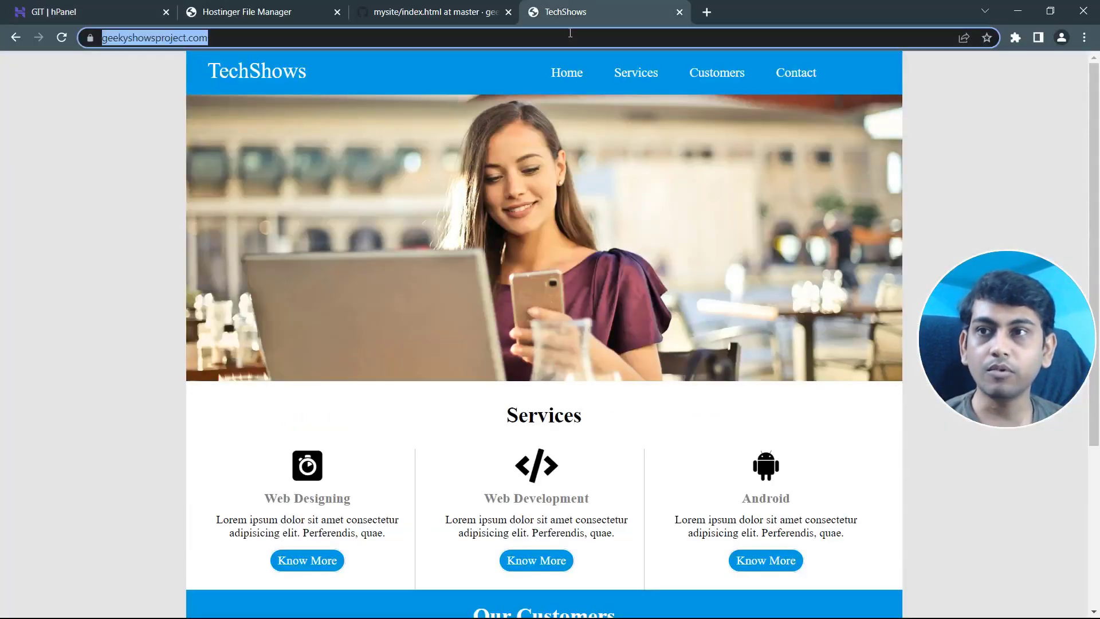
key("Return")
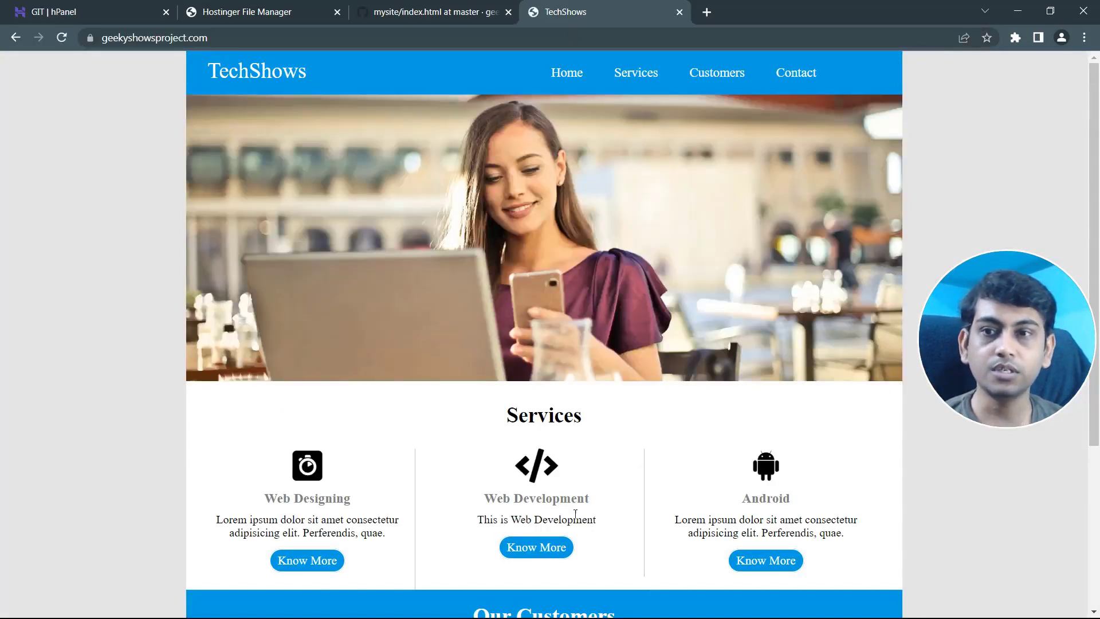
double_click(538, 519)
left_click(617, 518)
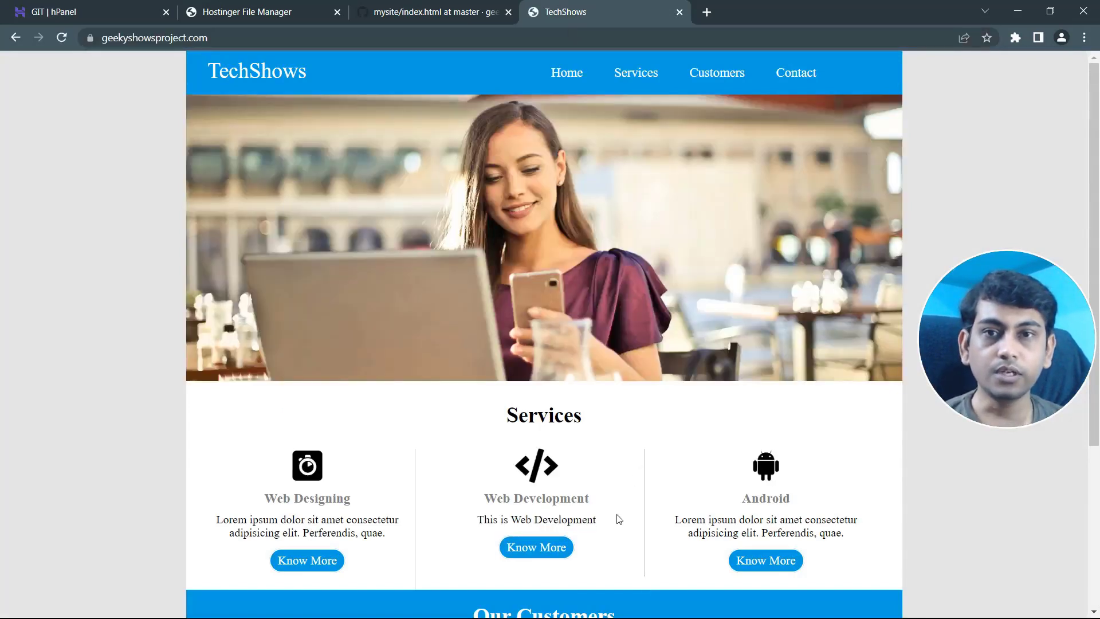
left_click(272, 9)
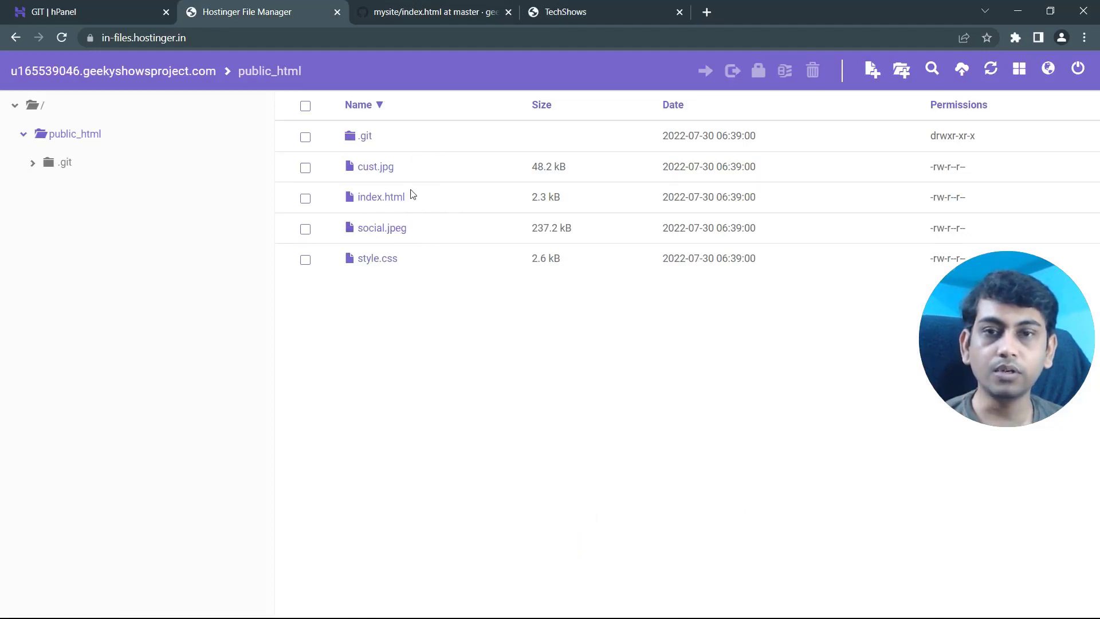
key("ctrl+shift+Tab")
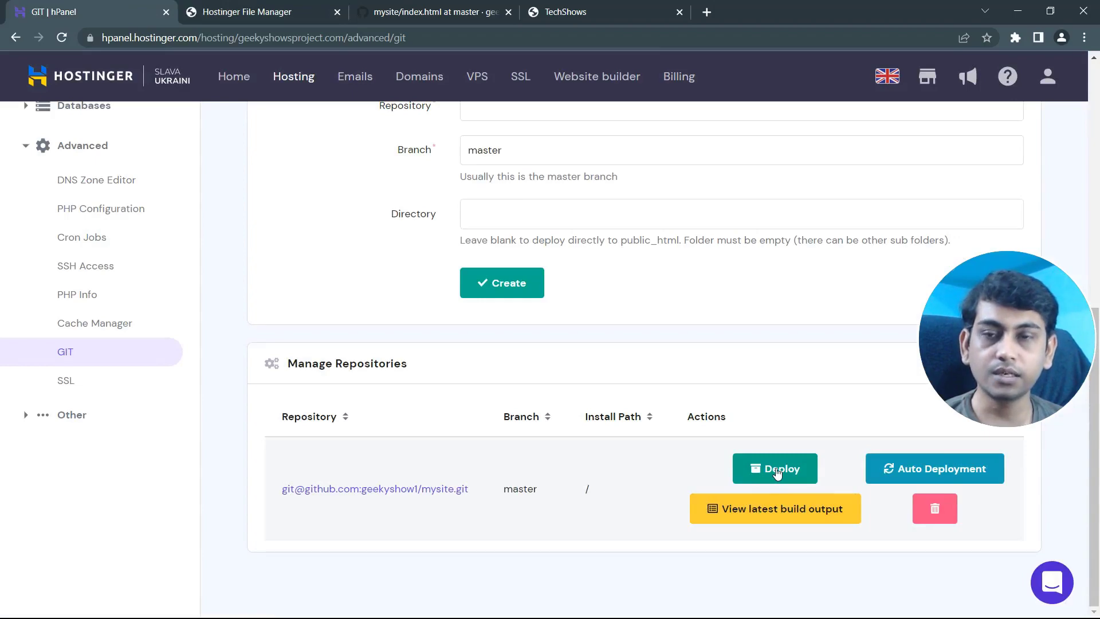
left_click(436, 11)
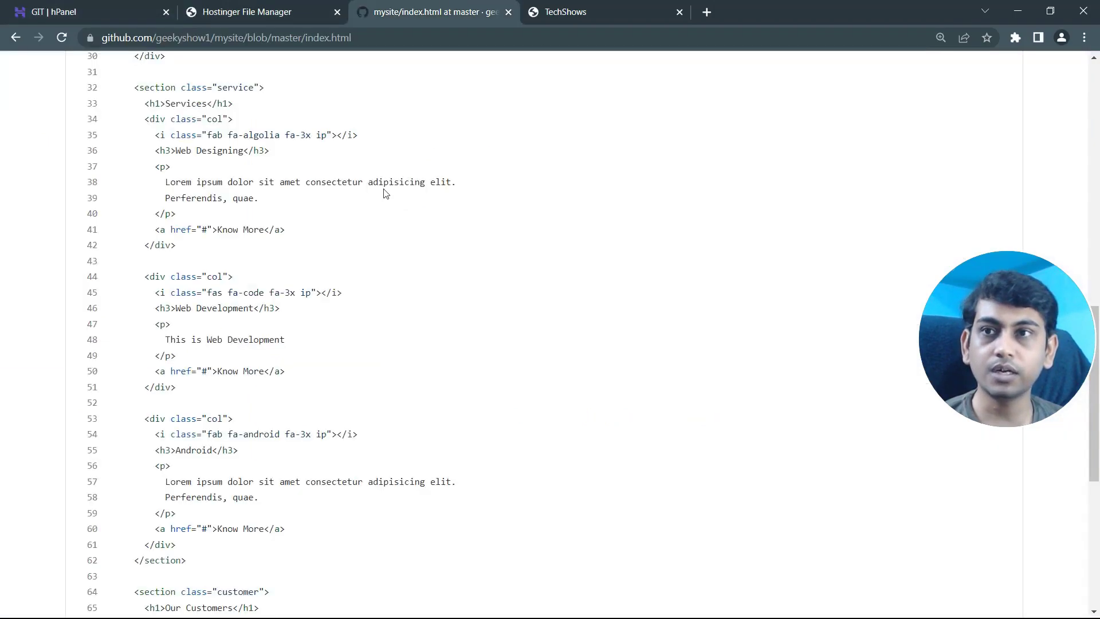
left_click(145, 6)
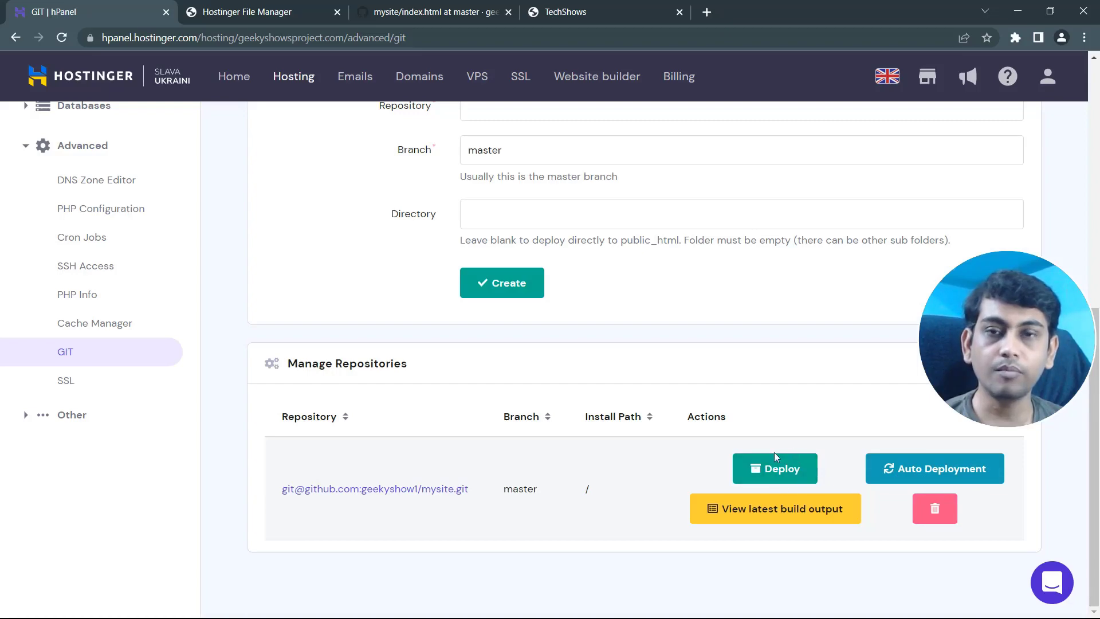
left_click(435, 12)
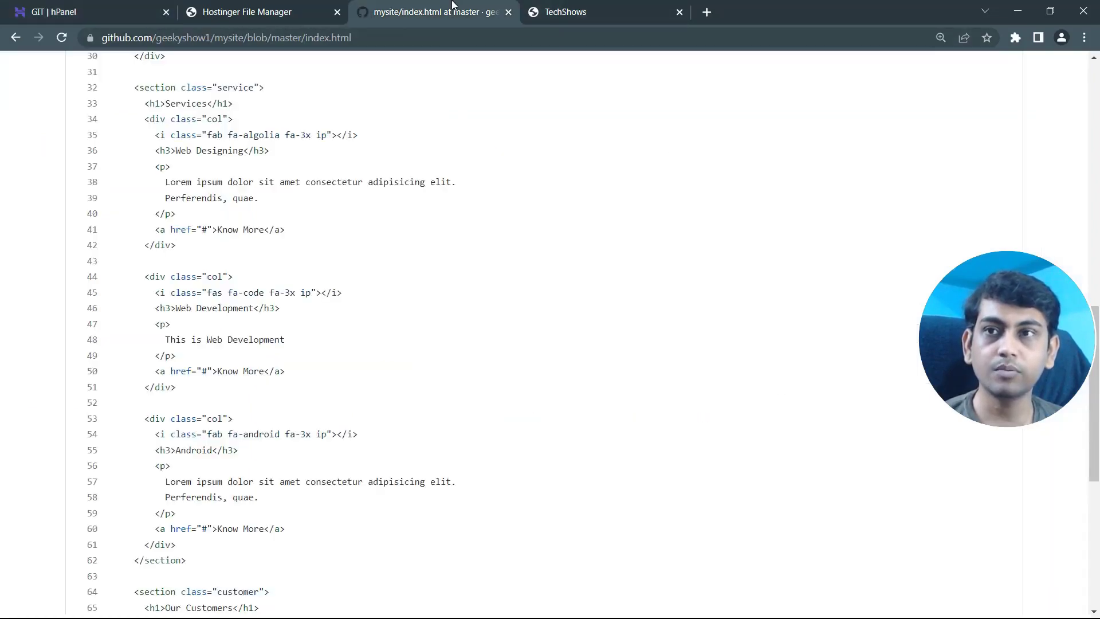
left_click(576, 11)
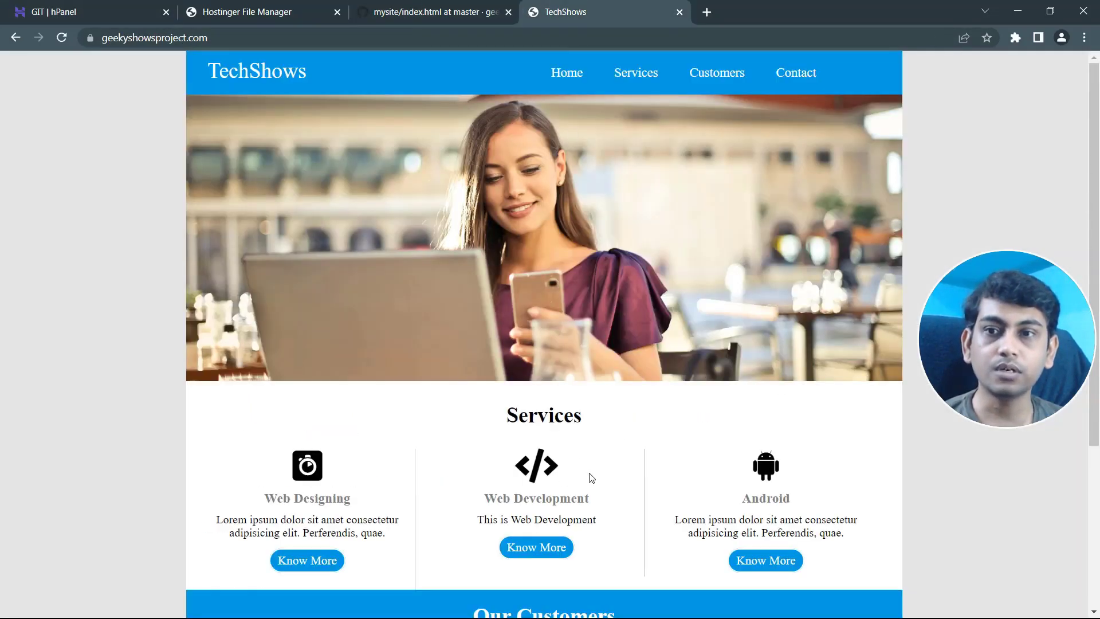
Step: Open the Auto Deployment setup of the mysite repository in Hostinger and copy its webhook URL
left_click(117, 10)
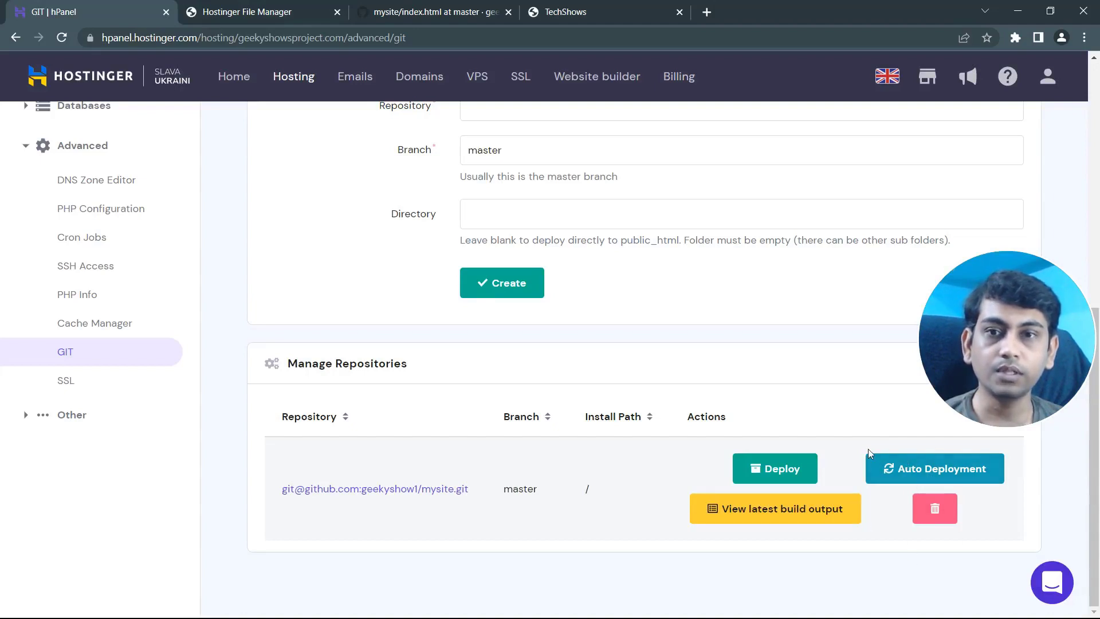
left_click(920, 469)
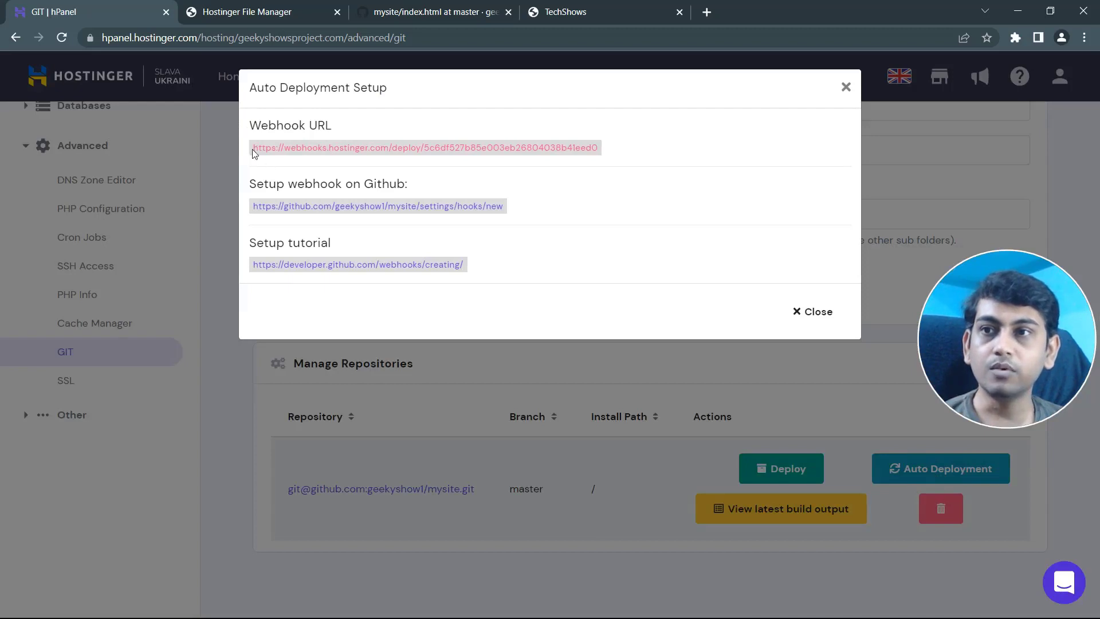
left_click_drag(254, 151, 603, 151)
key("ctrl+c")
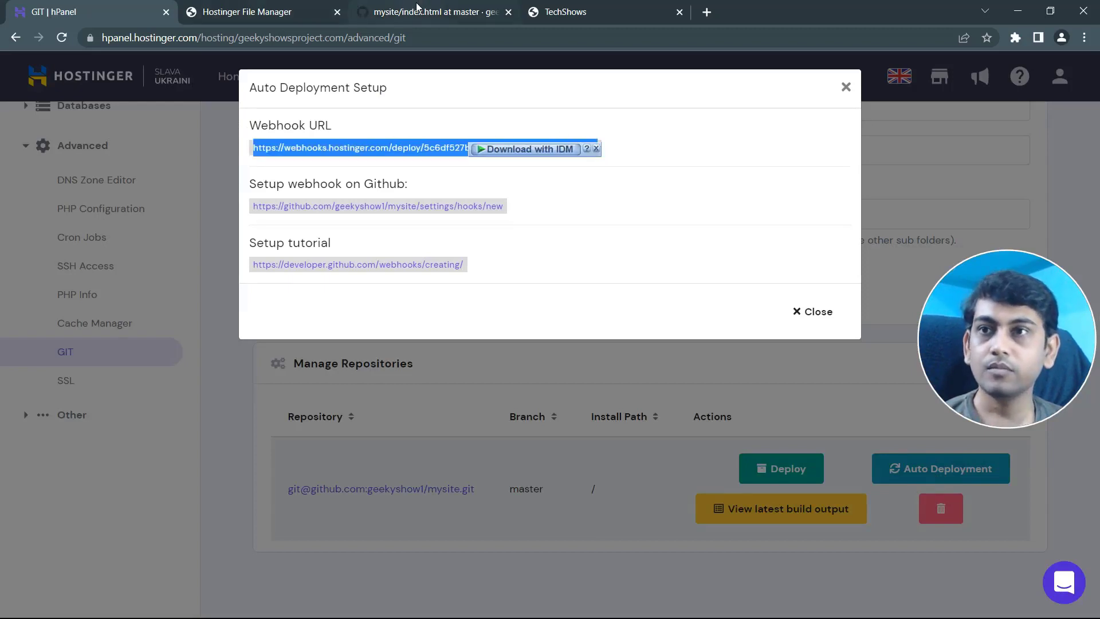
Step: Open the webhook settings of the GitHub mysite repository and start adding a new webhook
left_click(422, 7)
scroll(394, 176, "up", 14)
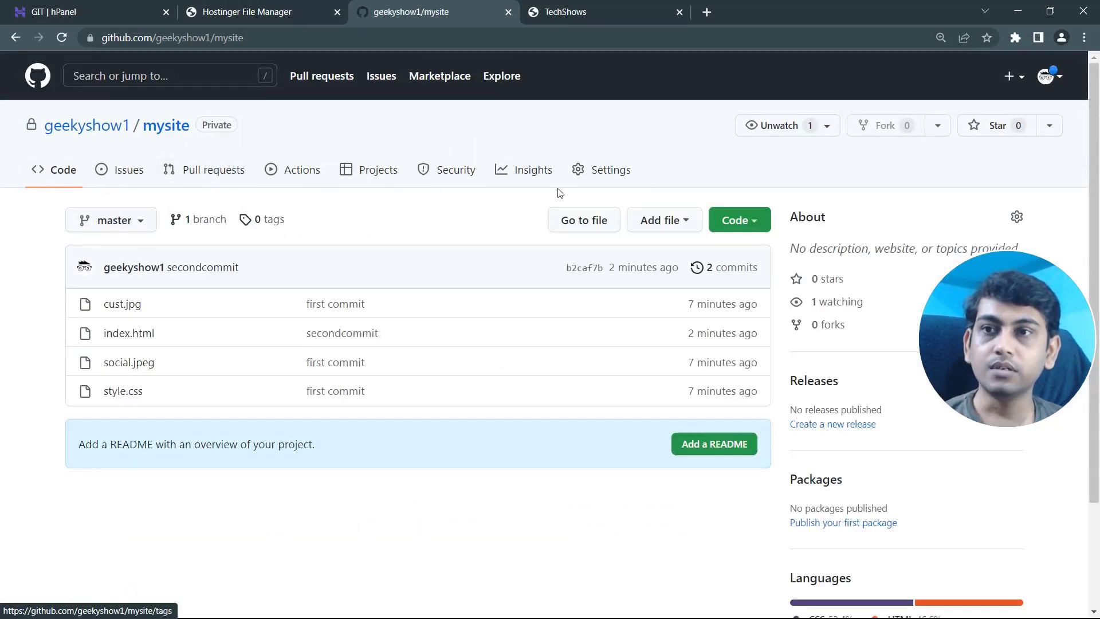
left_click(592, 175)
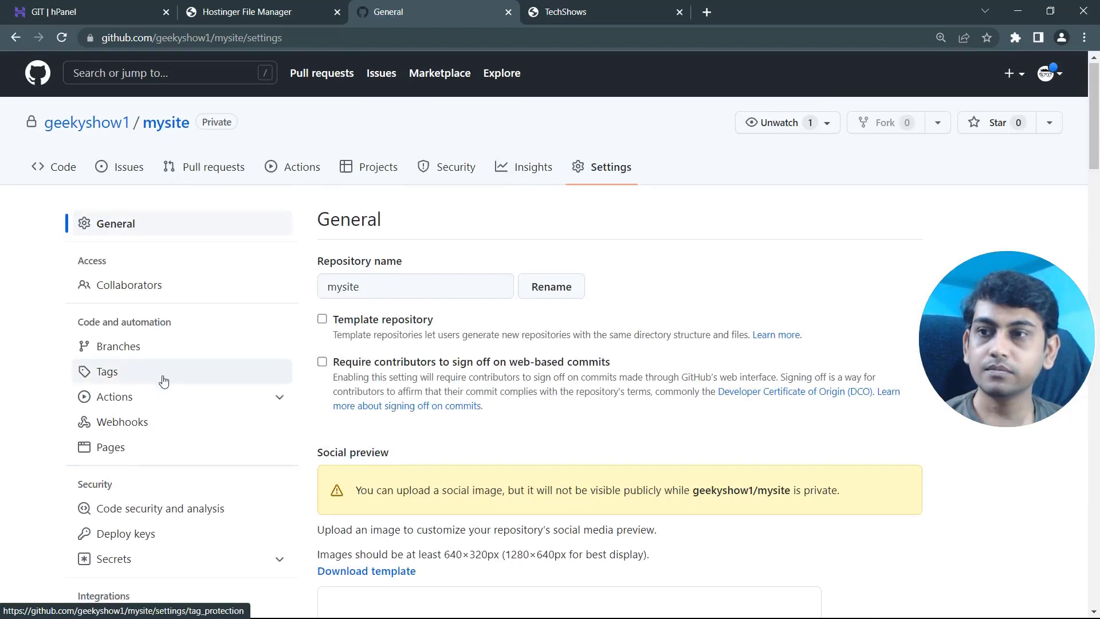
scroll(139, 299, "down", 2)
left_click(142, 293)
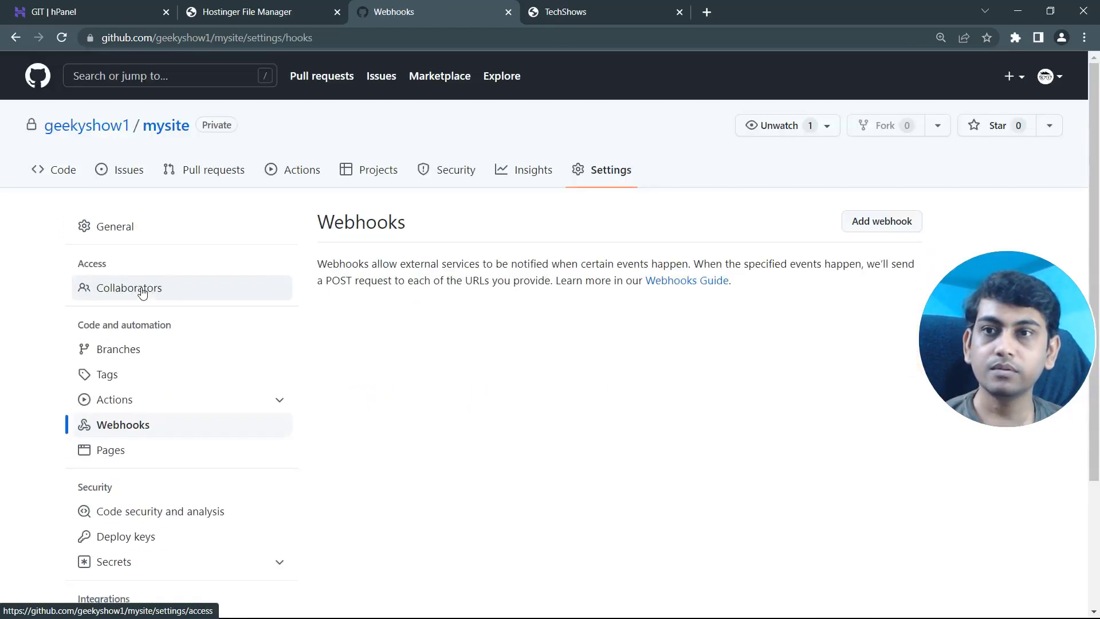
left_click(866, 224)
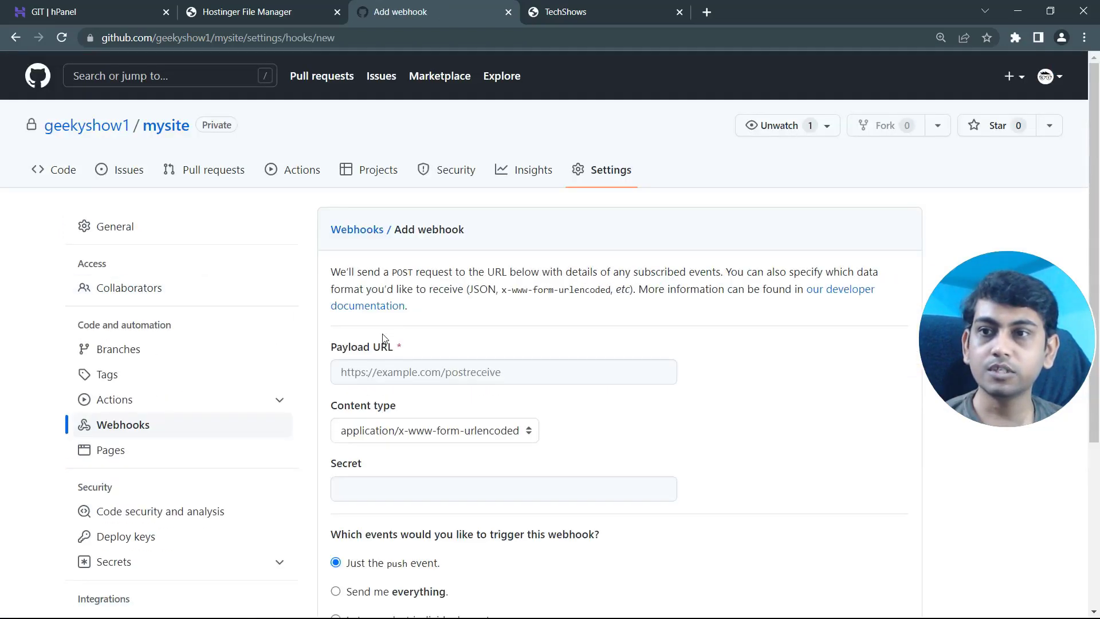
Step: Create the webhook with the copied Hostinger URL as payload URL, keeping SSL verification and the push event, and return to the repository's code
left_click(399, 373)
key("ctrl+v")
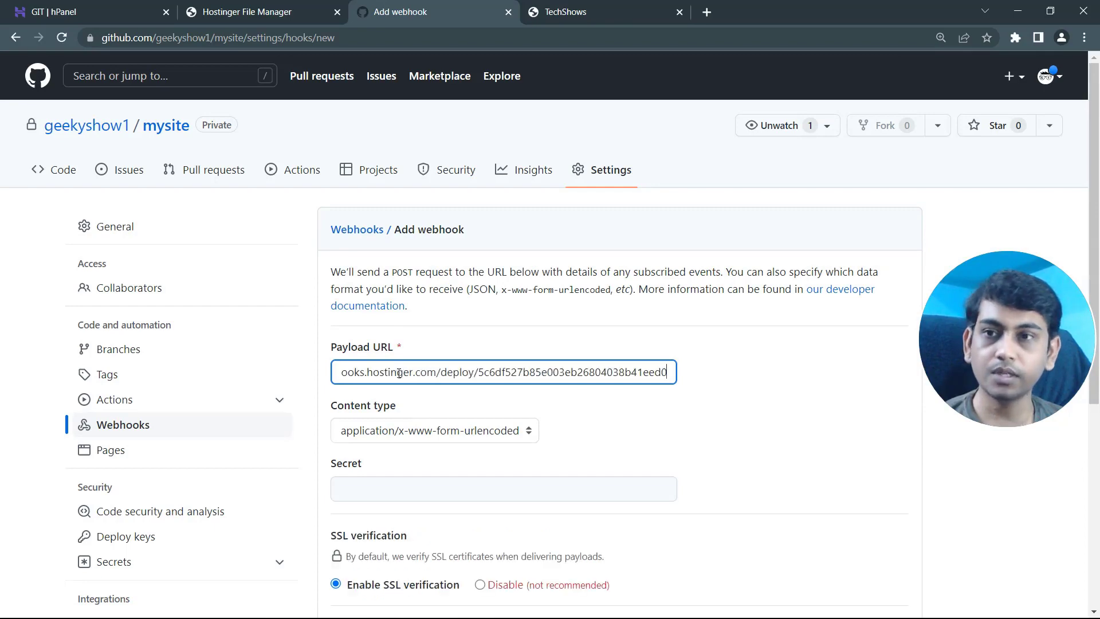
left_click(79, 5)
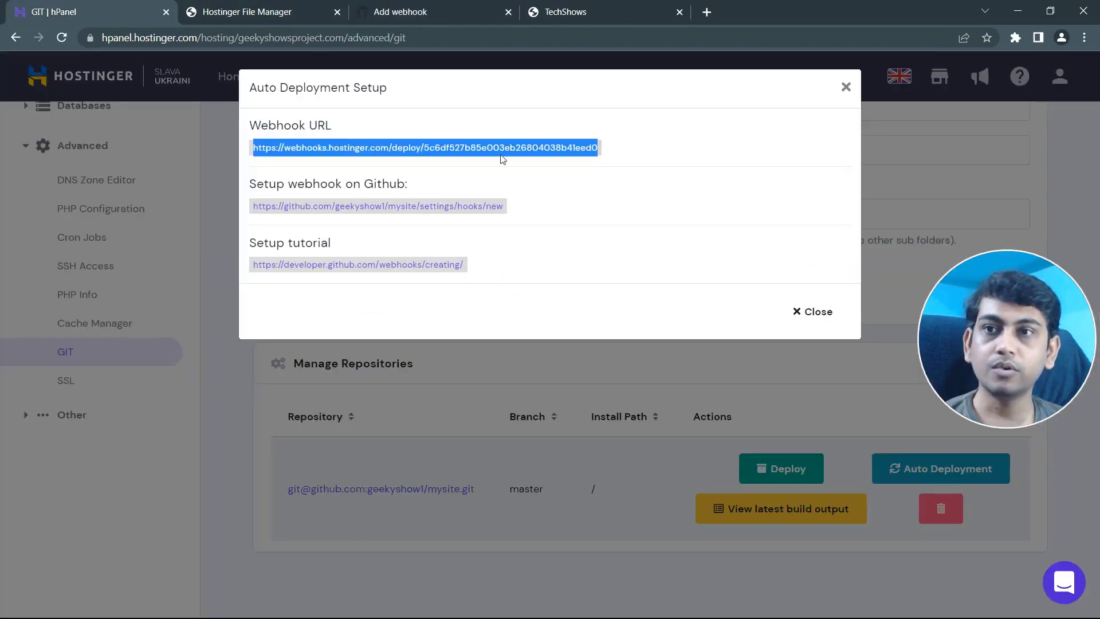
left_click(566, 12)
left_click(402, 11)
scroll(581, 423, "down", 2)
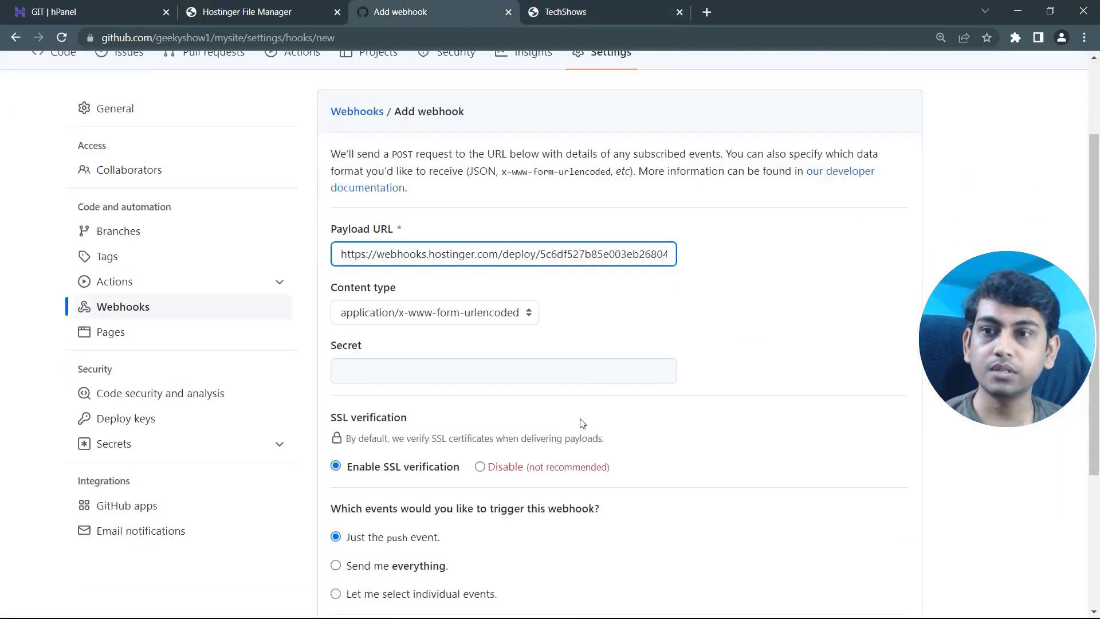
scroll(582, 423, "down", 4)
left_click(400, 462)
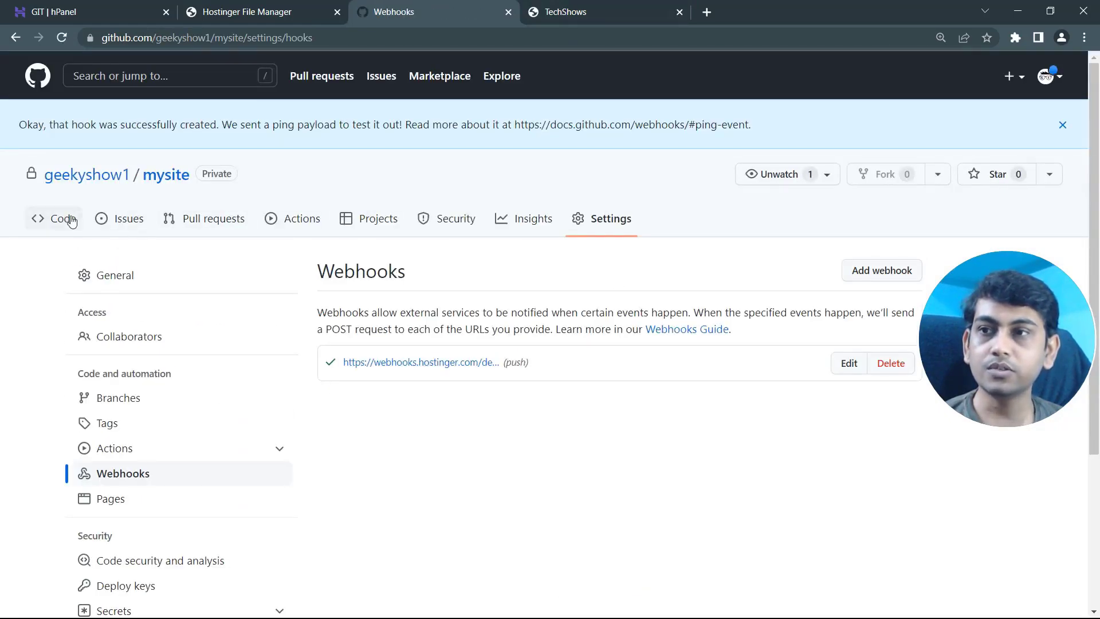
left_click(63, 218)
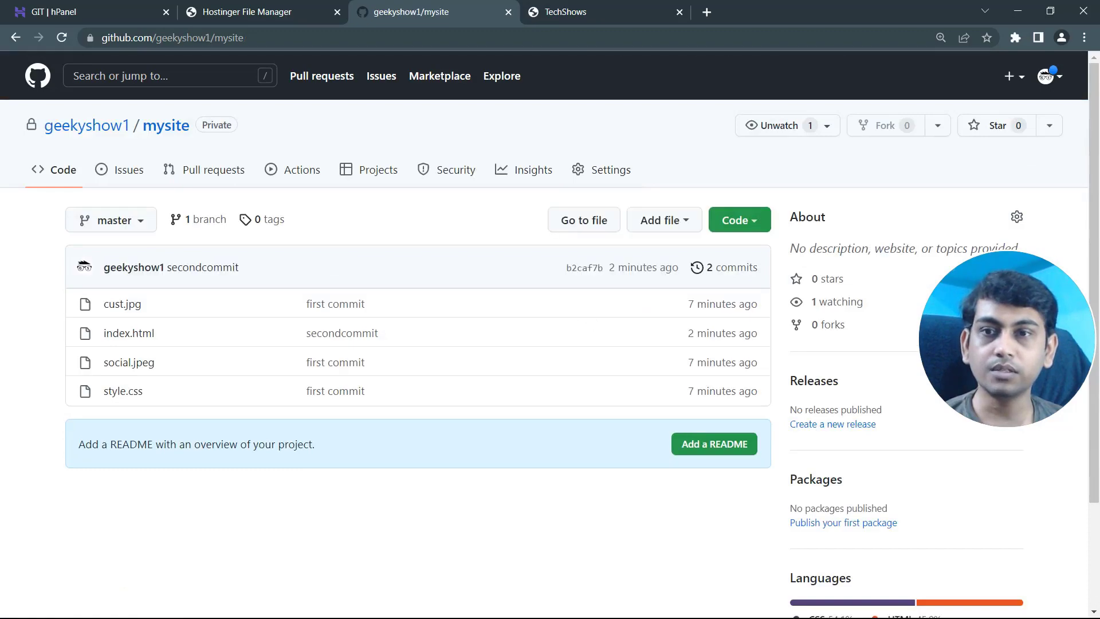
Step: In Visual Studio Code, add a lorem ipsum paragraph below "This is Web Development" in index.html and save the file
key("alt+Tab")
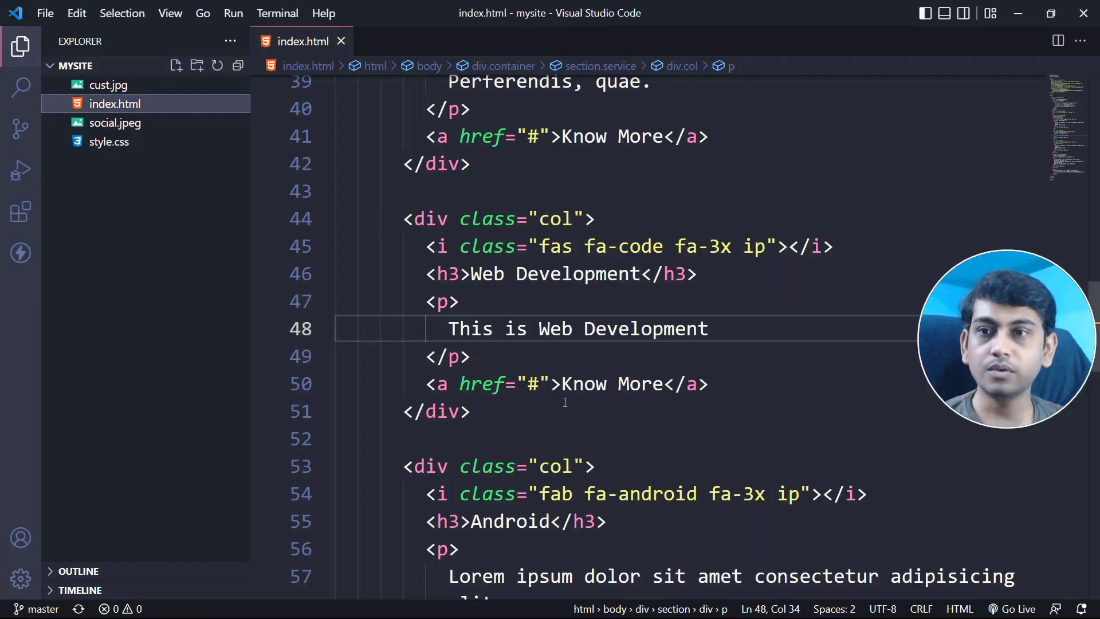
left_click(733, 324)
key("Return")
type("lorem")
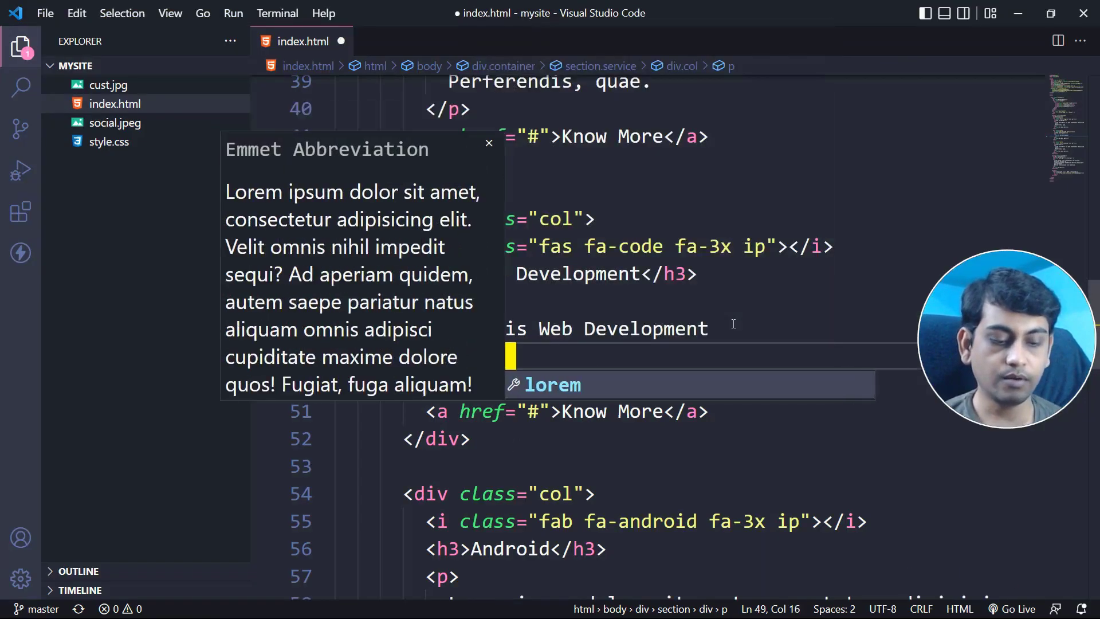
key("Tab")
key("ctrl+s")
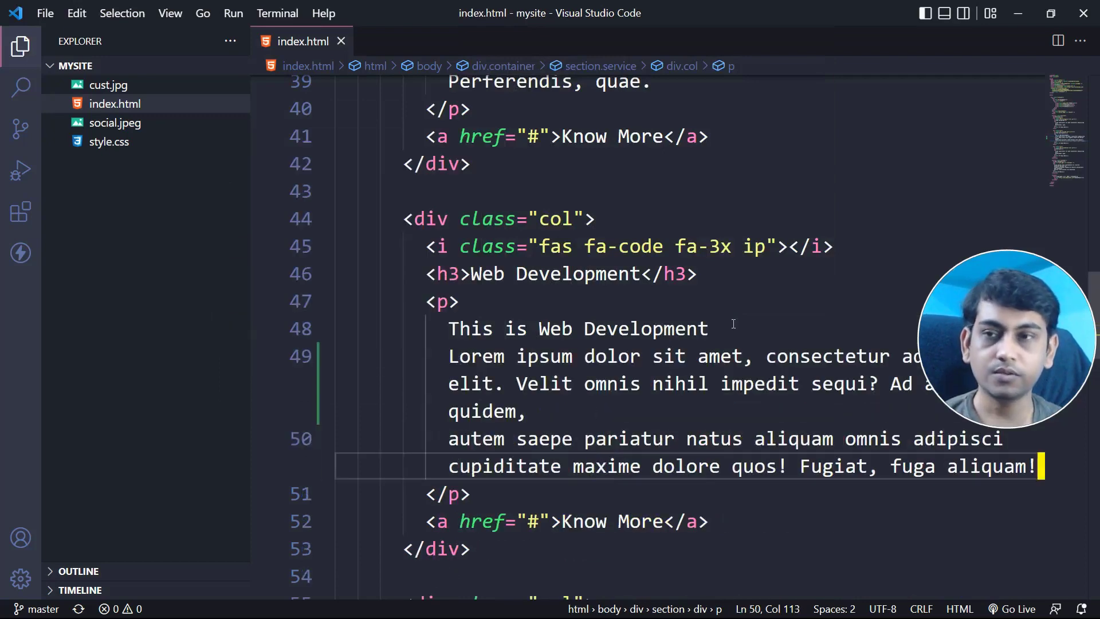
Step: Commit the index.html change with the message "thirdcommit" and push it to the remote repository
left_click(22, 131)
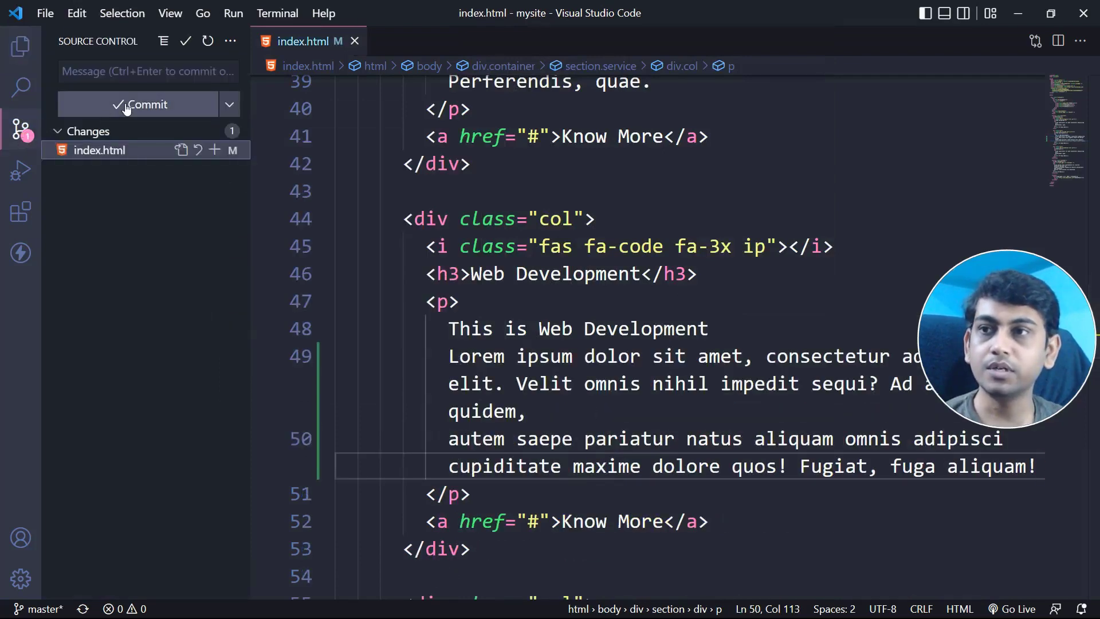
type("third")
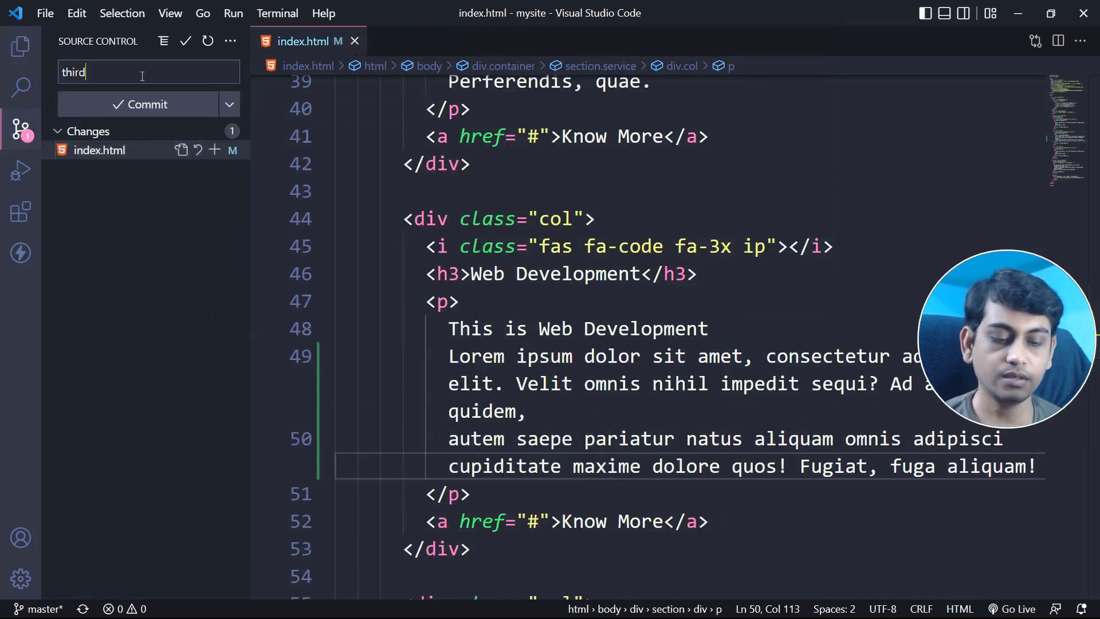
type("commit")
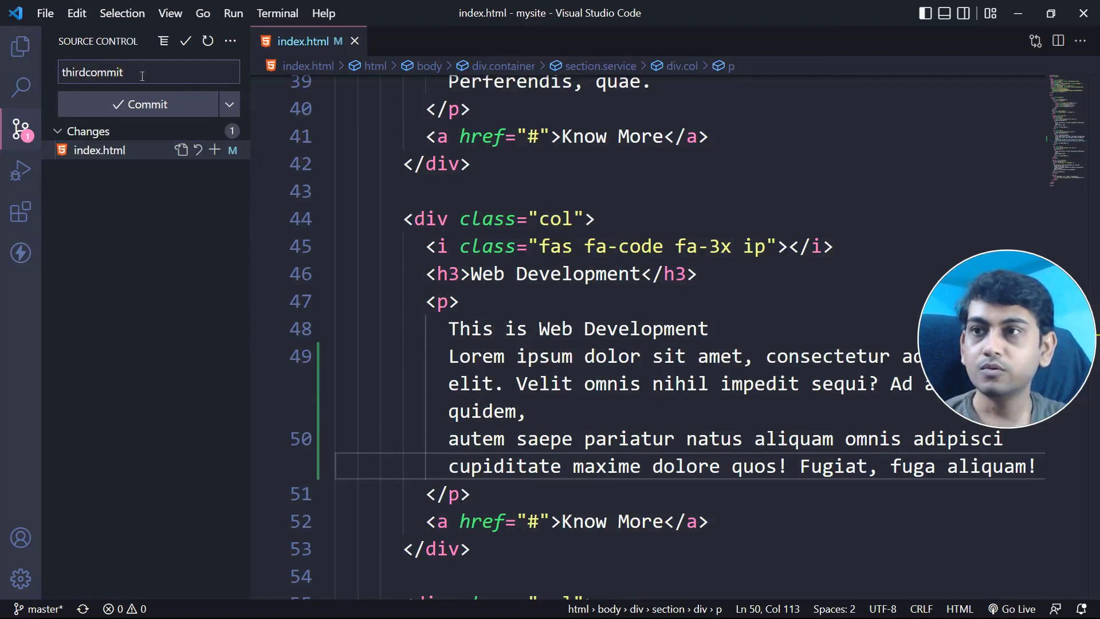
left_click(134, 105)
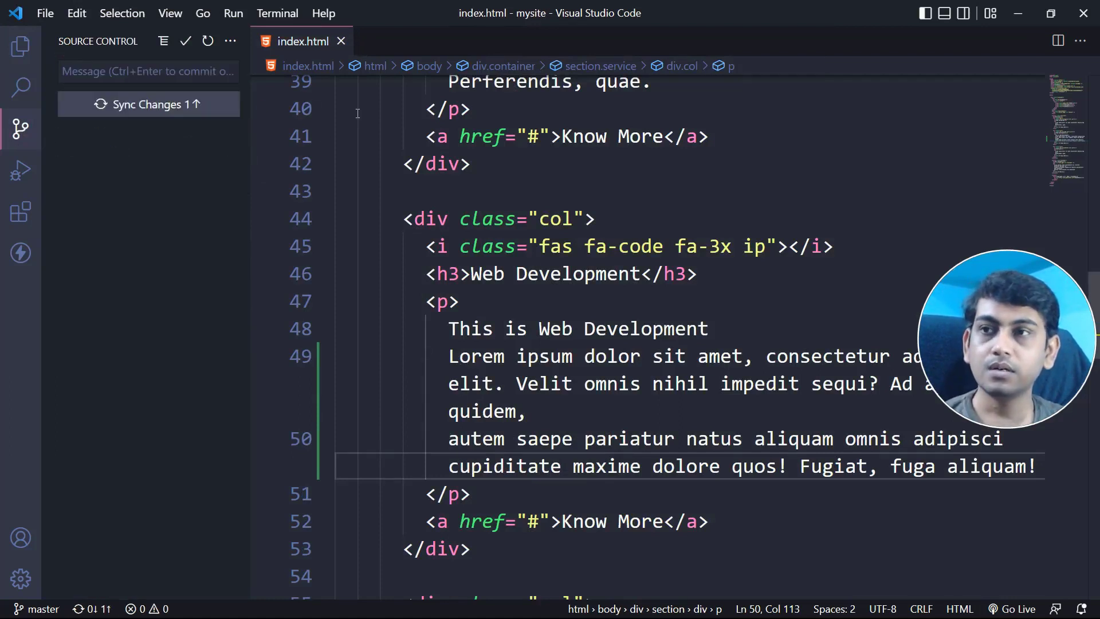
left_click(230, 41)
left_click(257, 152)
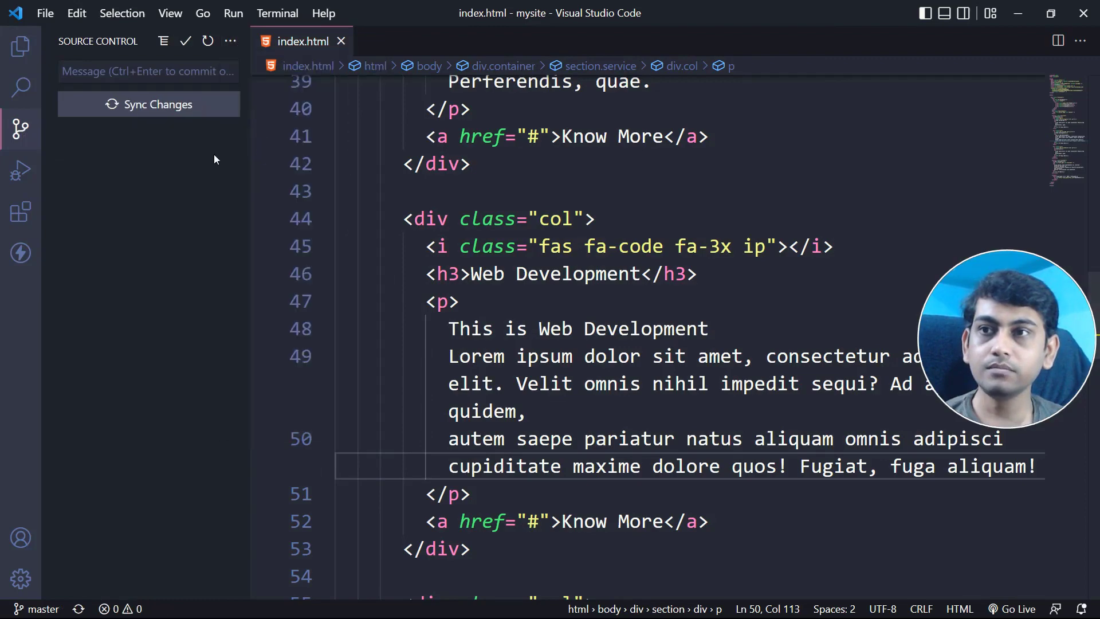
Step: Open index.html in the GitHub mysite repository and check the Web Development paragraph for the added text
left_click(1018, 13)
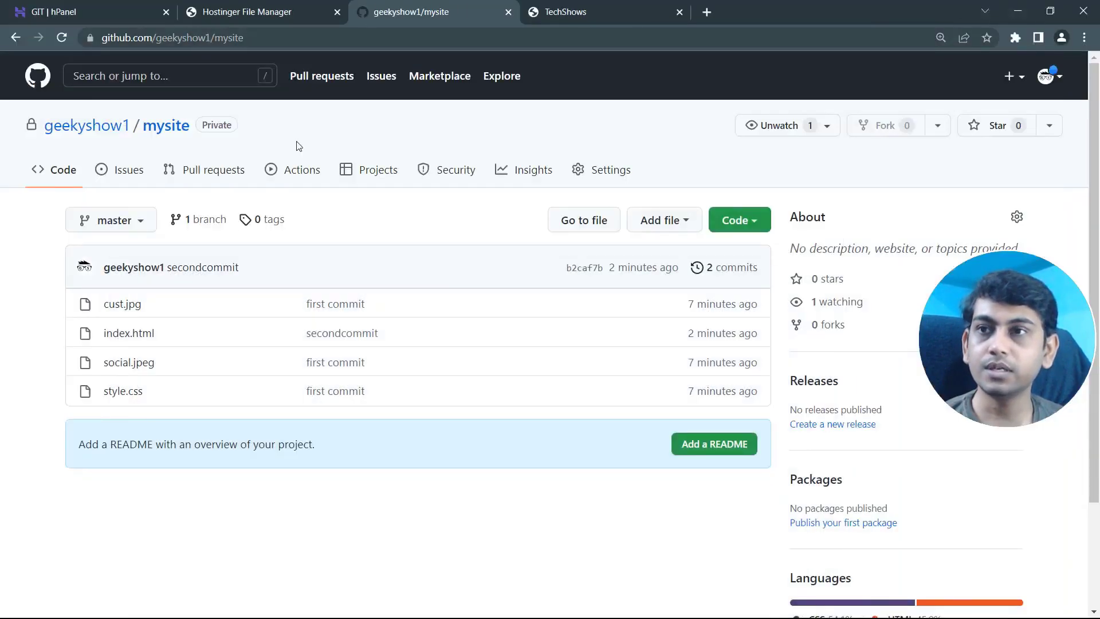
left_click(130, 338)
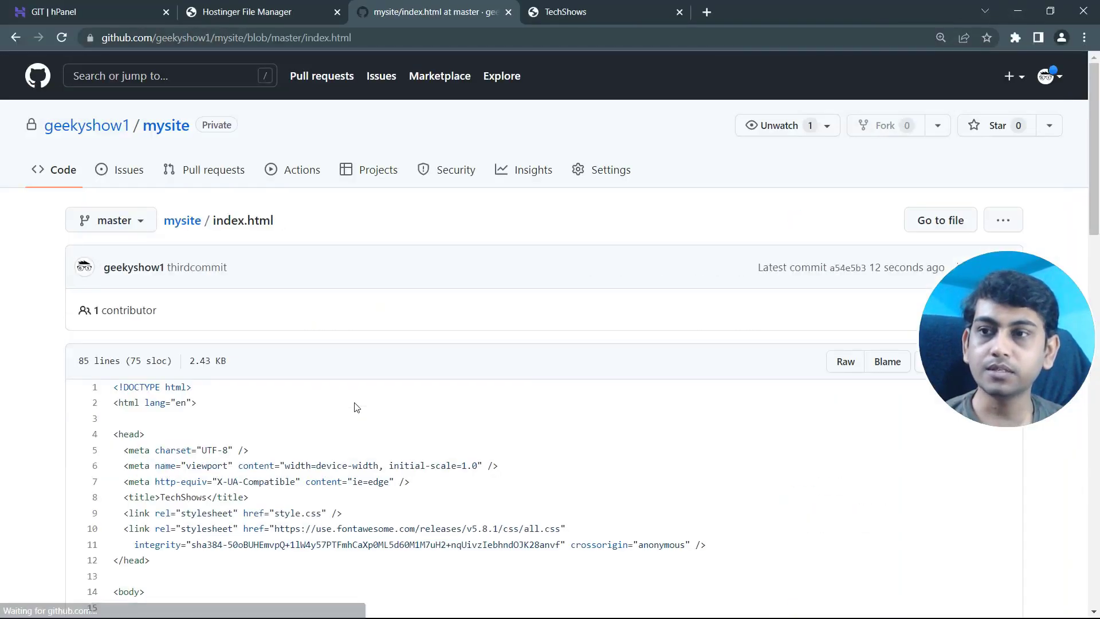
scroll(356, 405, "down", 10)
scroll(356, 408, "down", 4)
left_click_drag(207, 268, 348, 321)
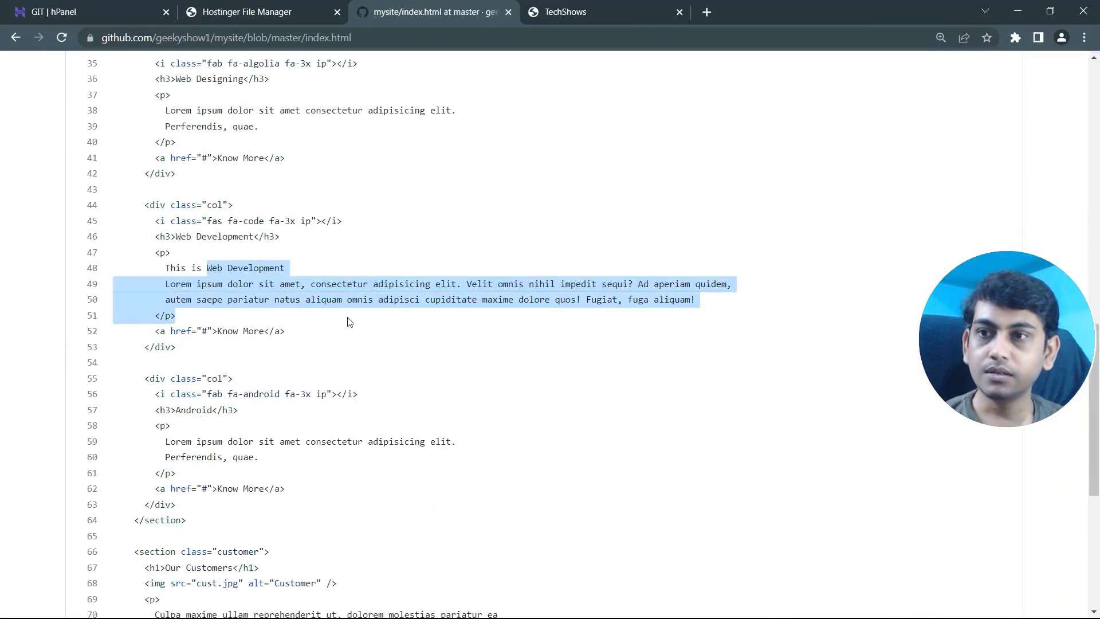
left_click(376, 312)
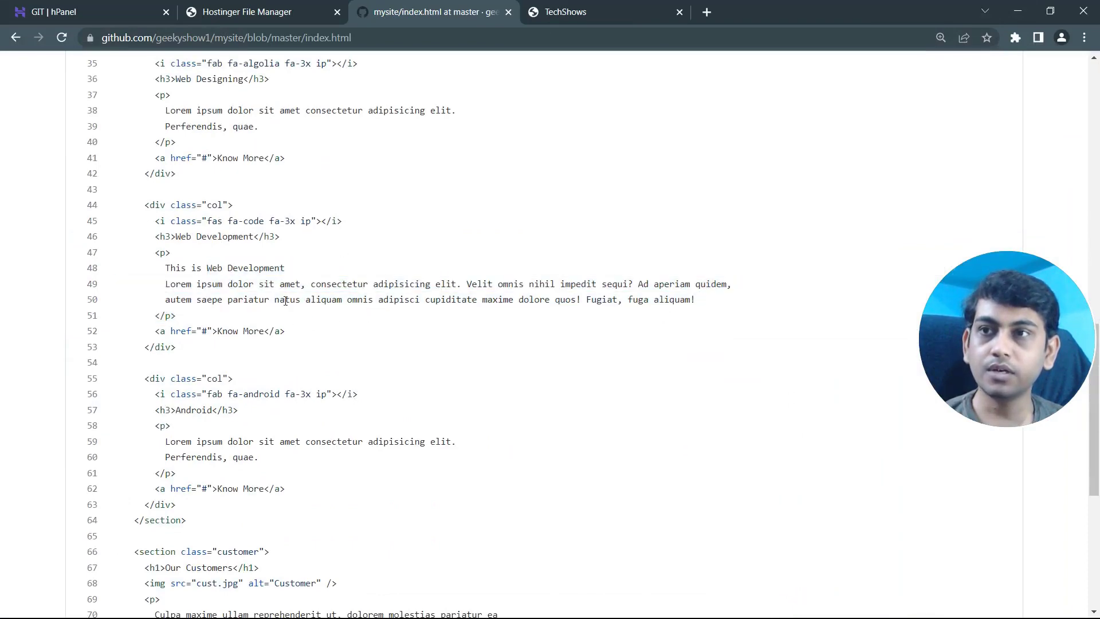
Step: Close the Auto Deployment setup in Hostinger without deploying manually, and reload geekyshowsproject.com to check the Web Development text
left_click(97, 7)
left_click(812, 311)
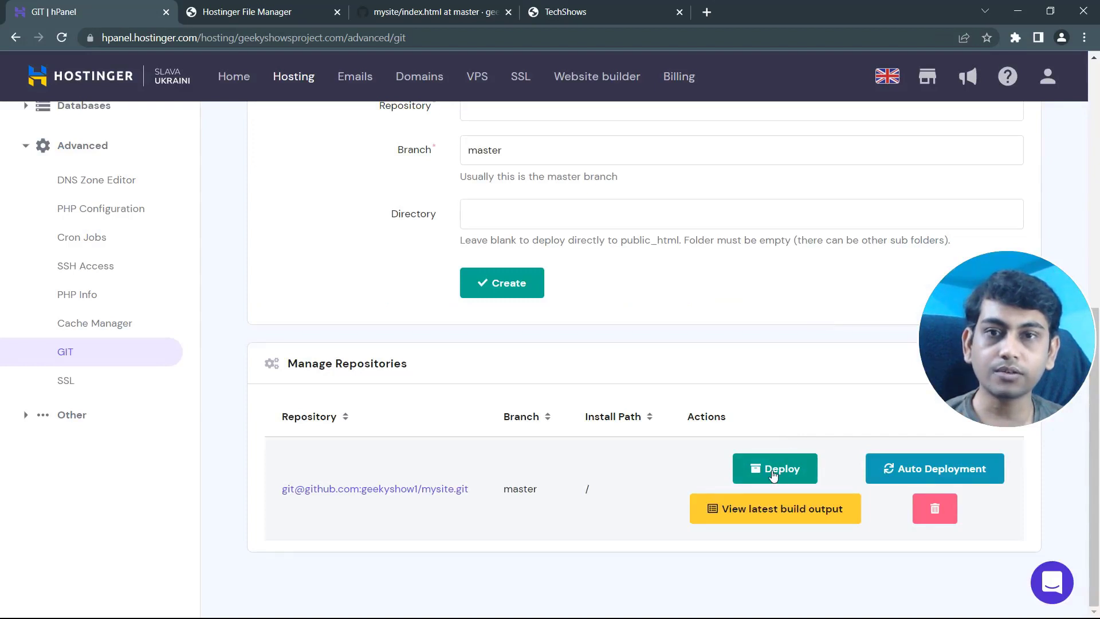
left_click(608, 8)
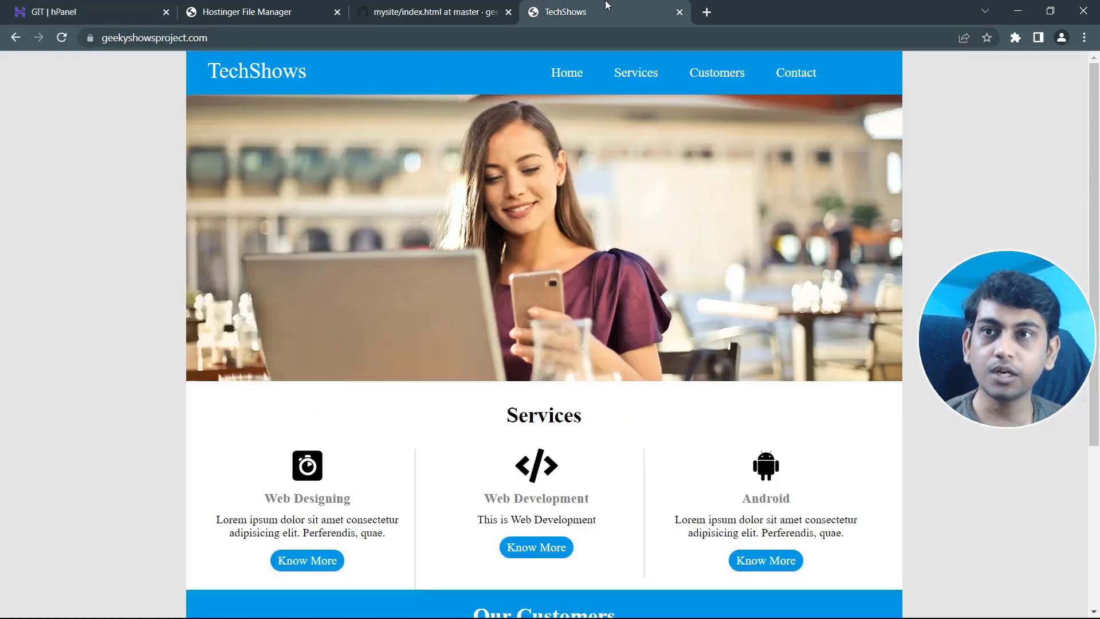
left_click(577, 36)
key("Return")
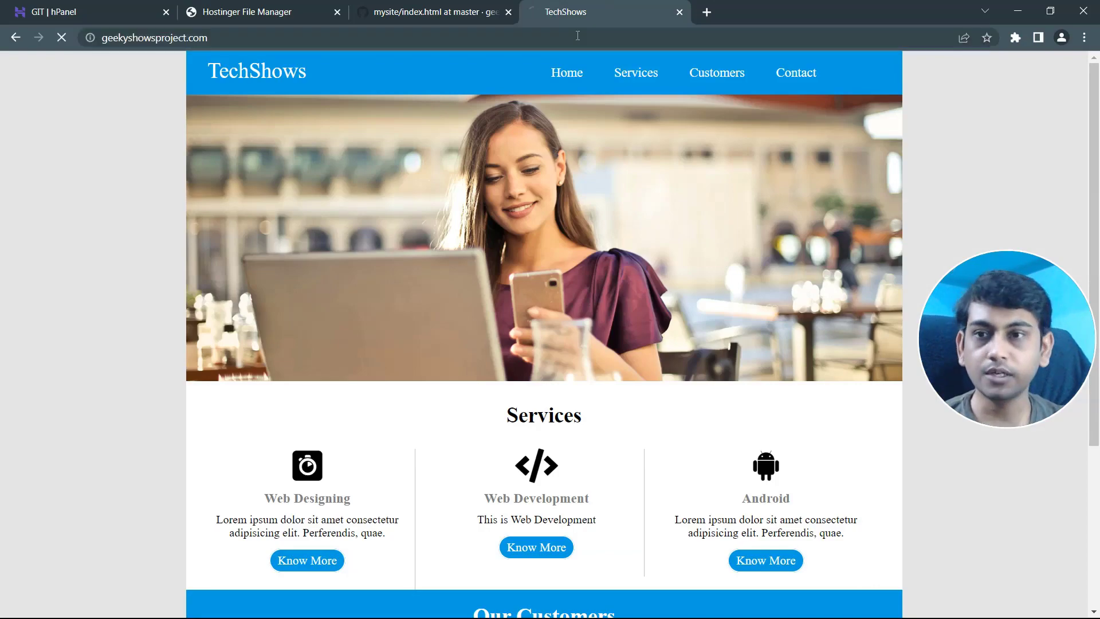
scroll(597, 352, "down", 3)
left_click_drag(528, 311, 600, 368)
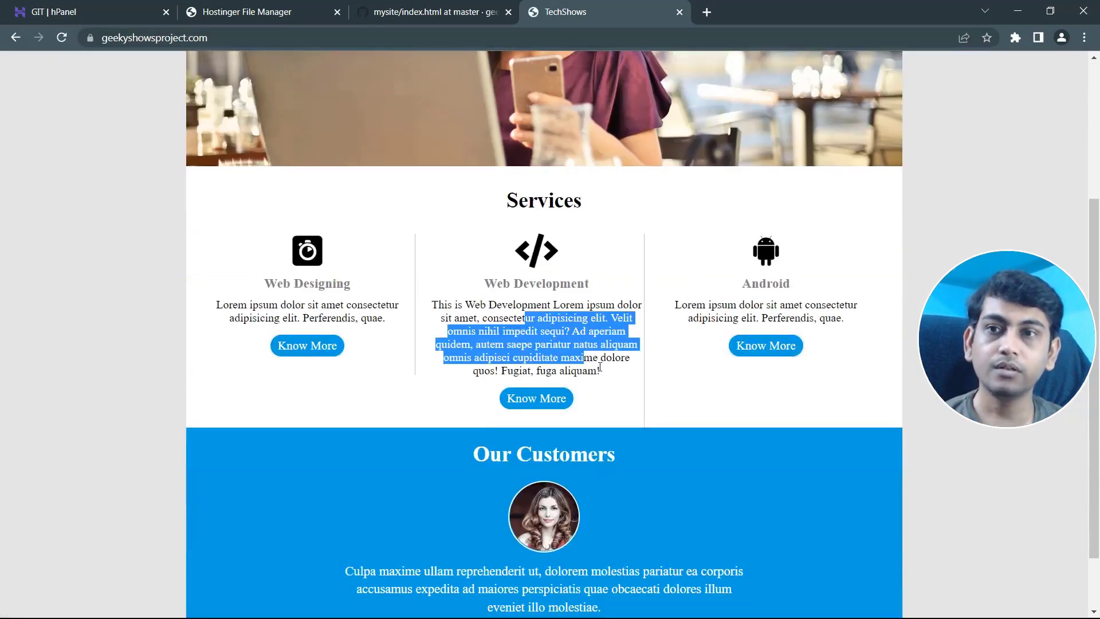
Step: Return to the Hostinger GIT page showing the managed mysite repository
left_click(412, 6)
left_click(585, 6)
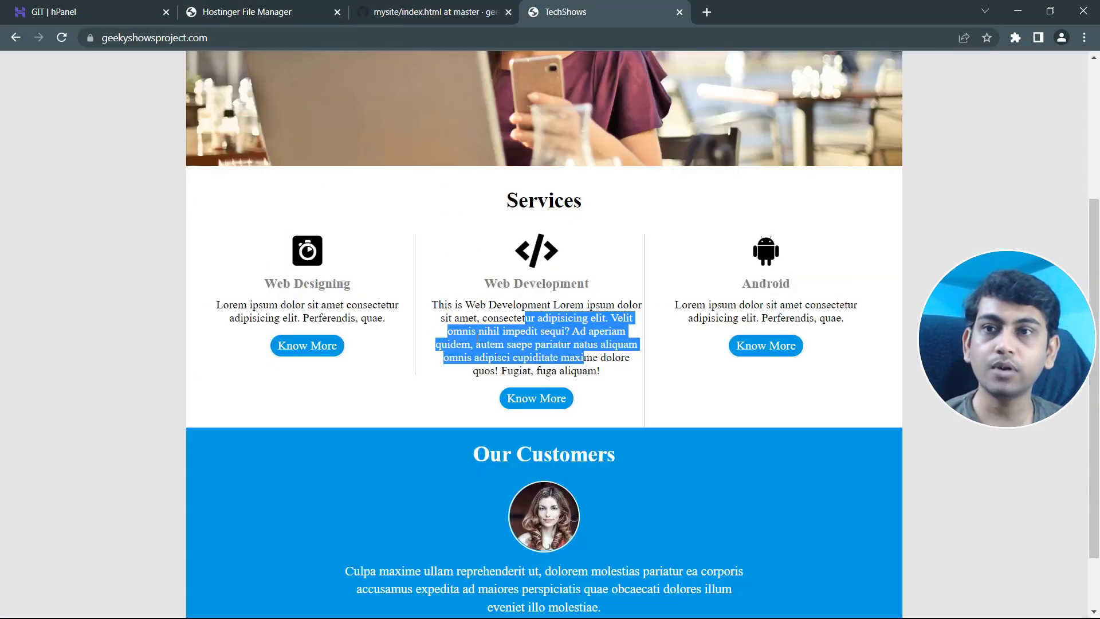
left_click(334, 69)
left_click(115, 12)
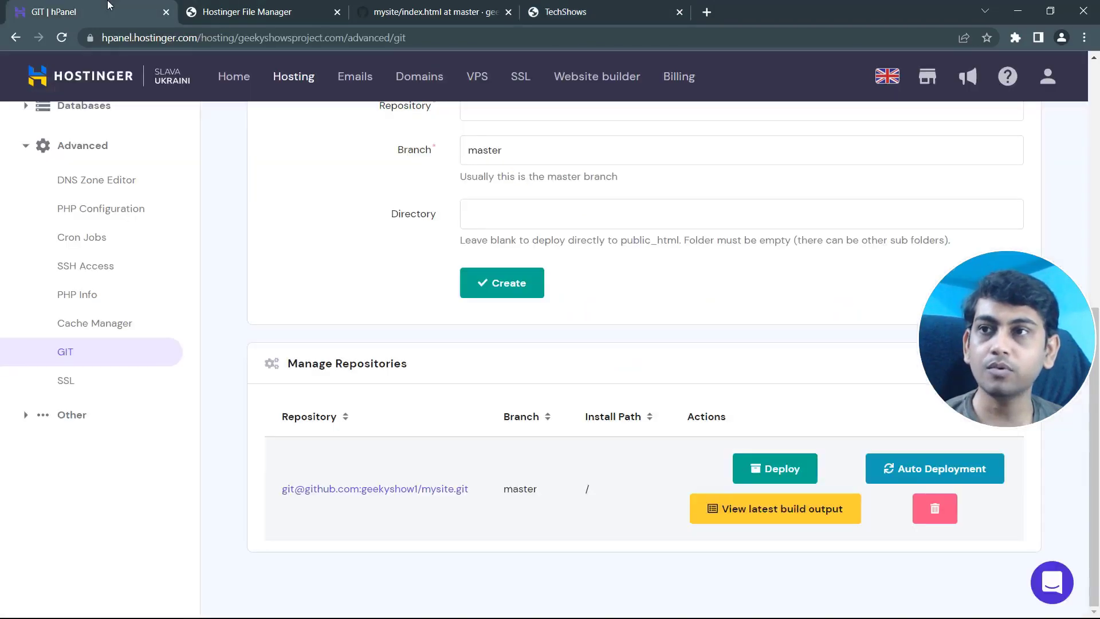